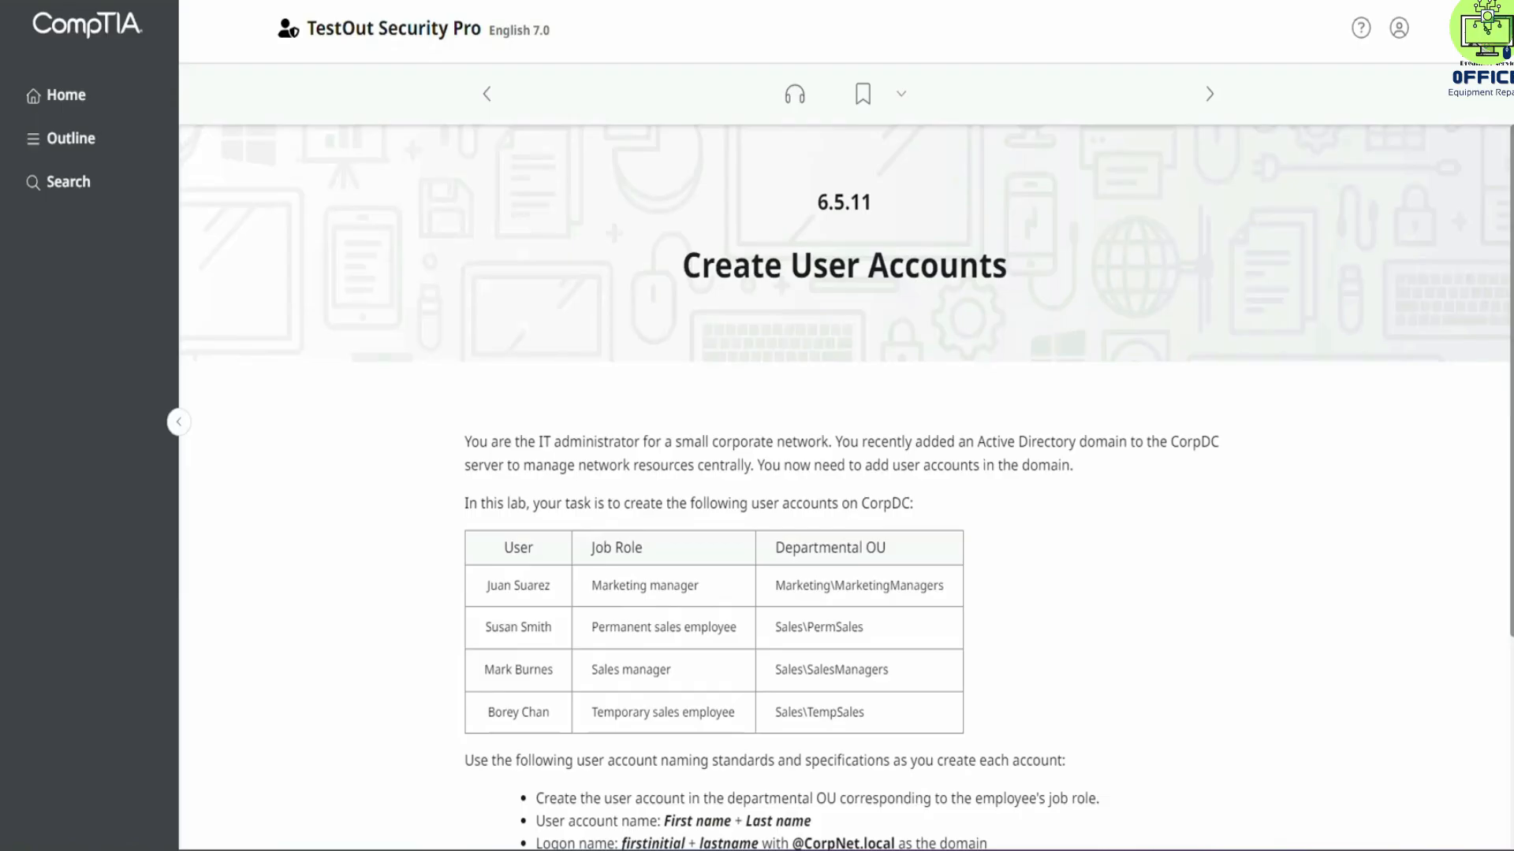
Step: Start the Create User Accounts lab and connect to the CorpDC virtual machine hosted on CORPSERVER
scroll(1081, 210, "down", 4)
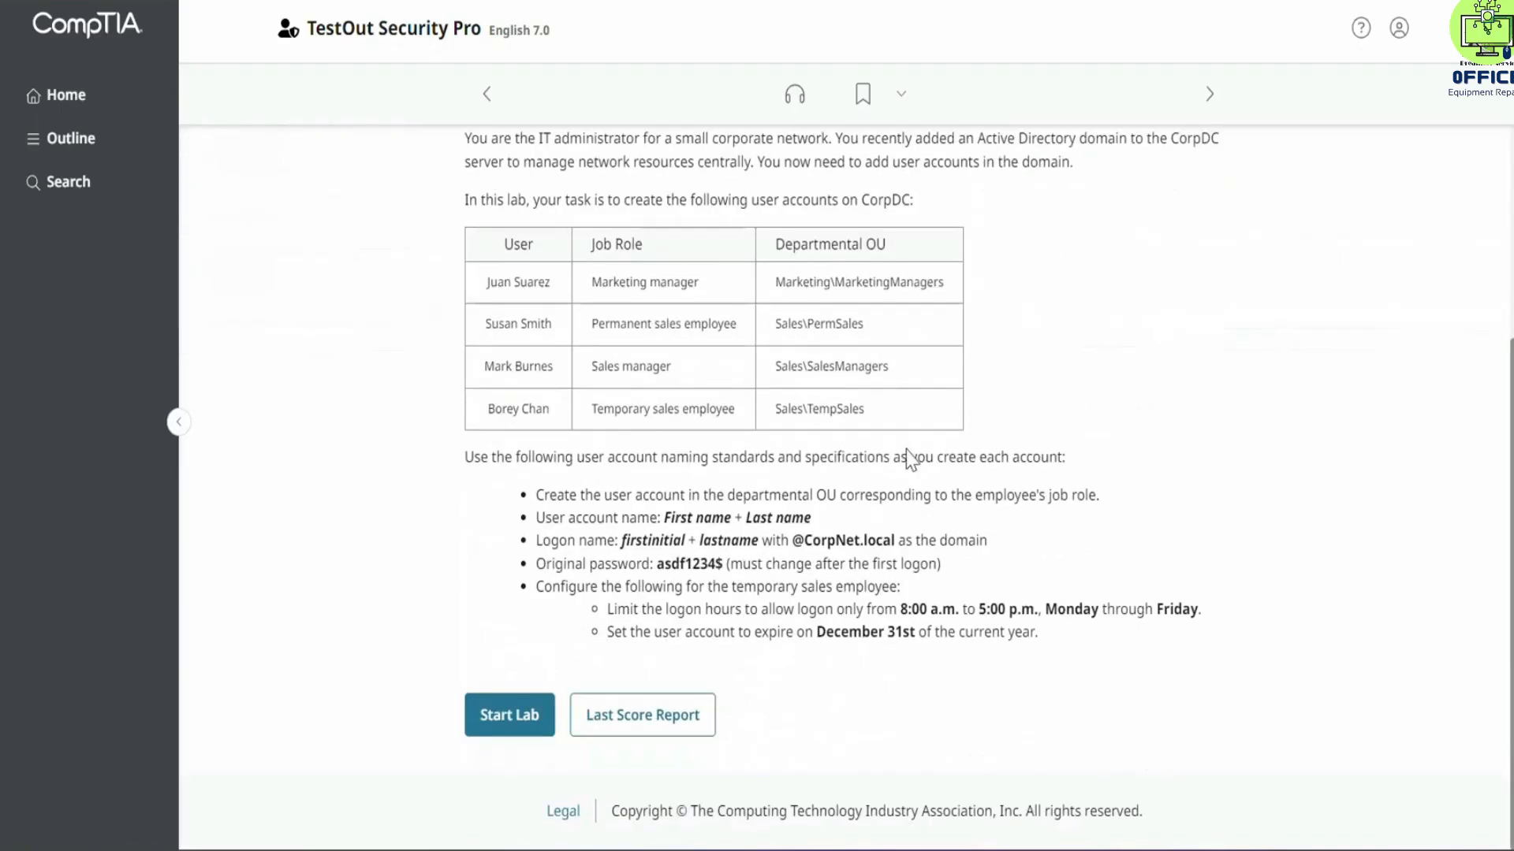
left_click(529, 724)
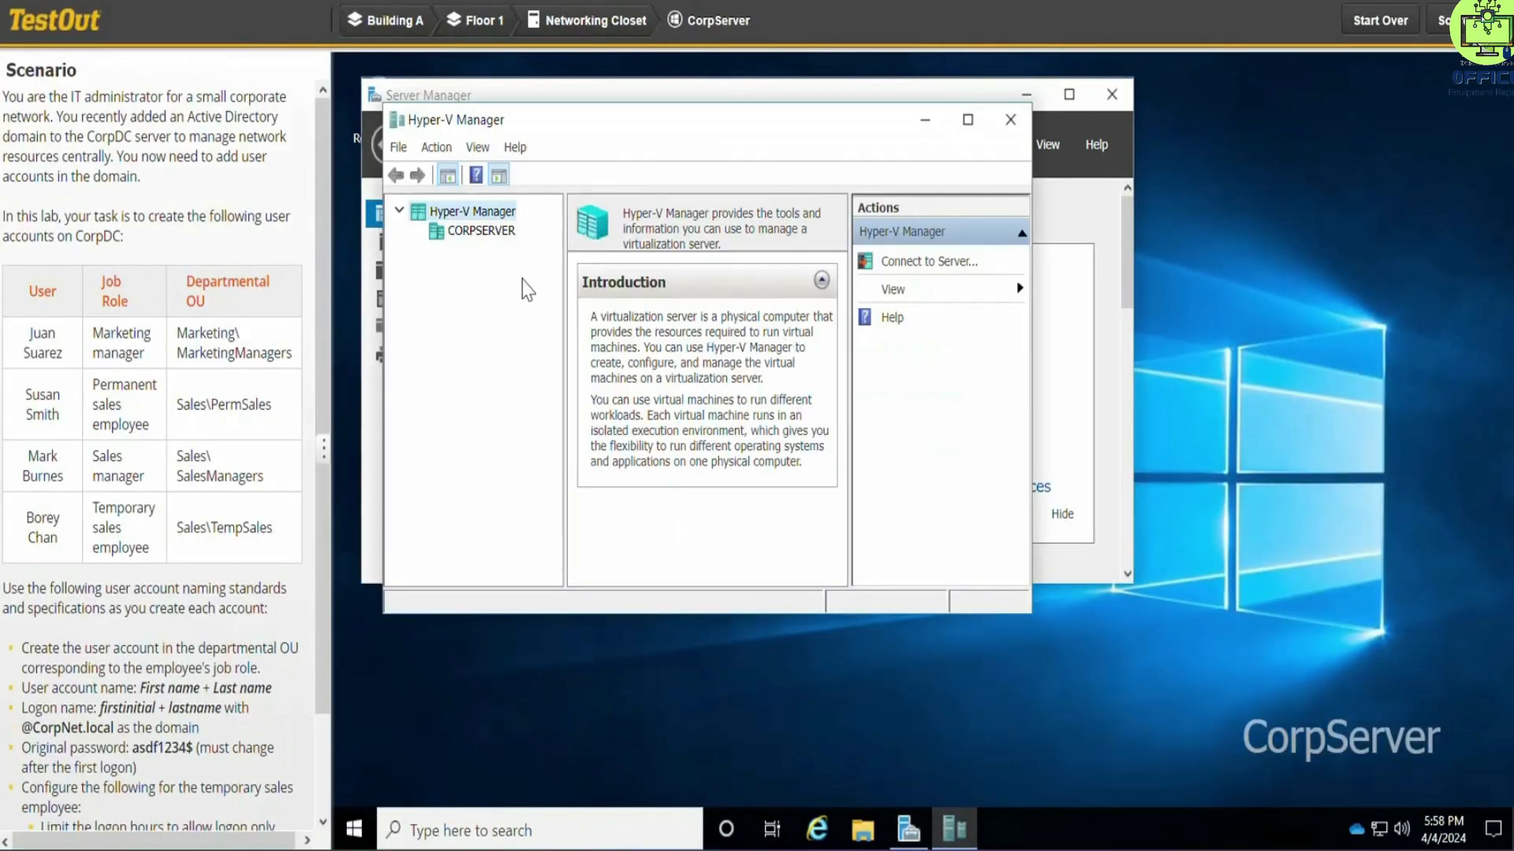
left_click(480, 232)
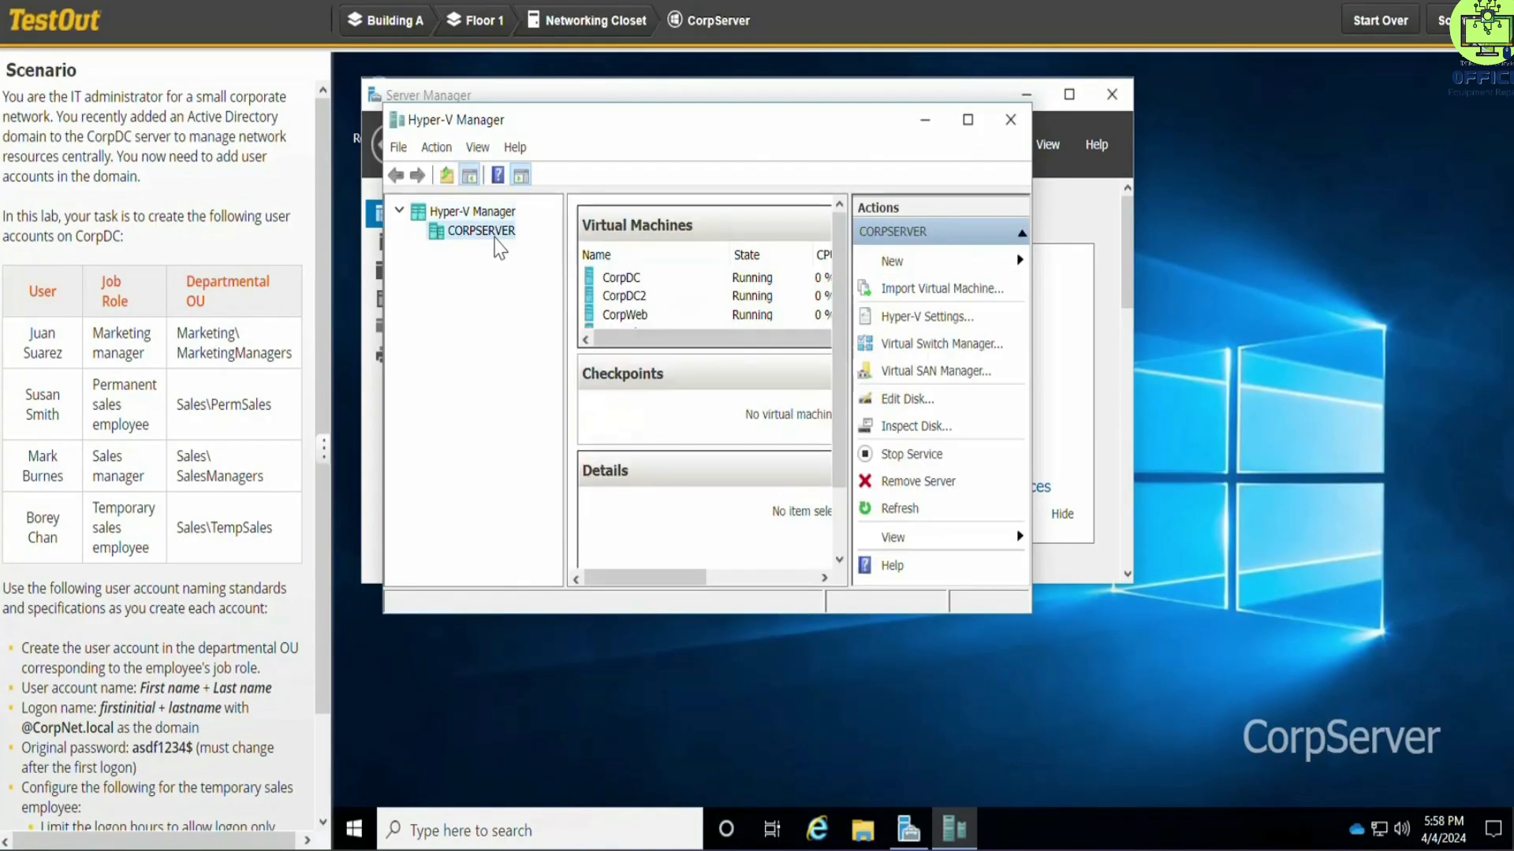
left_click(632, 283)
double_click(635, 284)
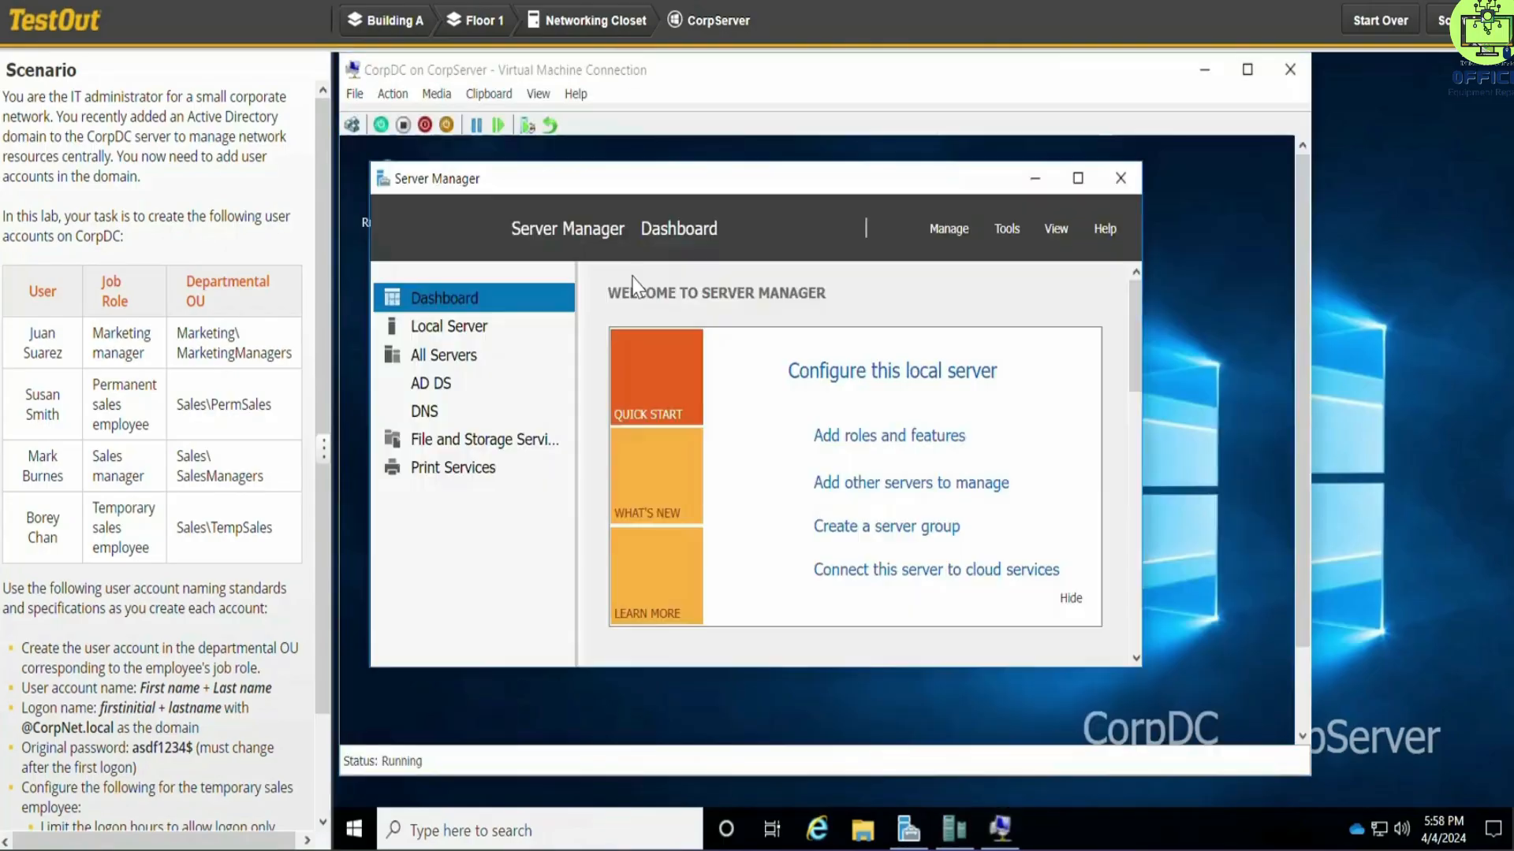
Step: Open Active Directory Users and Computers on CorpDC, maximize it and widen the console tree
left_click(999, 222)
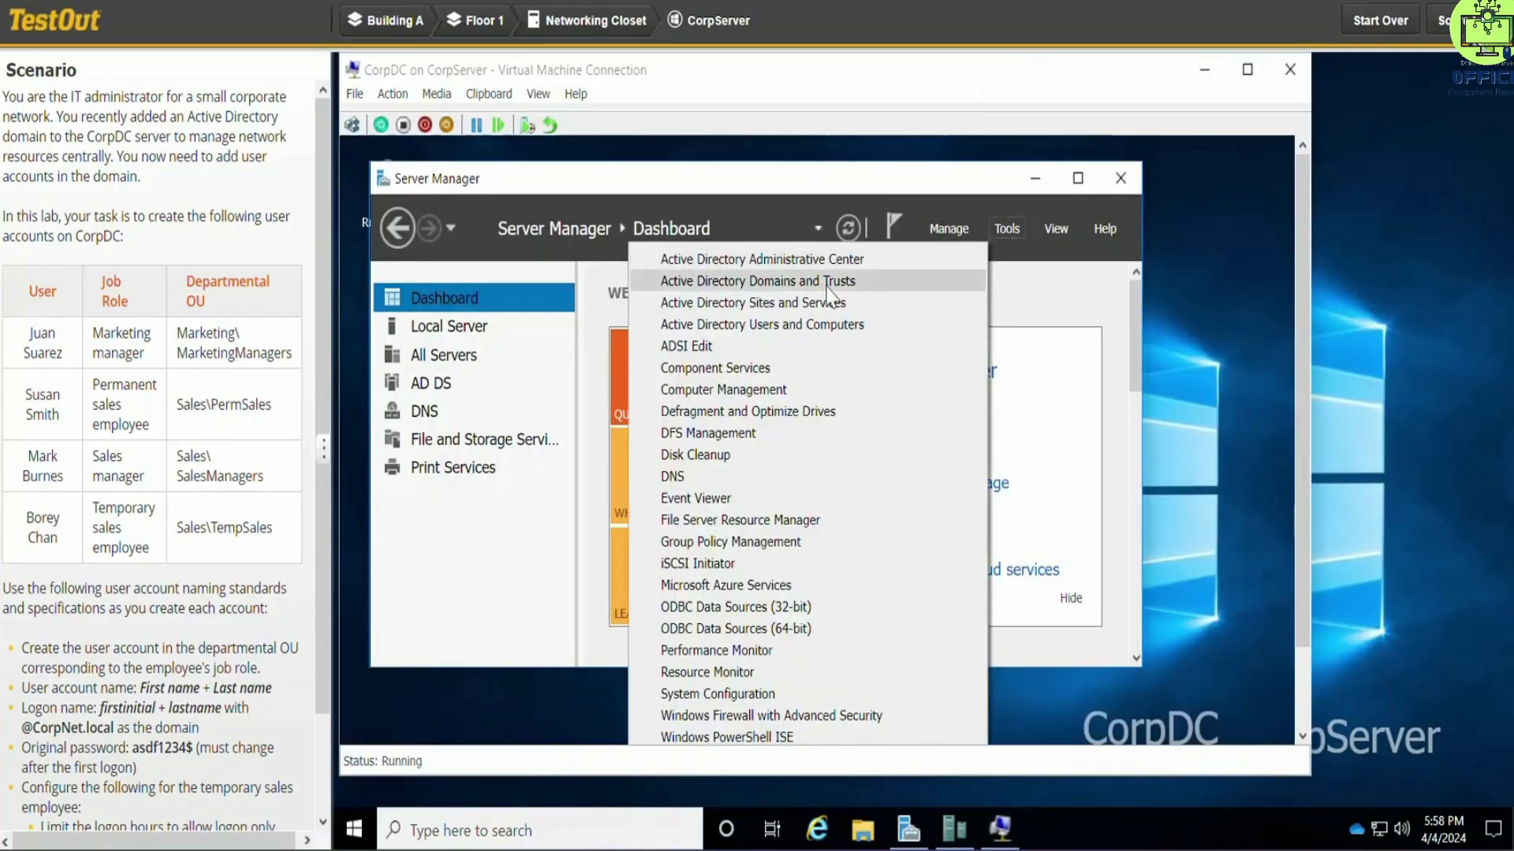
left_click(801, 333)
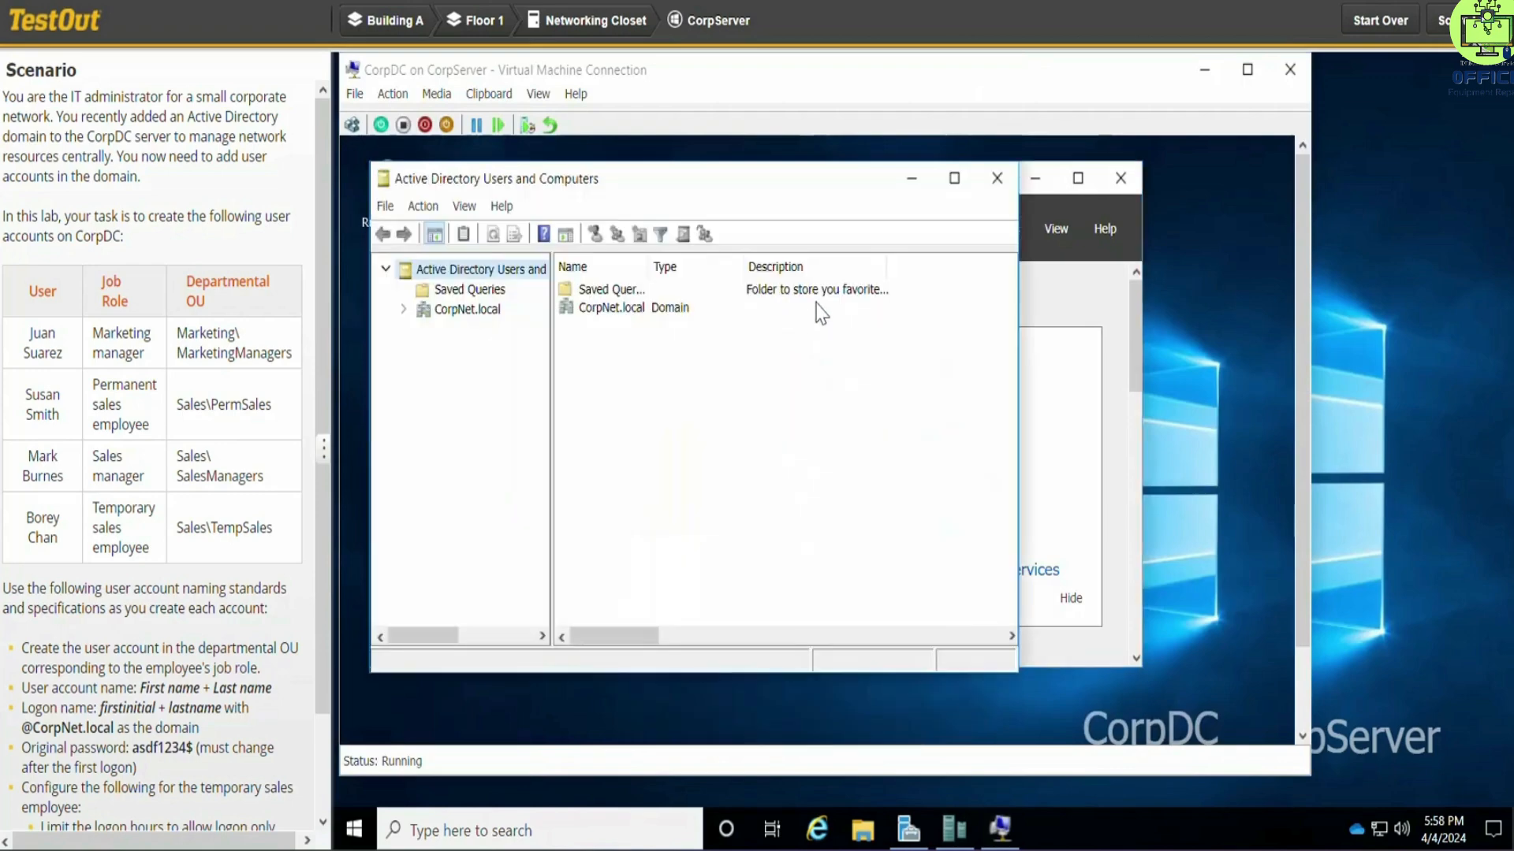
left_click(953, 178)
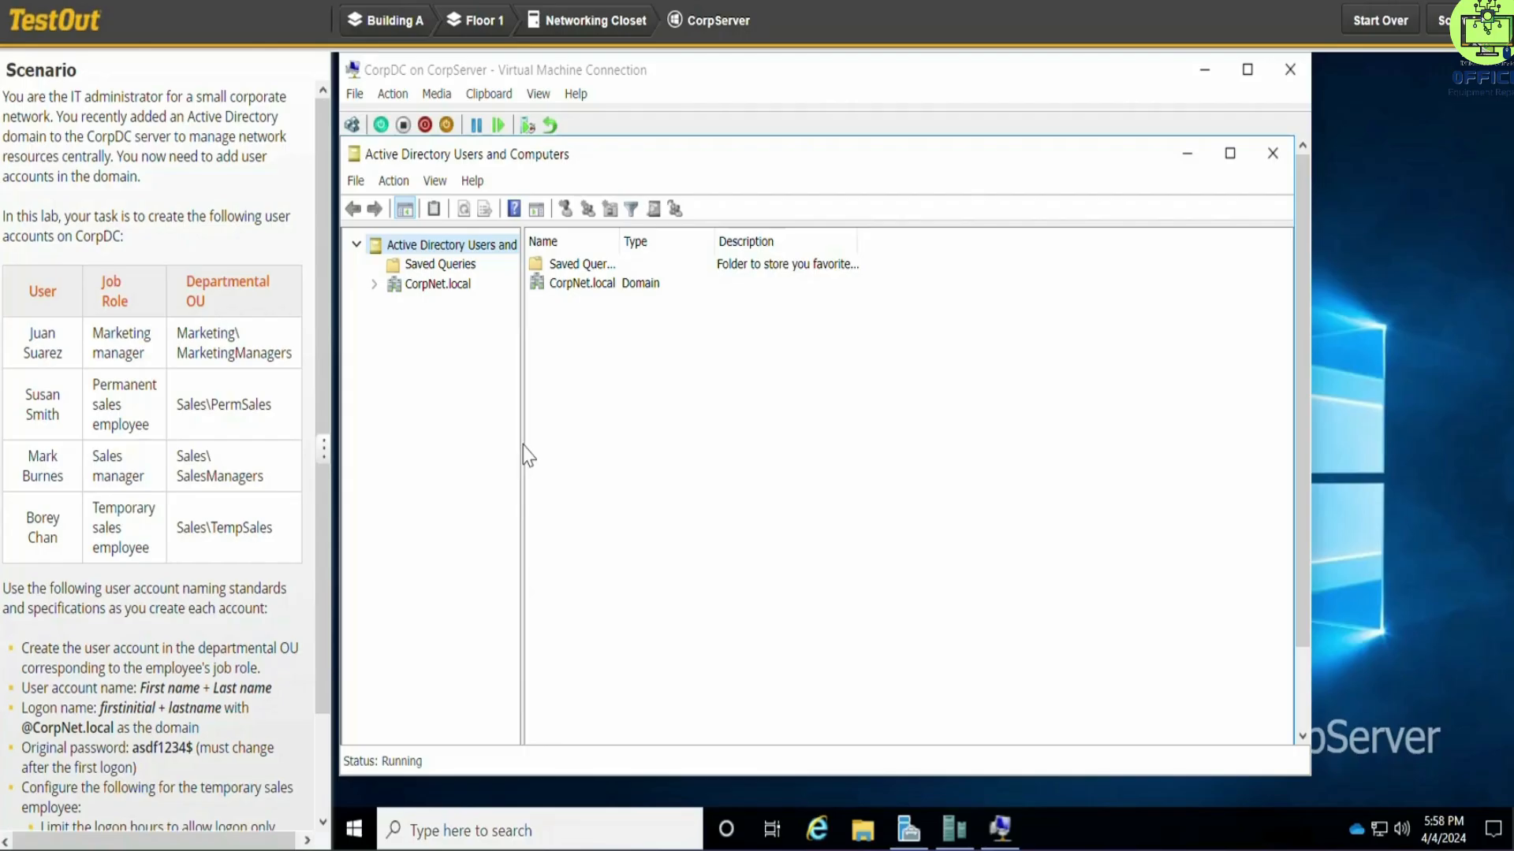
left_click_drag(522, 442, 726, 426)
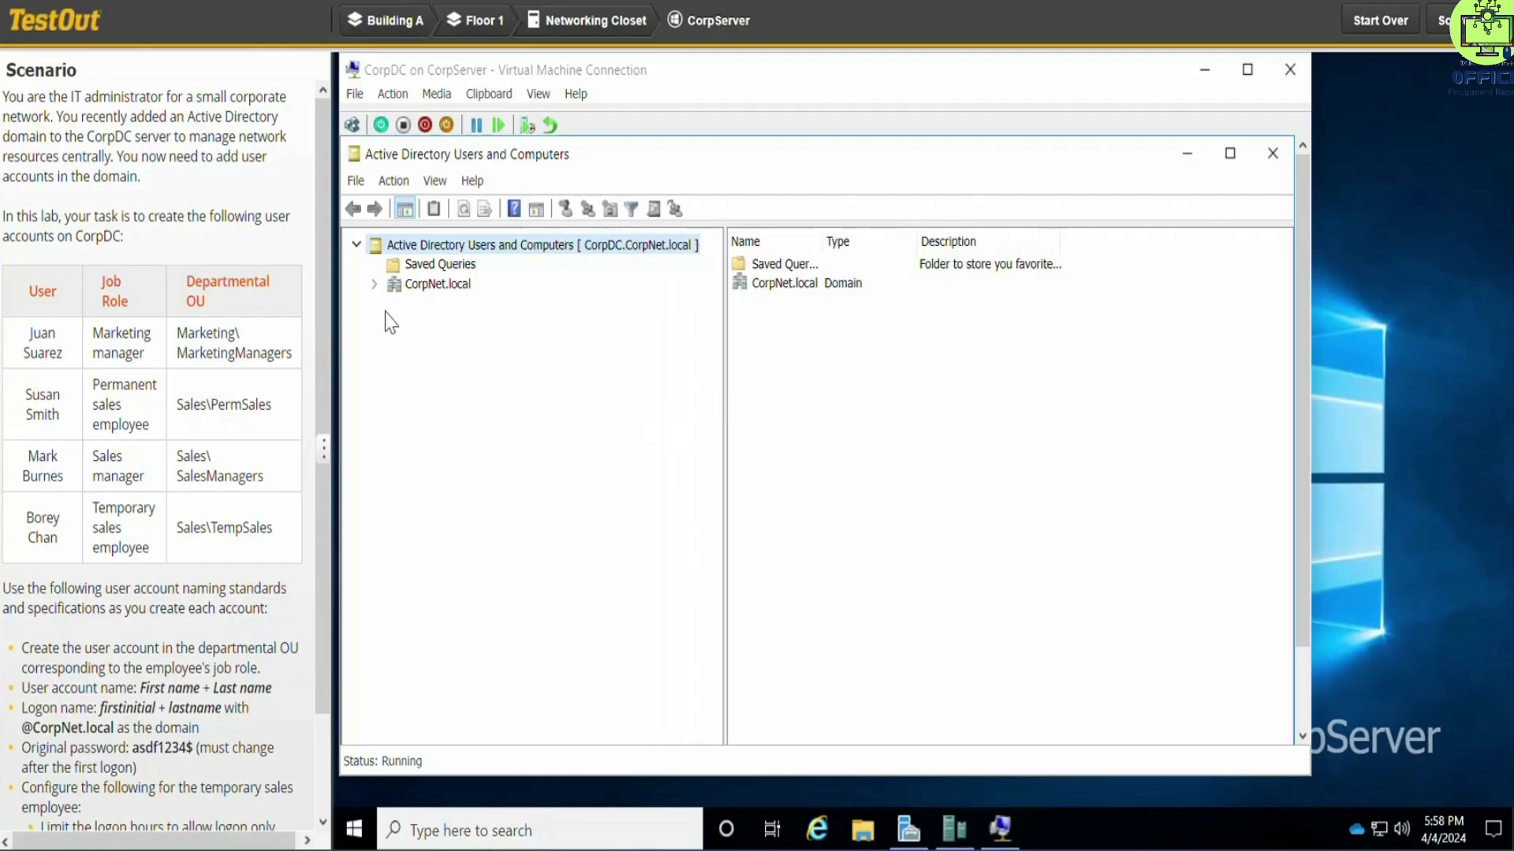
Step: Open a new user form in the Marketing\MarketingManagers OU of CorpNet.local
left_click(373, 285)
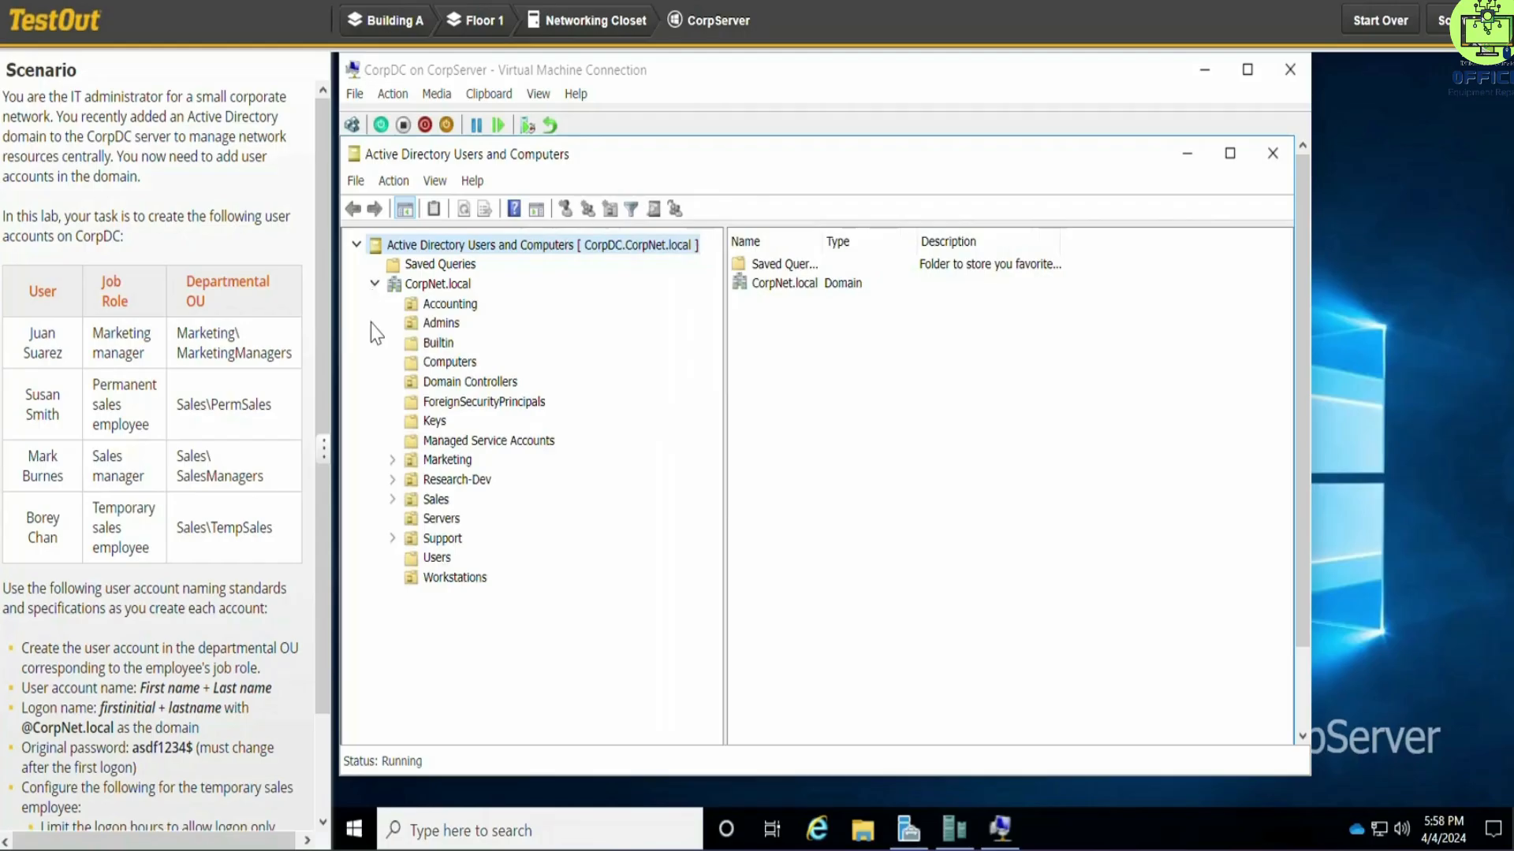
left_click(391, 460)
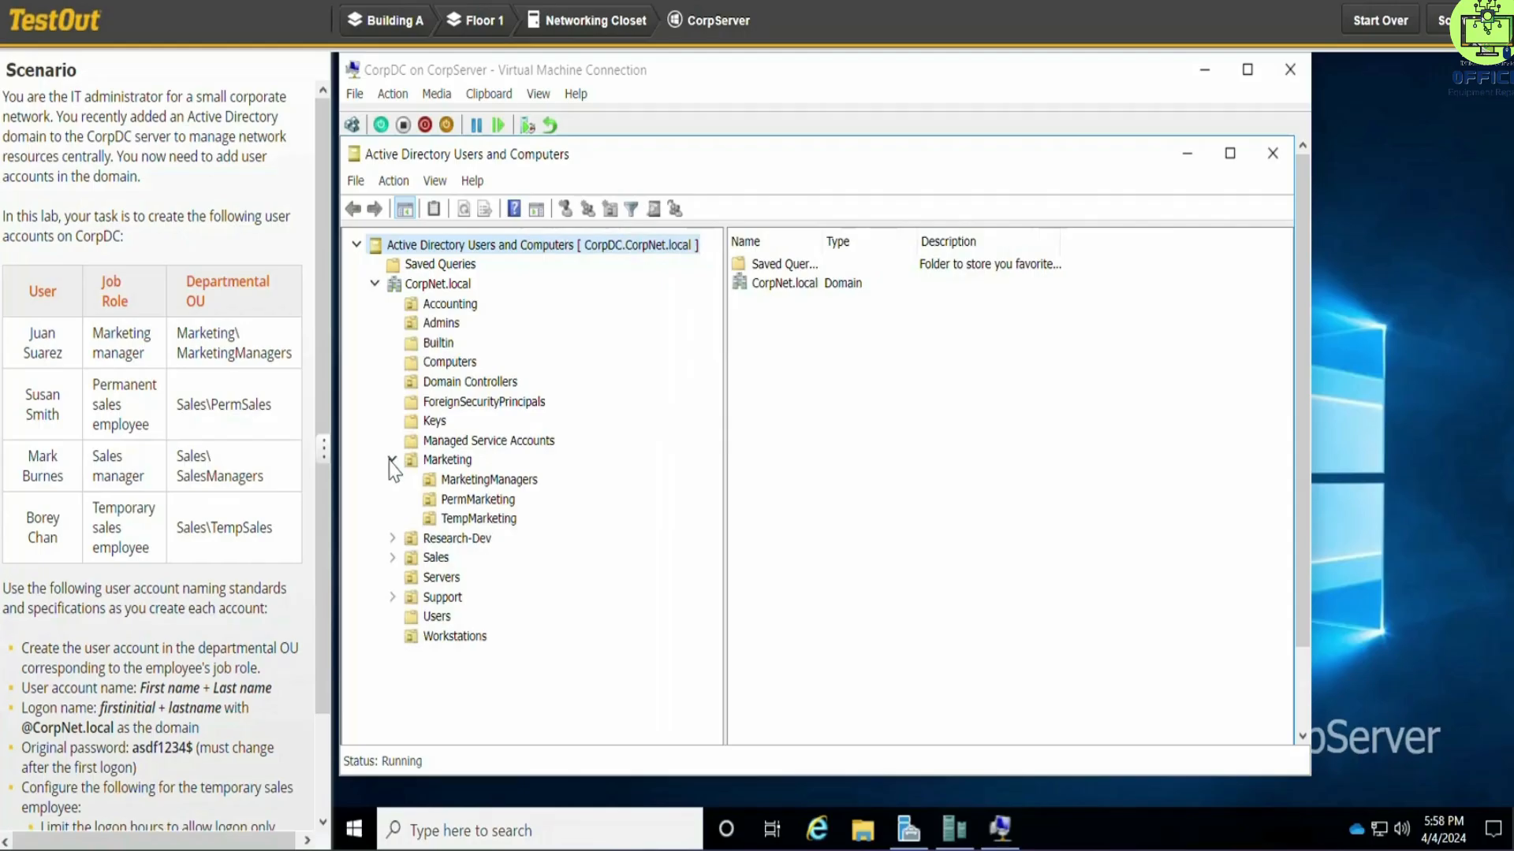
left_click(474, 480)
right_click(474, 484)
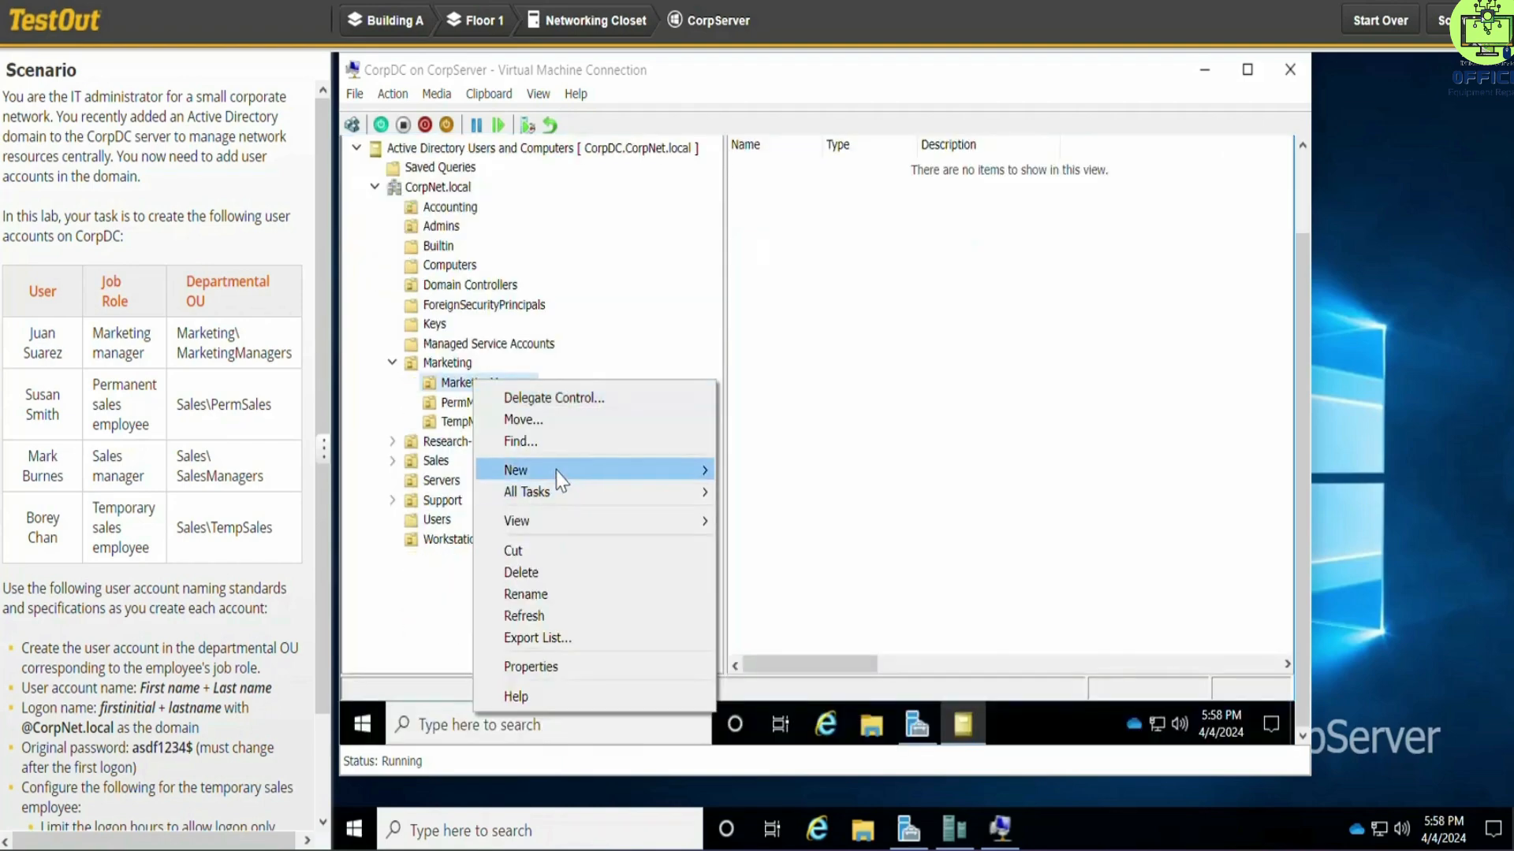
mouse_move(631, 478)
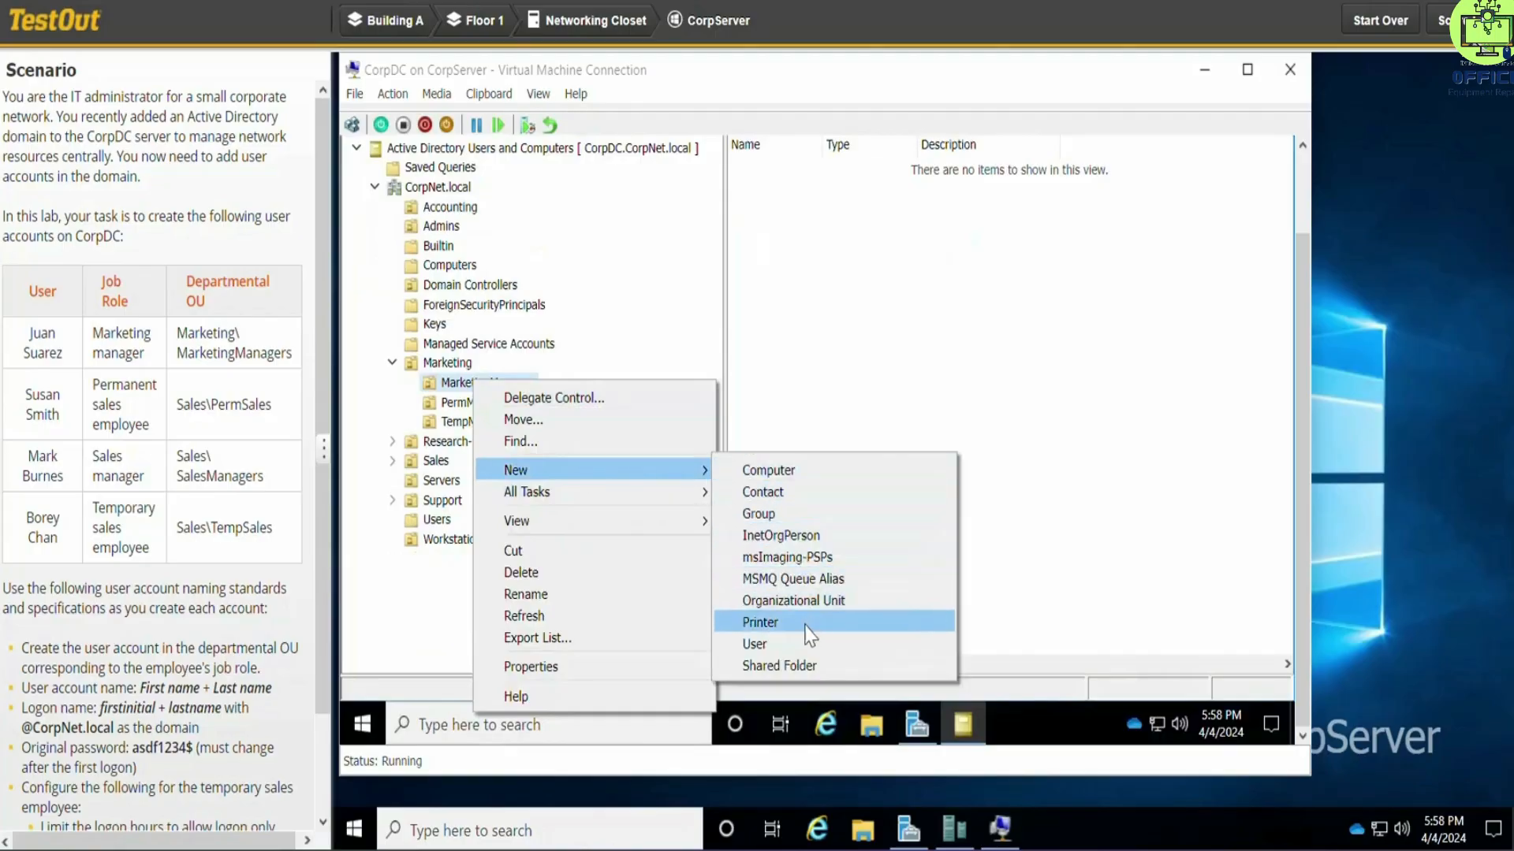
left_click(794, 648)
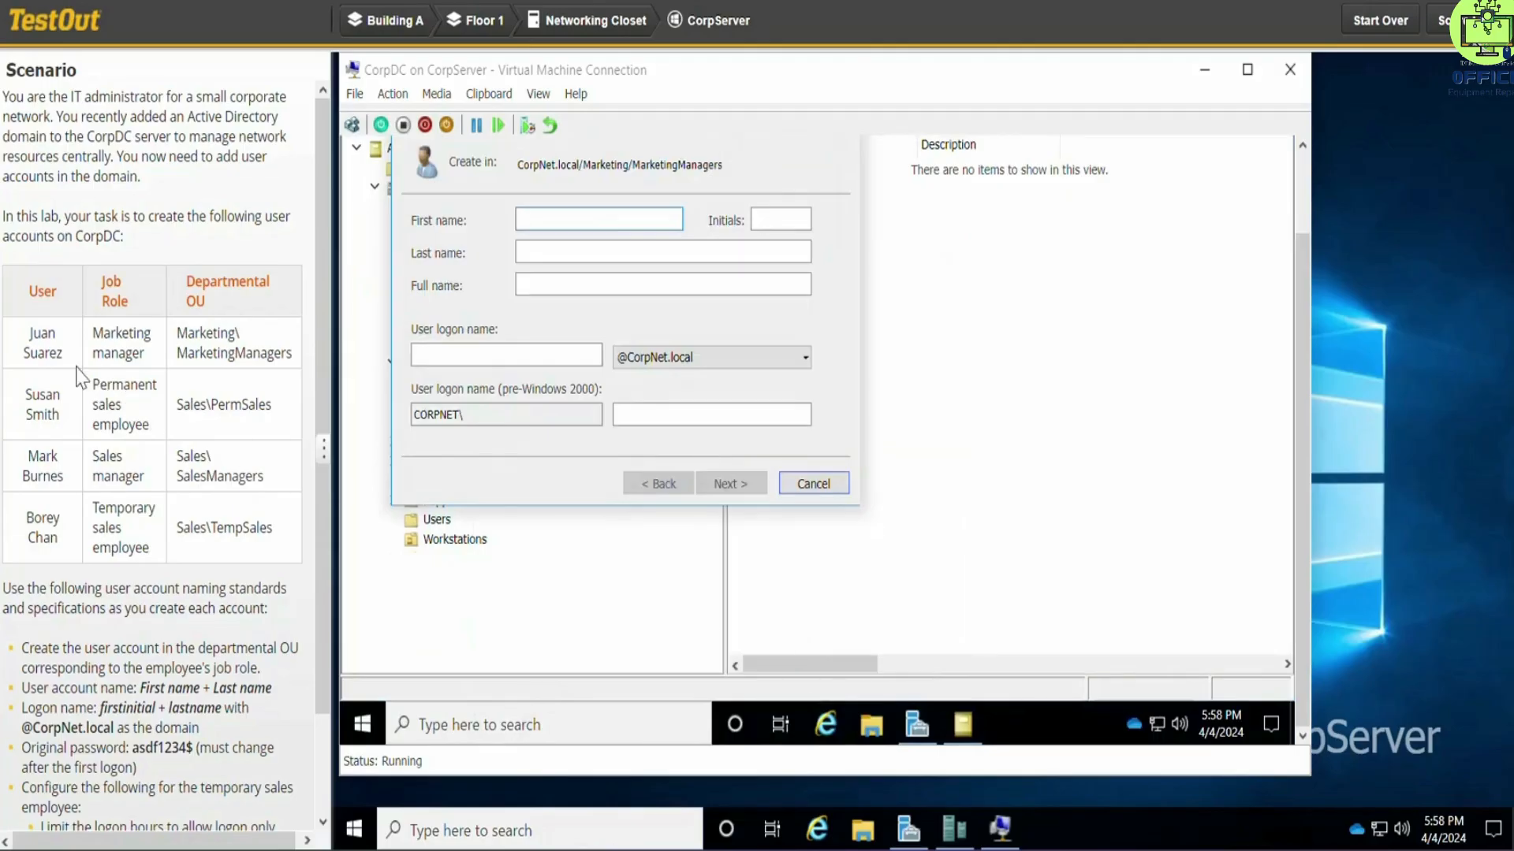
Step: Fill in the marketing manager's first name and last name as given in the scenario table
left_click_drag(59, 334, 24, 342)
key("ctrl+c")
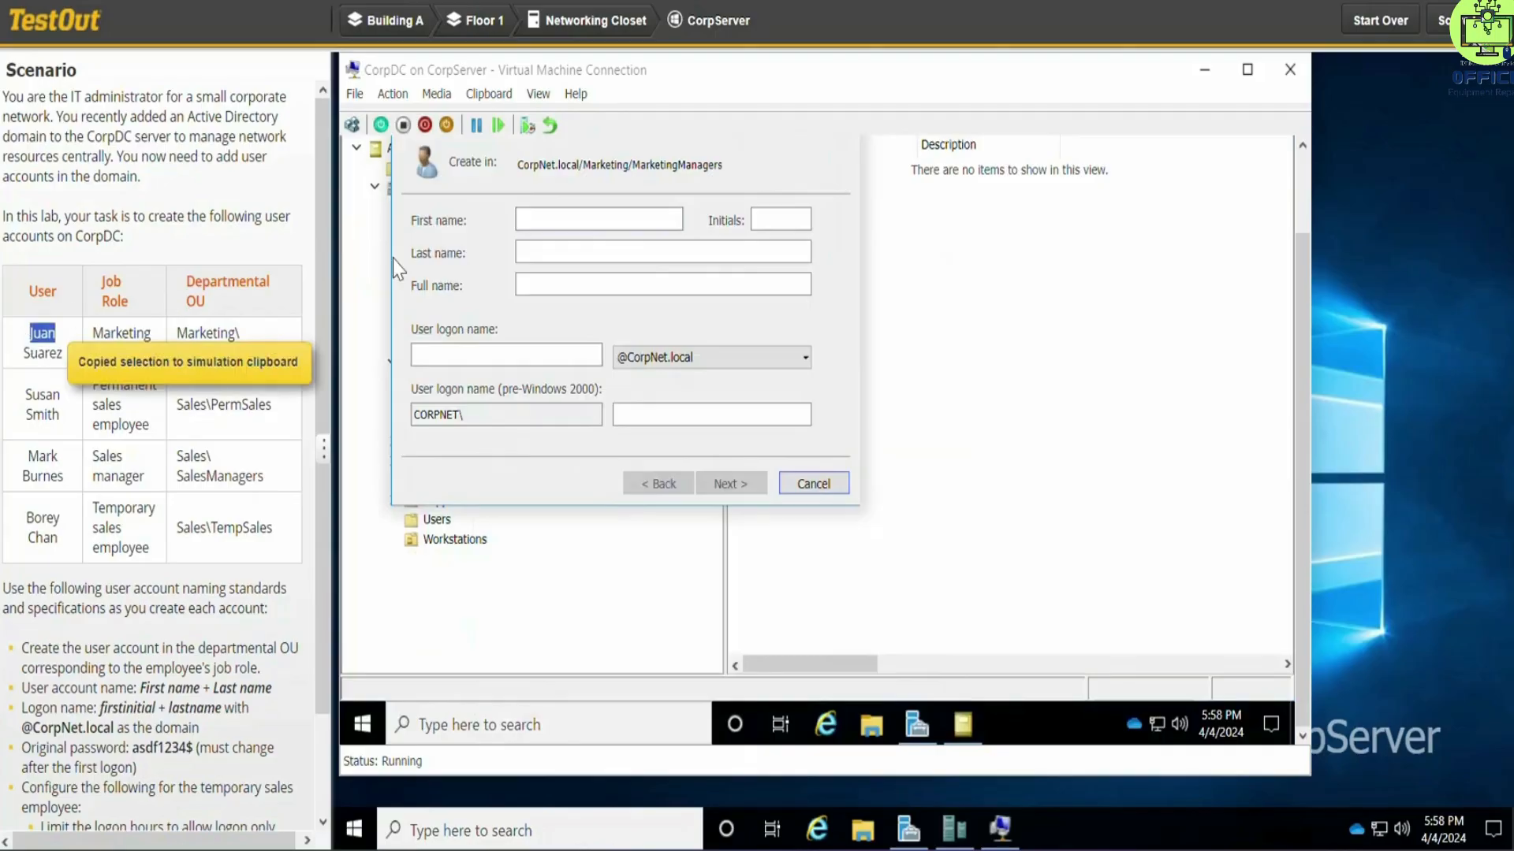
left_click(539, 216)
key("ctrl+v")
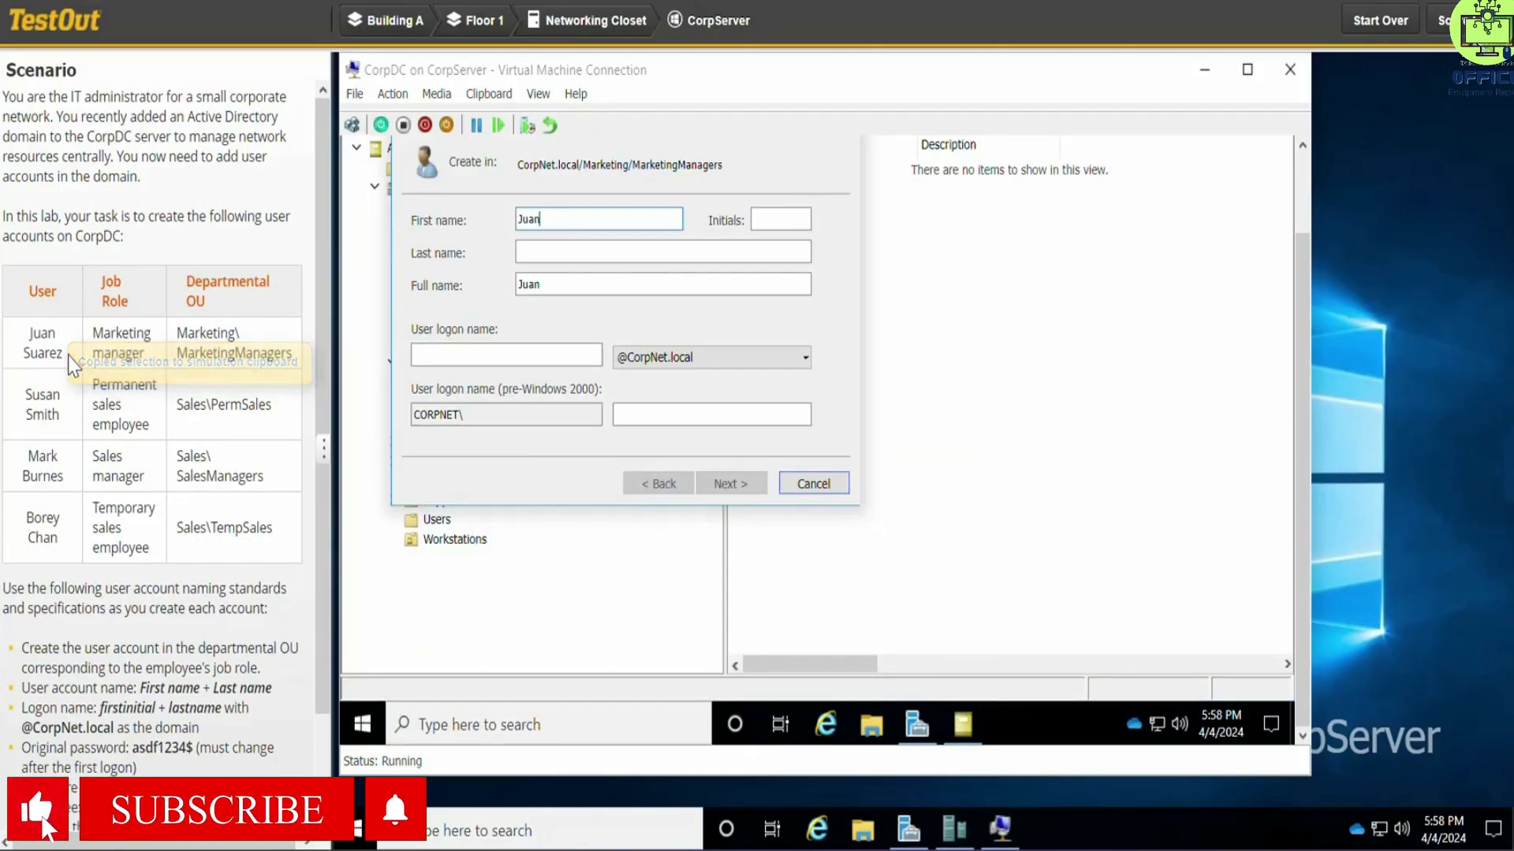
left_click_drag(64, 355, 13, 358)
key("ctrl+c")
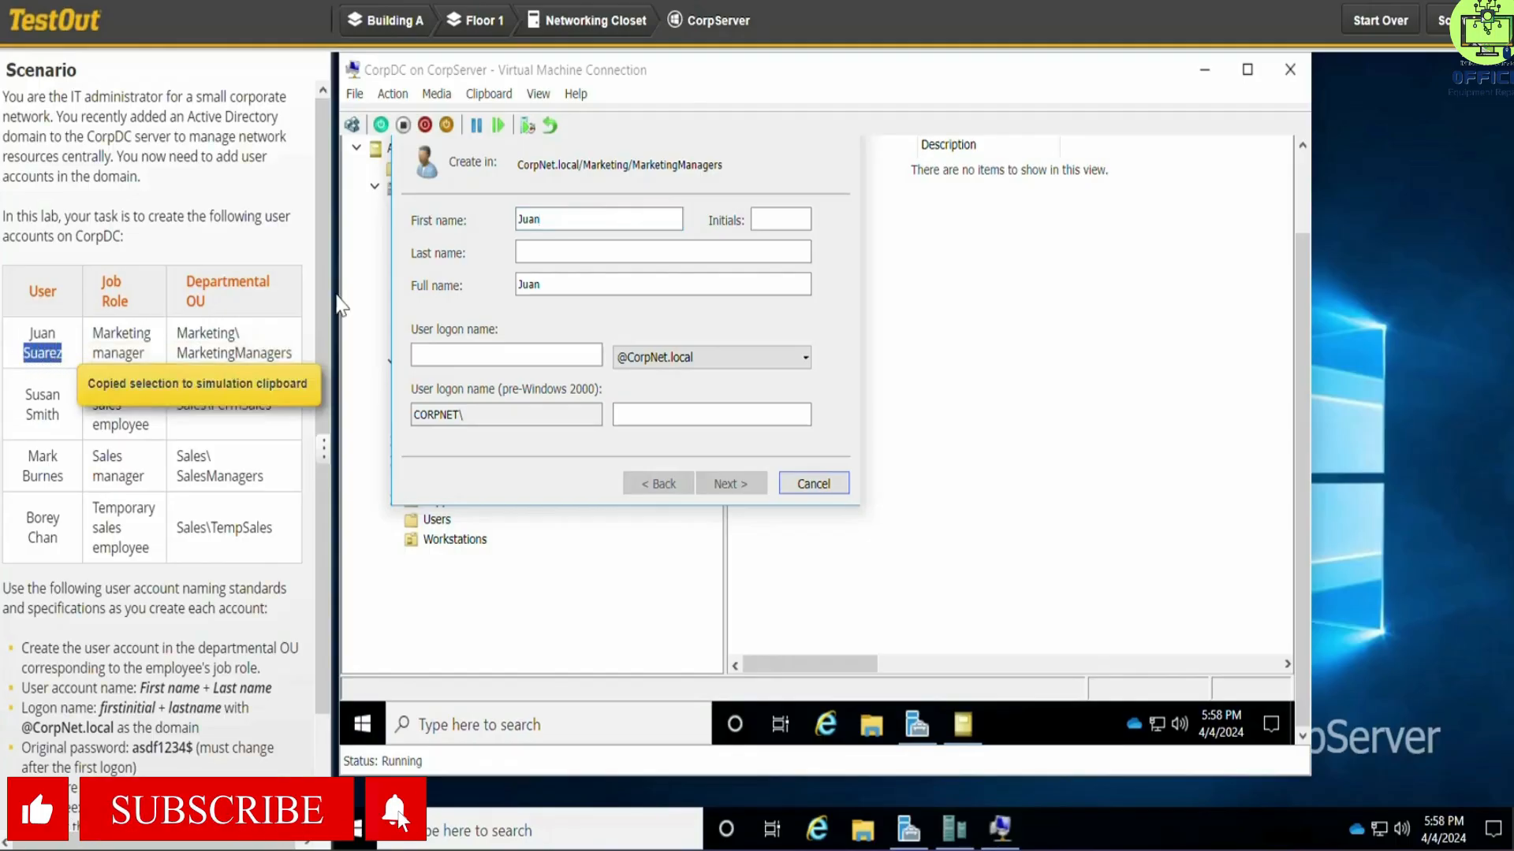
left_click(552, 252)
key("ctrl+v")
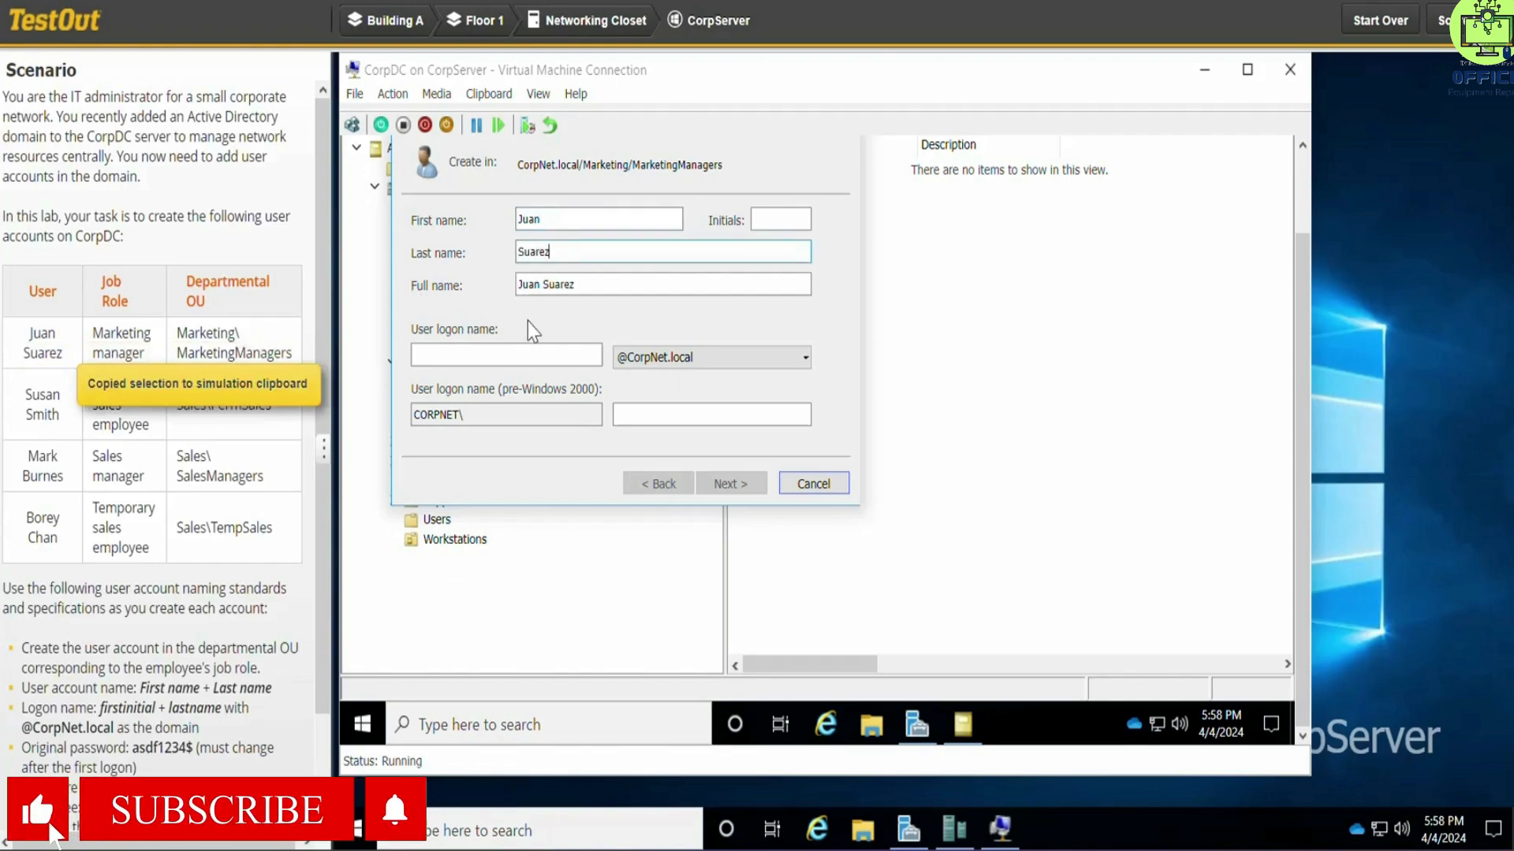
left_click(516, 348)
type("jsua")
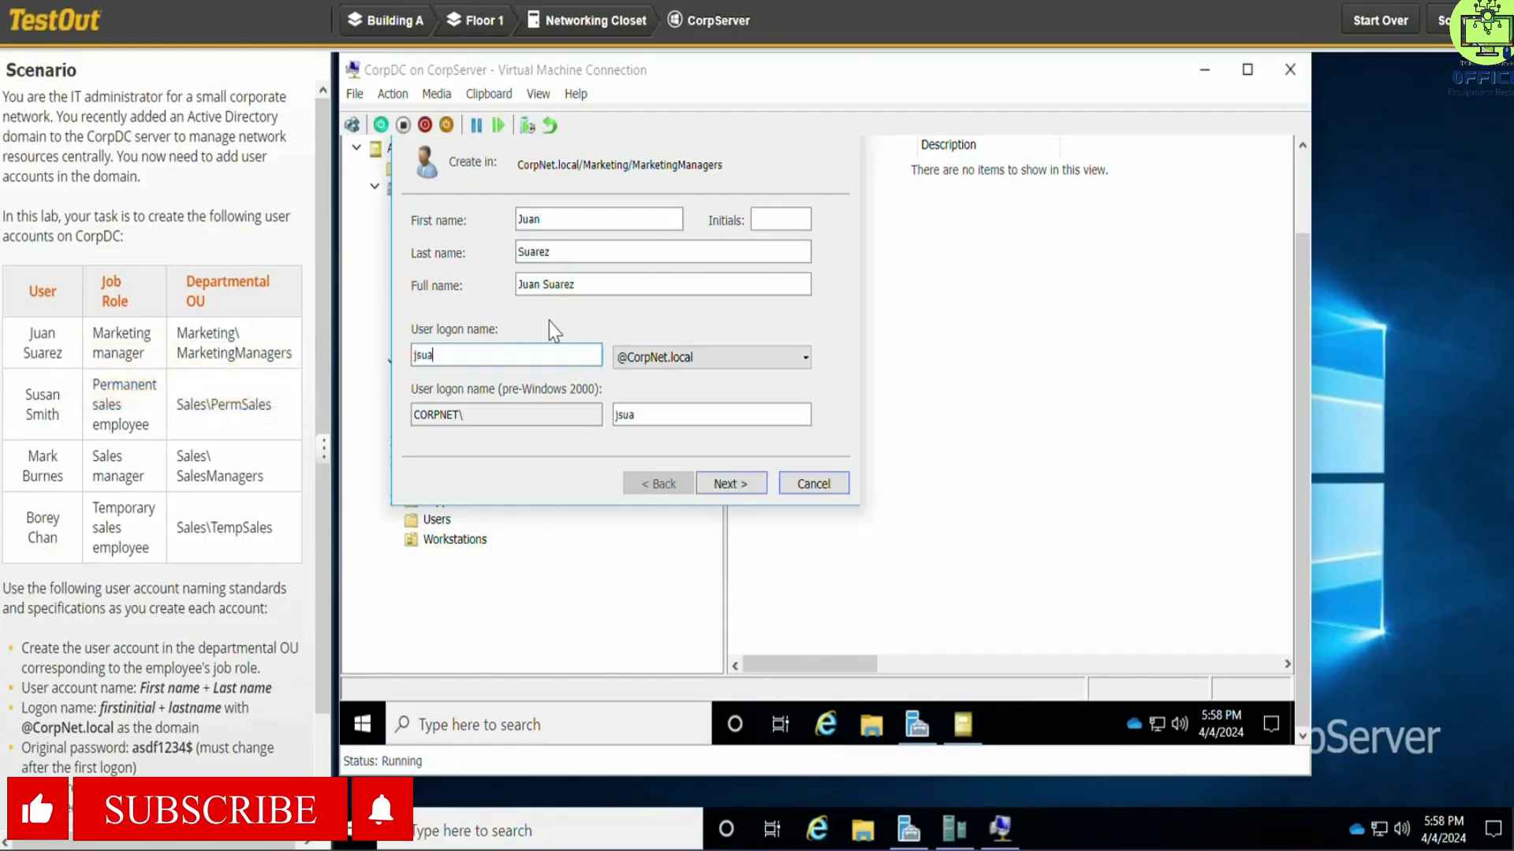
type("rez")
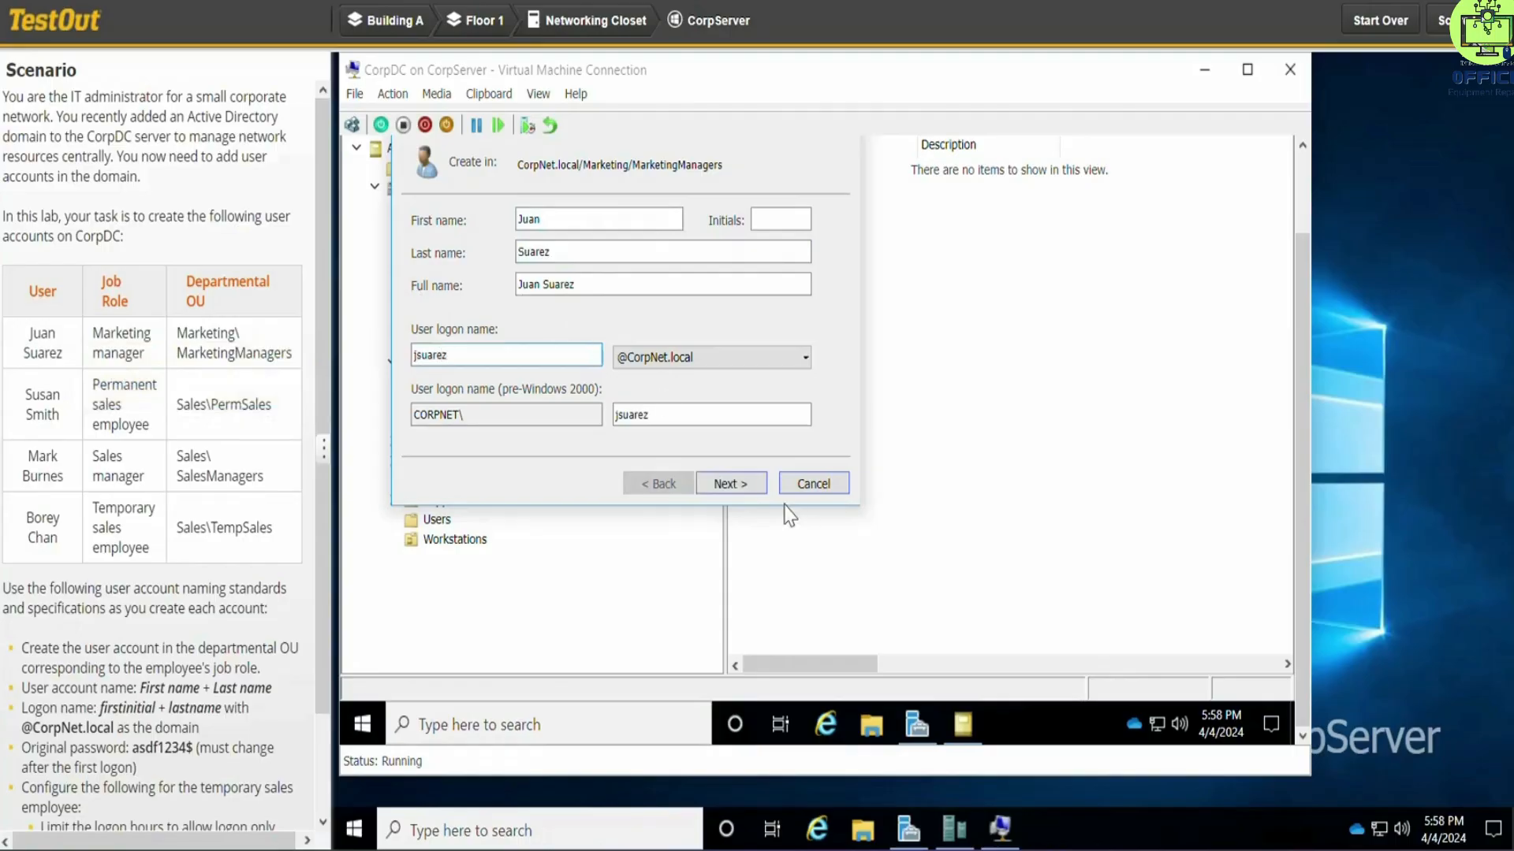
left_click(732, 483)
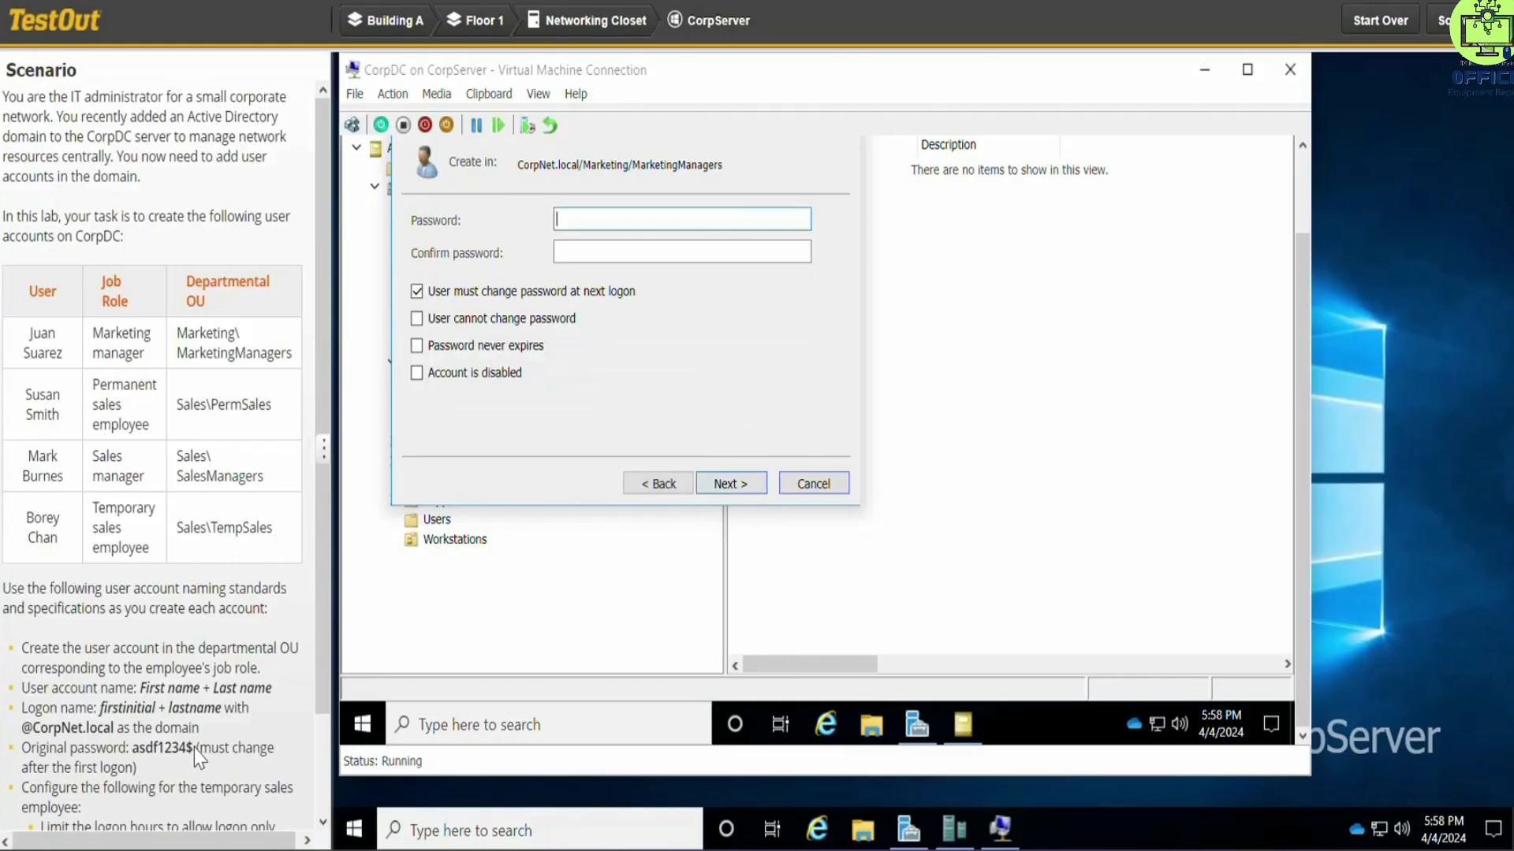
Step: Enter and confirm the scenario's original password for the marketing manager and finish creating the account
left_click_drag(194, 749, 129, 754)
key("ctrl+c")
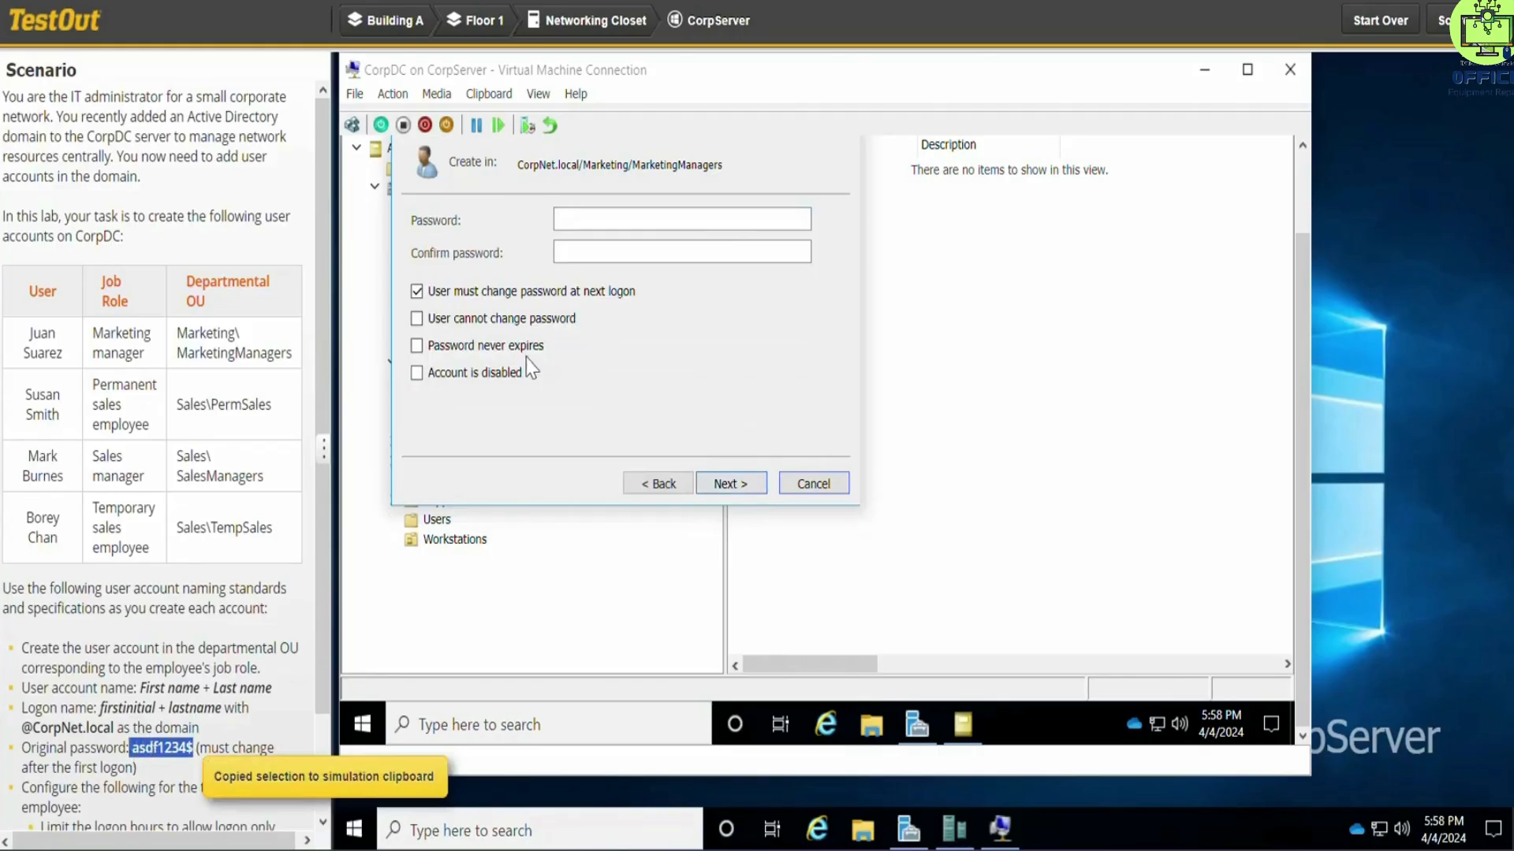
left_click(607, 225)
key("ctrl+v")
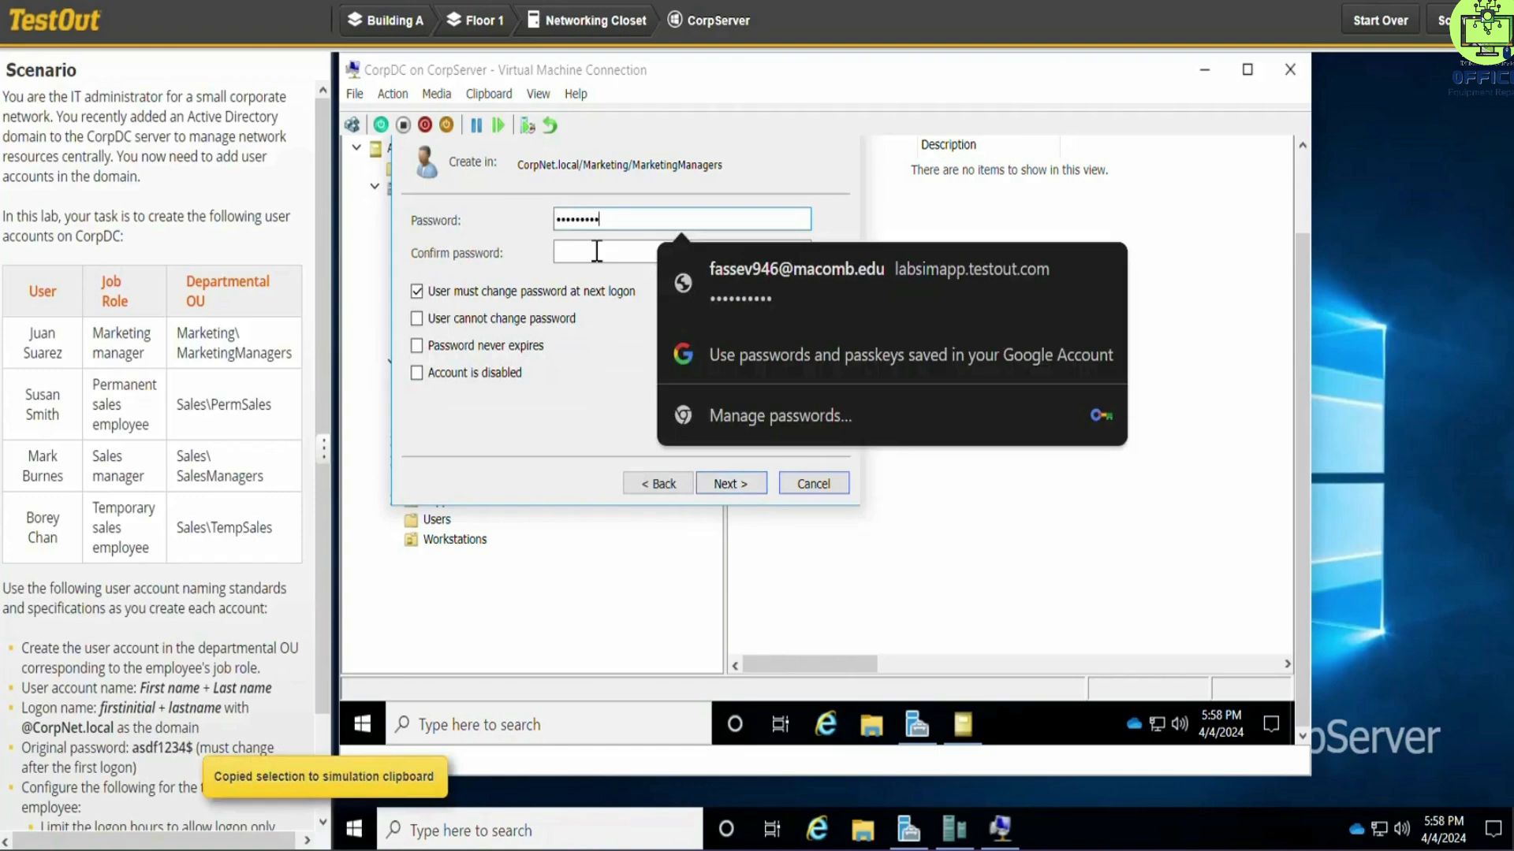
left_click(597, 250)
key("ctrl+v")
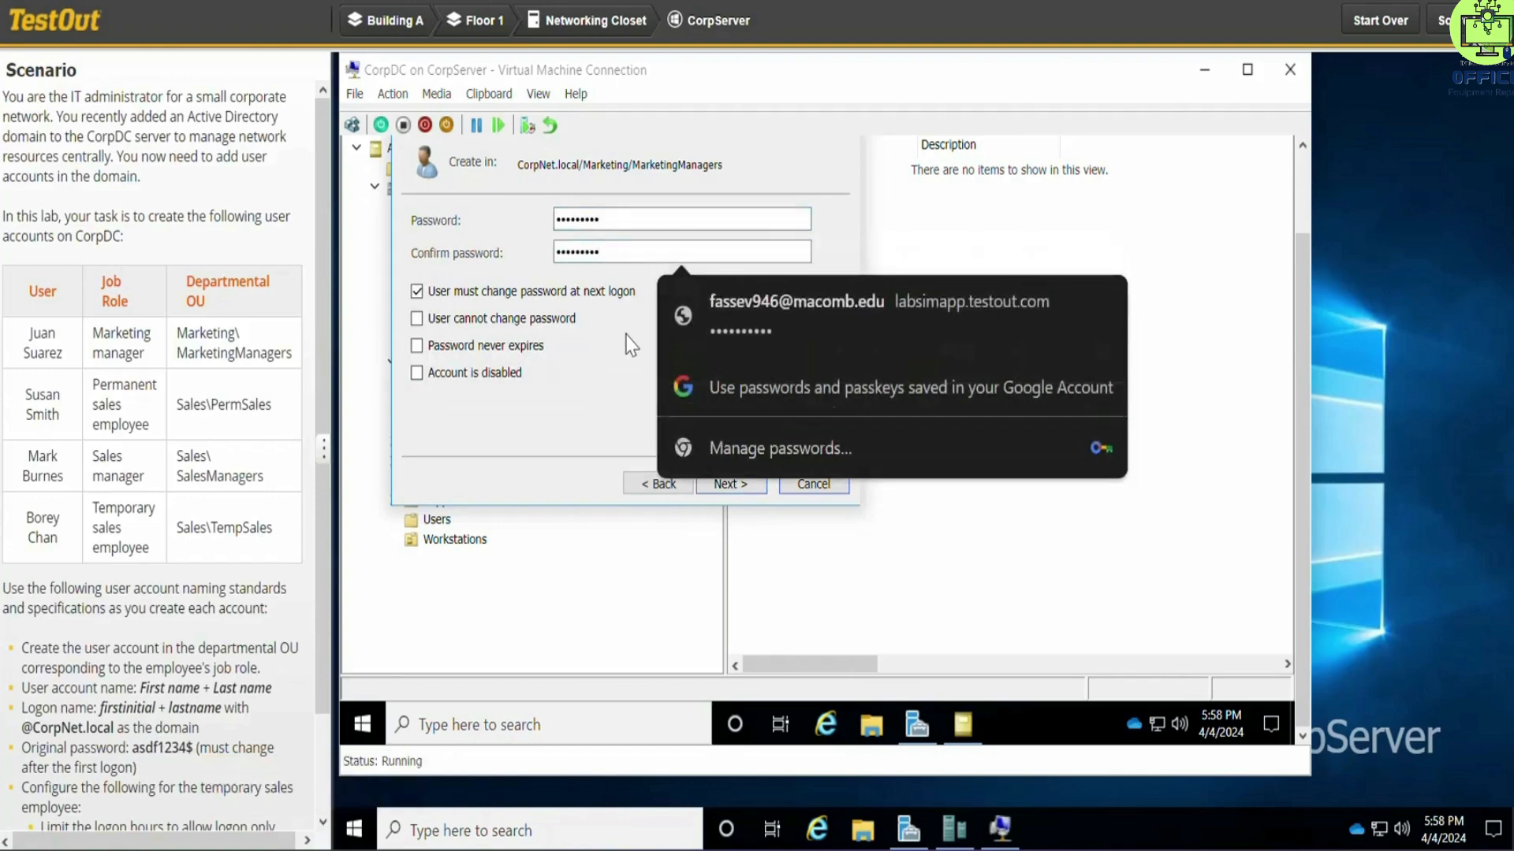
left_click(713, 484)
left_click(712, 484)
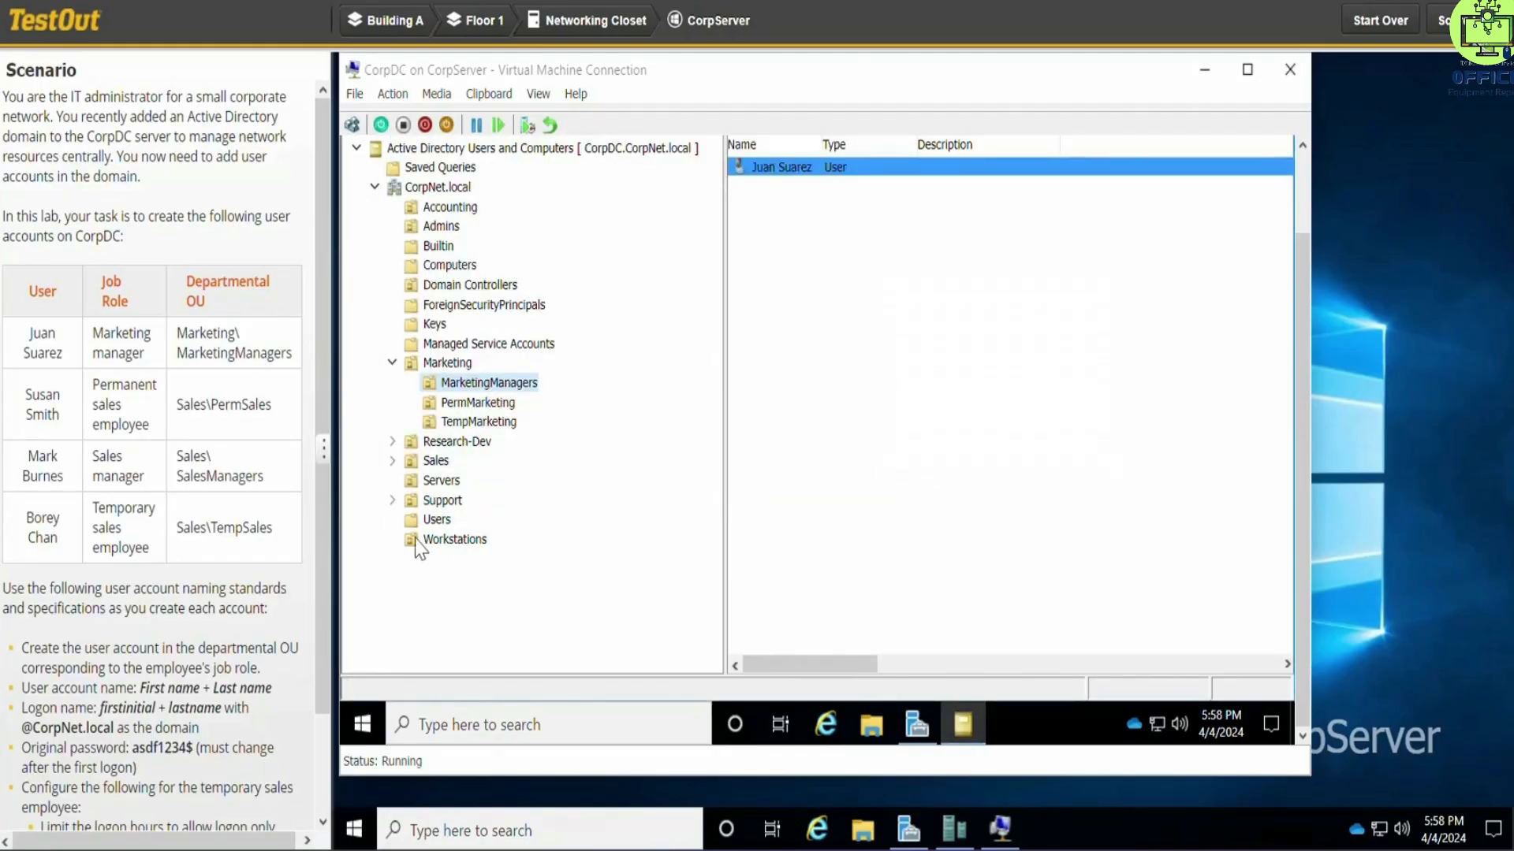
Step: Open a new user form in the Sales\PermSales OU
left_click(391, 461)
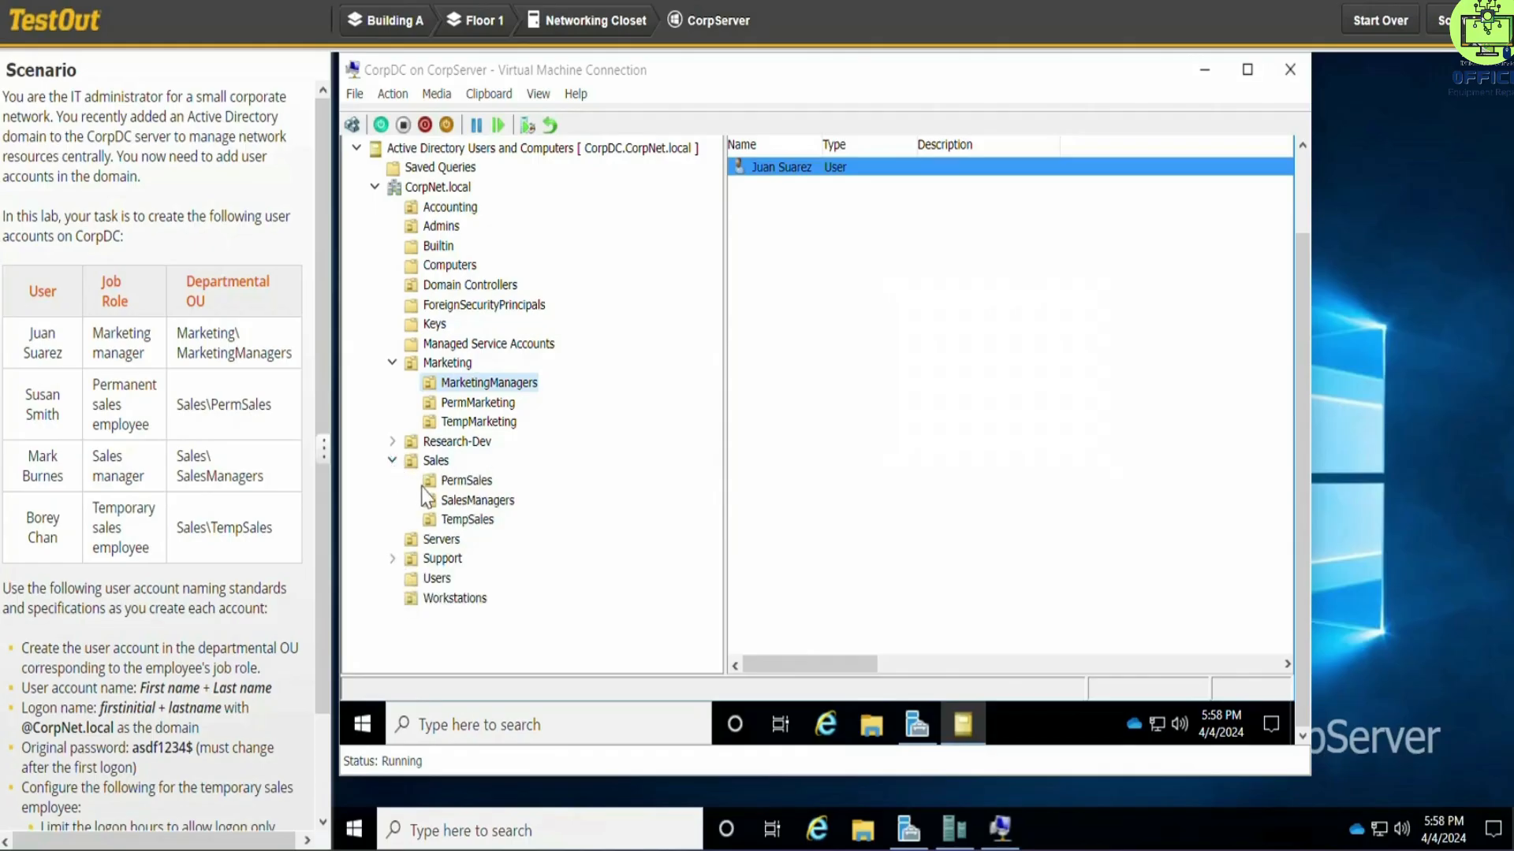
right_click(462, 486)
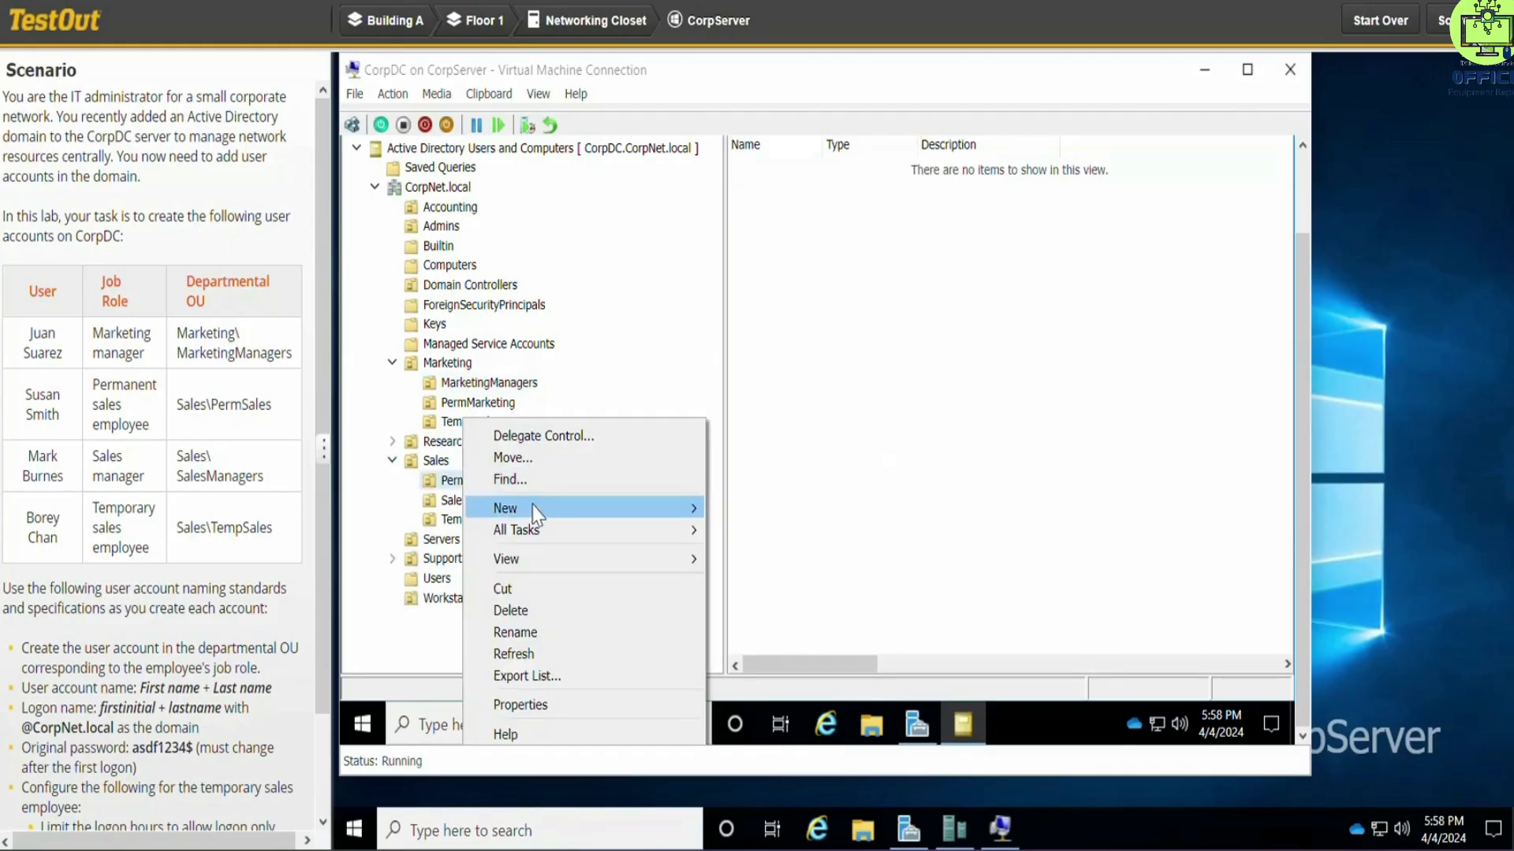
left_click(607, 512)
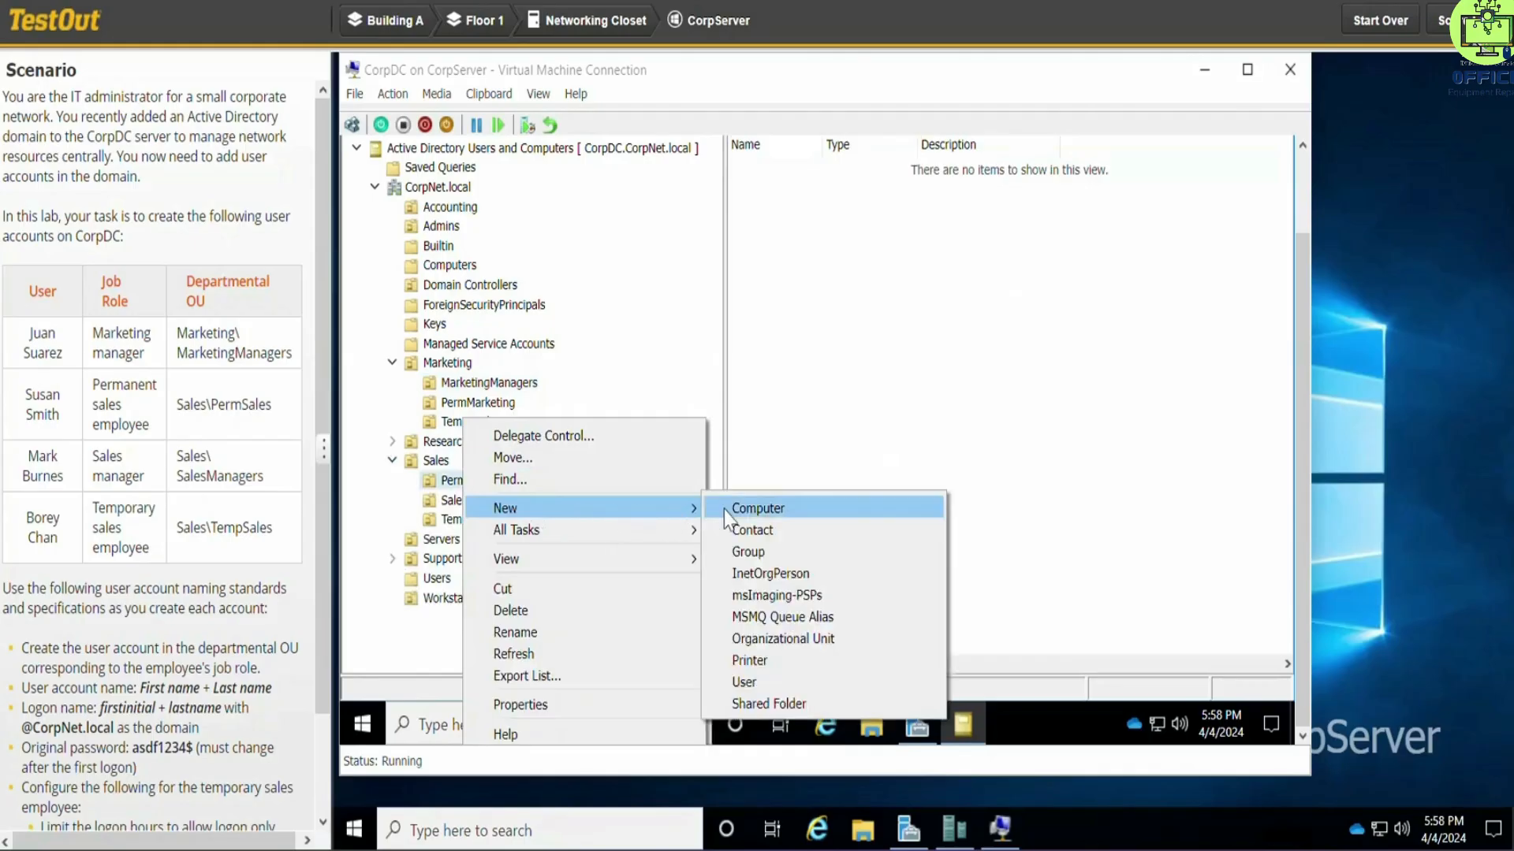
left_click(795, 682)
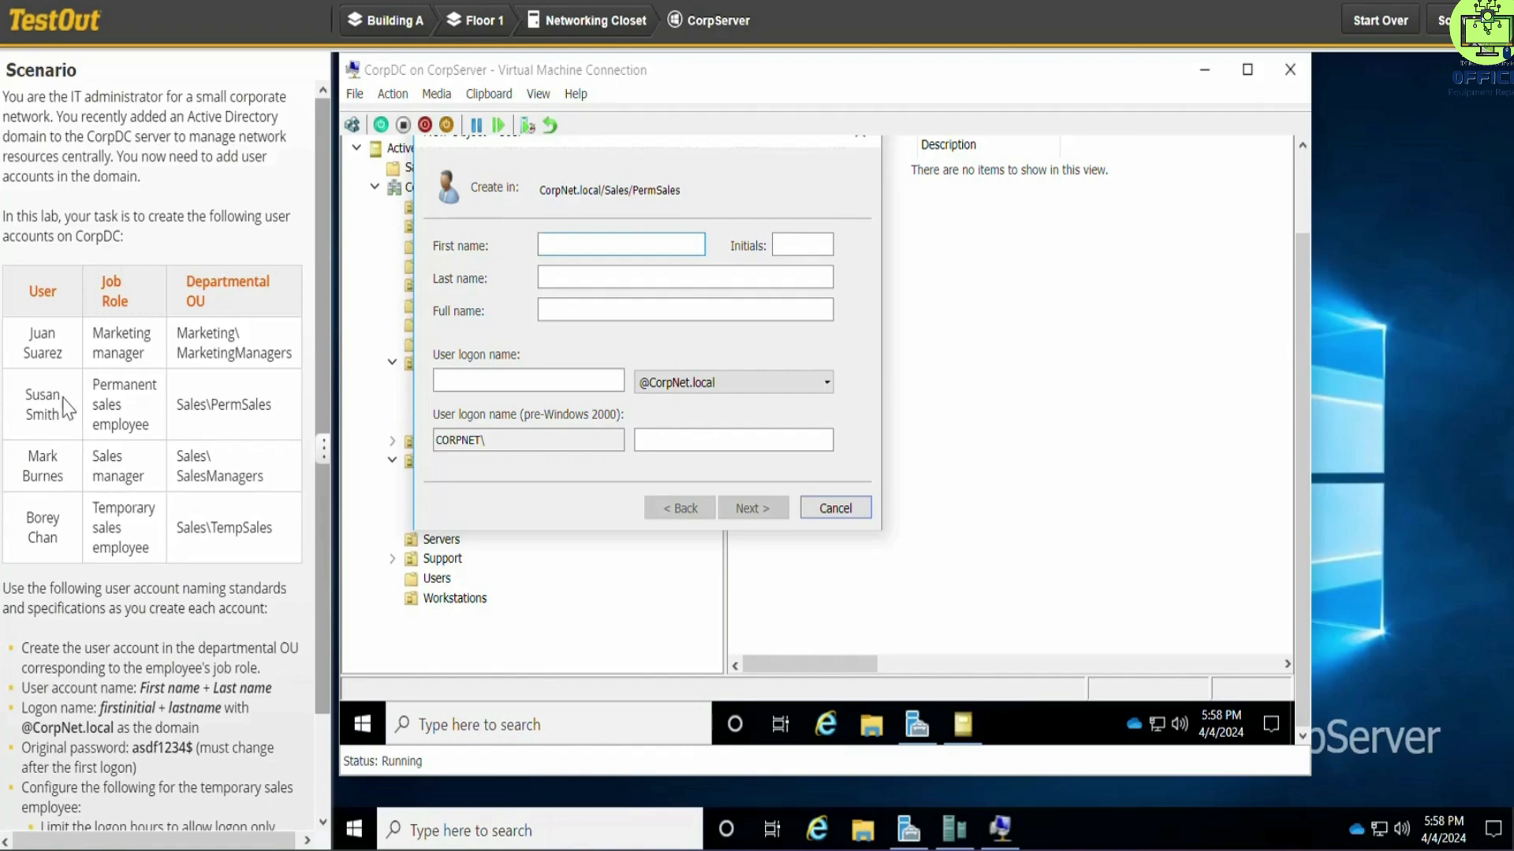
Step: Fill in the permanent sales employee's first name and last name from the scenario table
left_click_drag(60, 396, 26, 399)
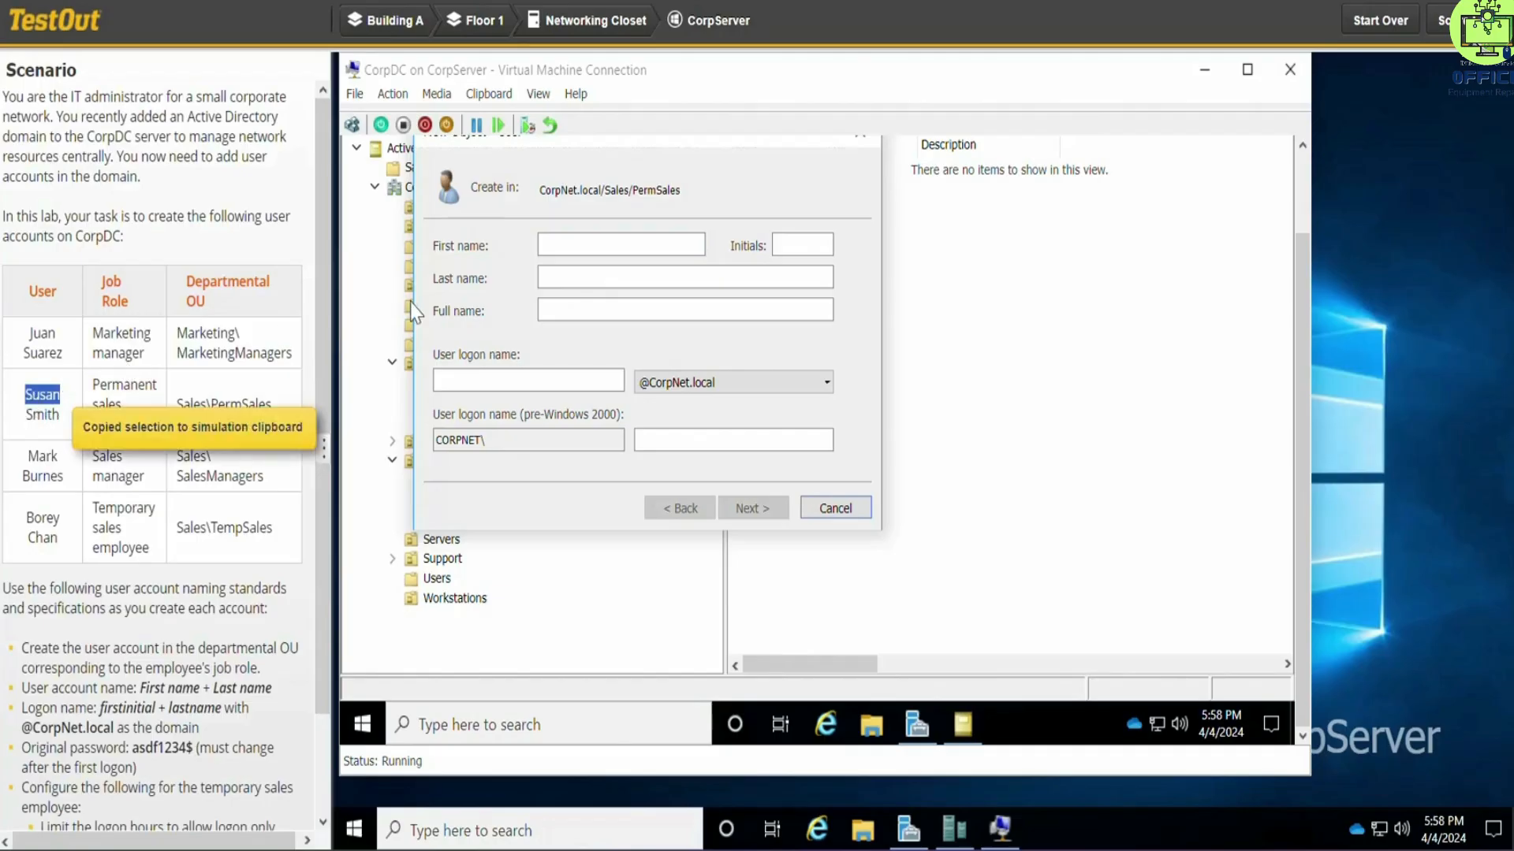
left_click(576, 248)
key("ctrl+v")
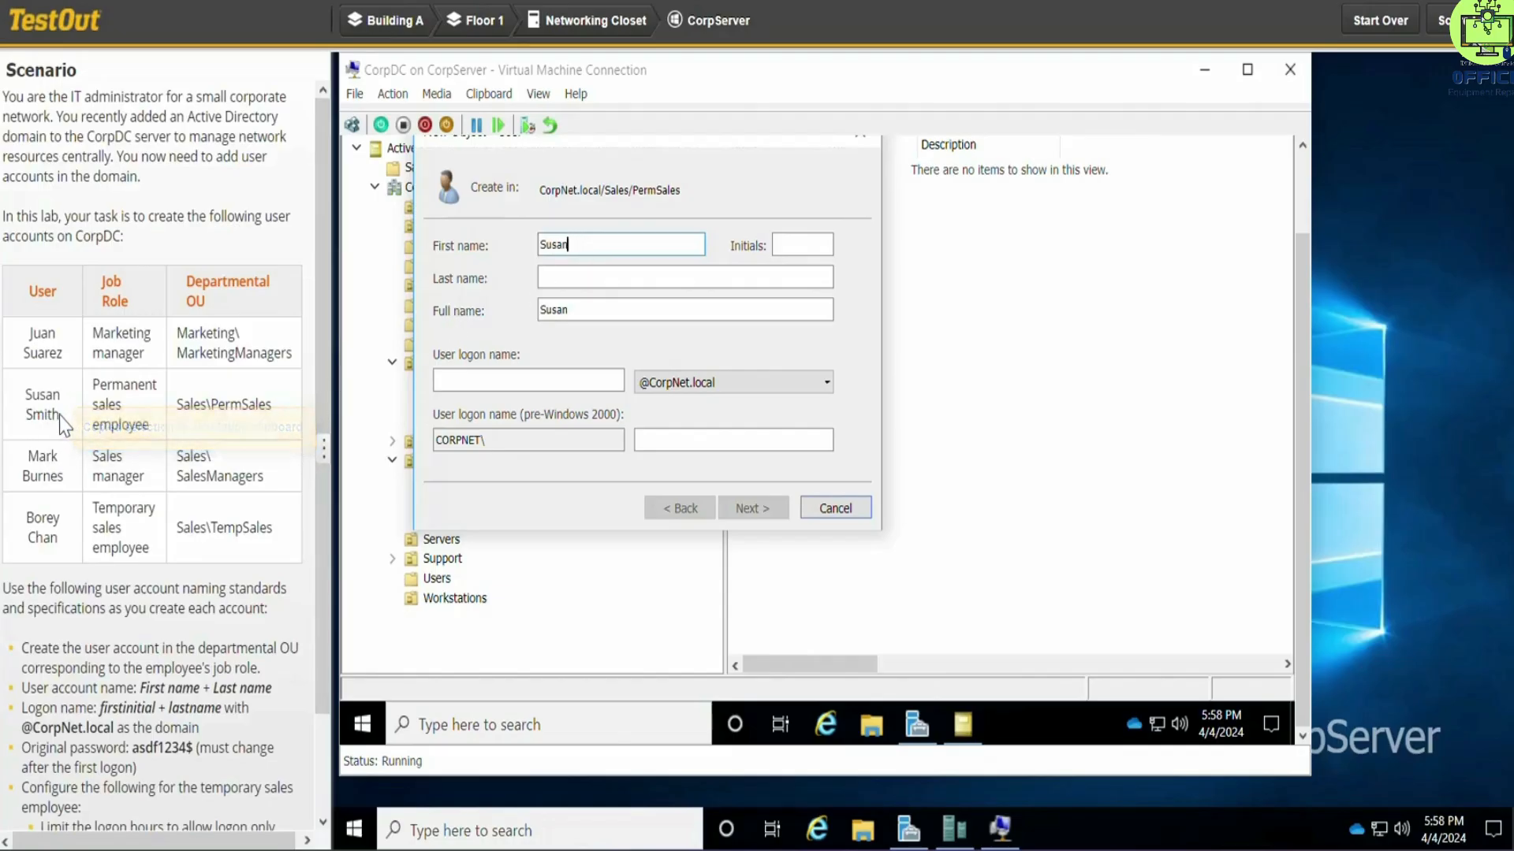
left_click_drag(61, 411, 22, 419)
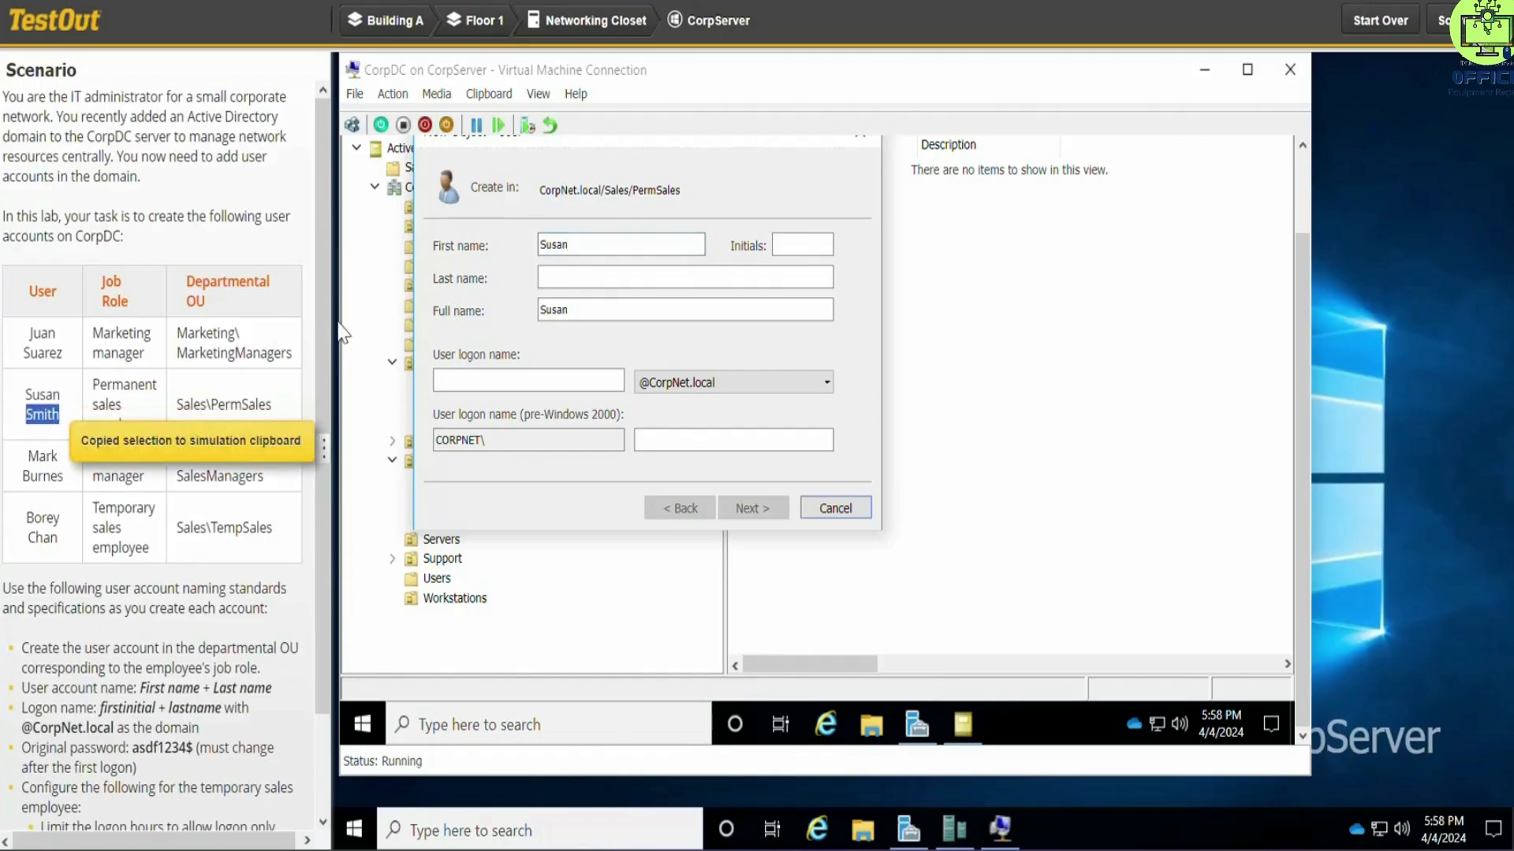
left_click(546, 278)
key("ctrl+v")
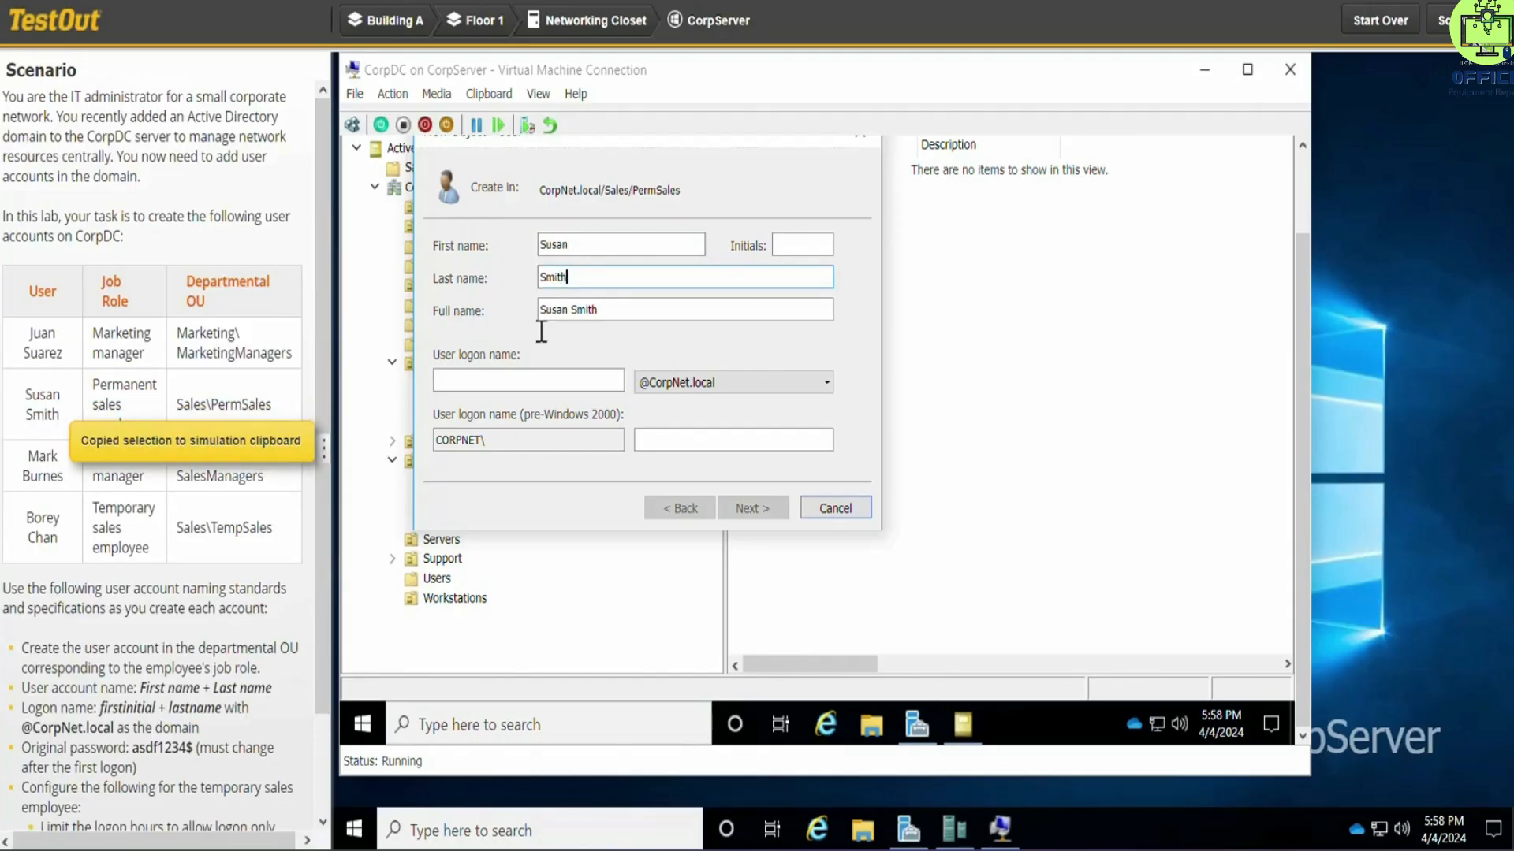
left_click(512, 390)
type("ssmith")
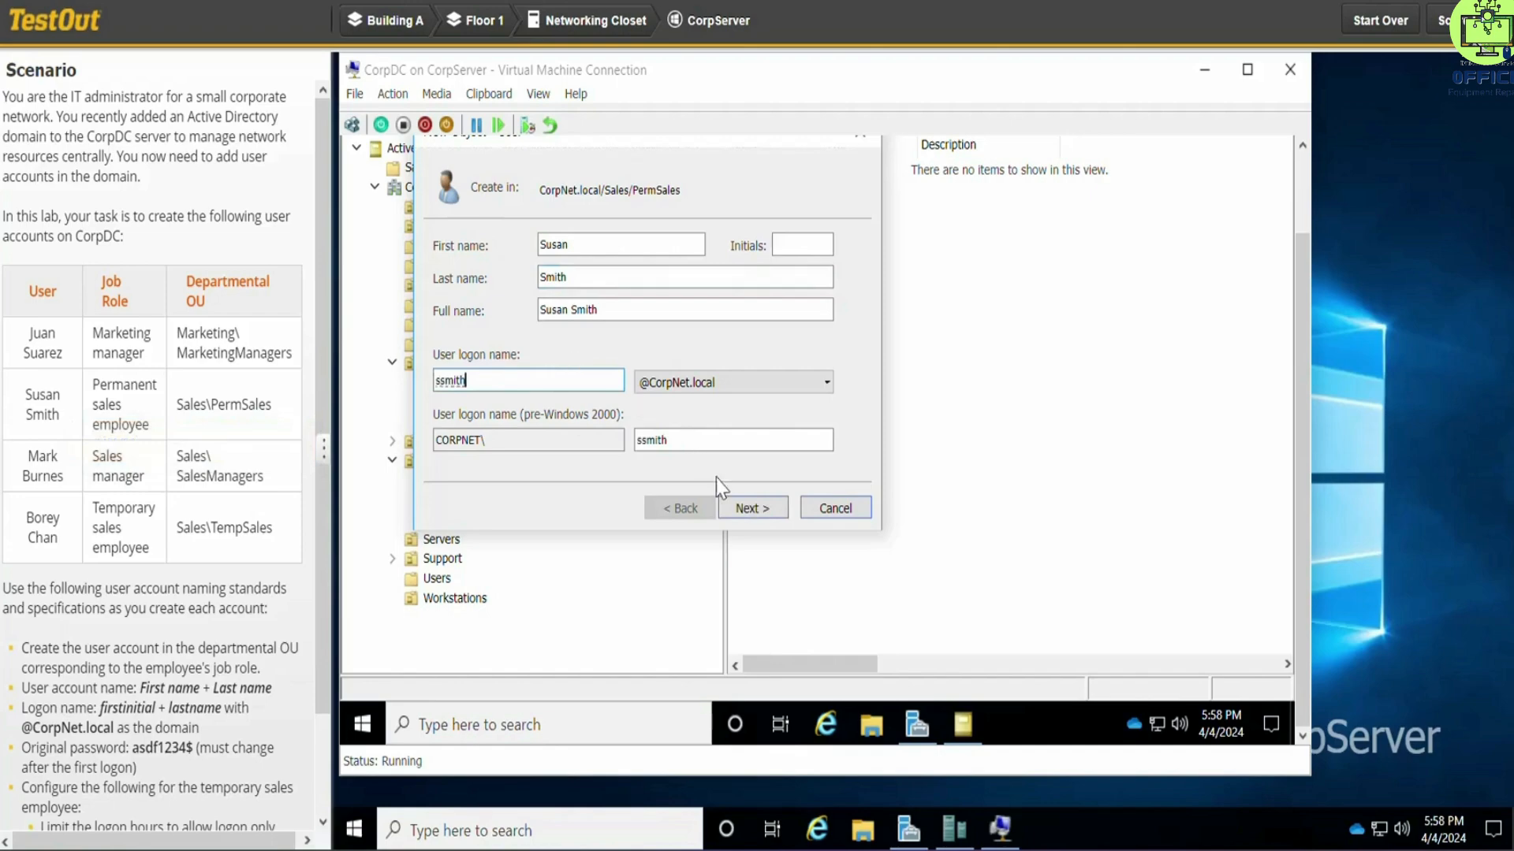
left_click(741, 506)
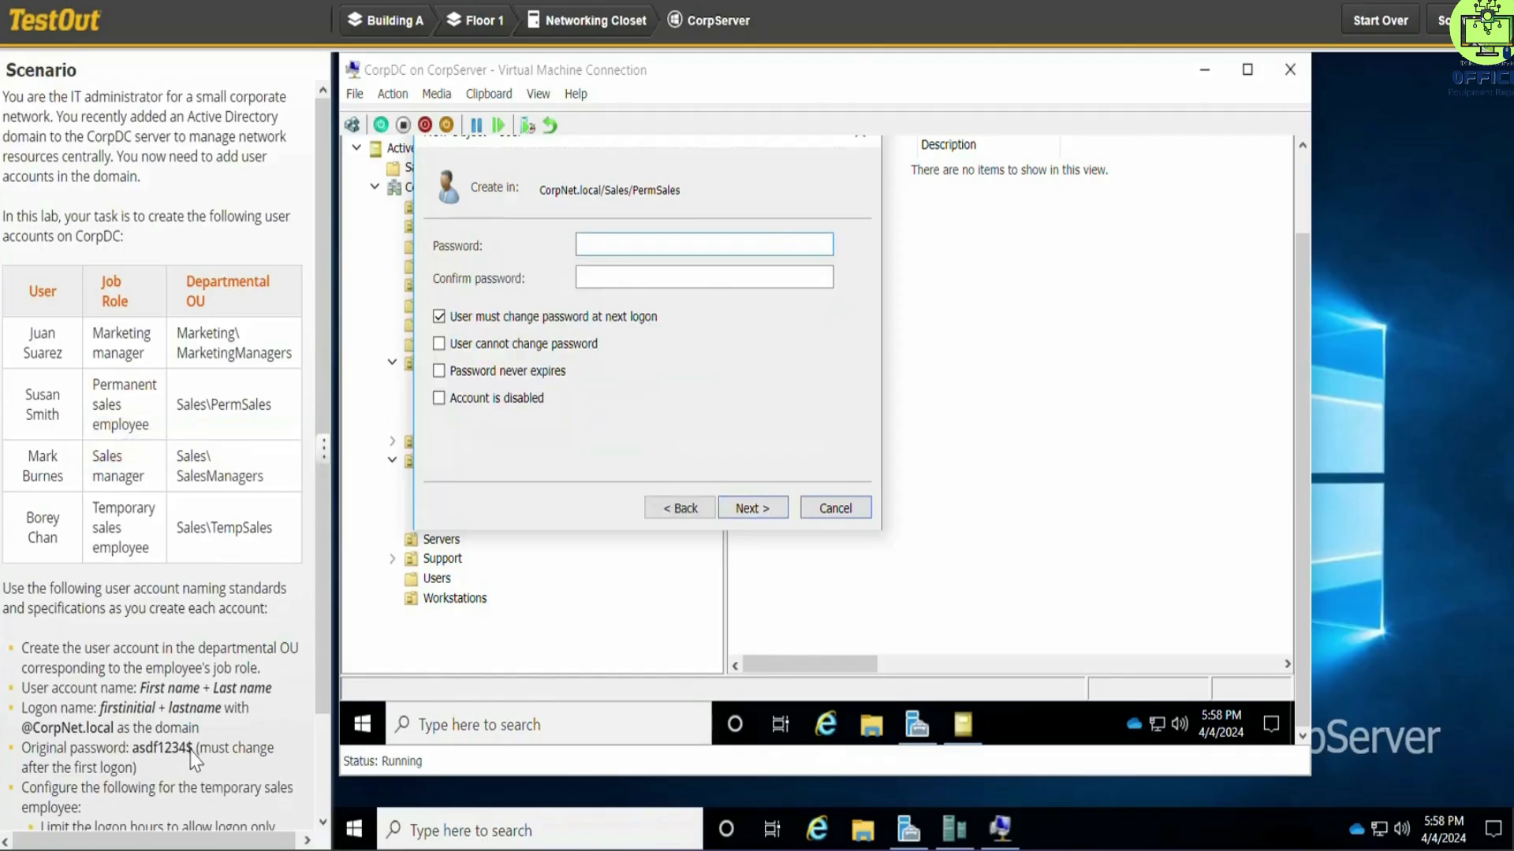
Step: Enter and confirm the scenario's original password for the permanent sales employee and finish creating the account
left_click_drag(190, 759, 141, 758)
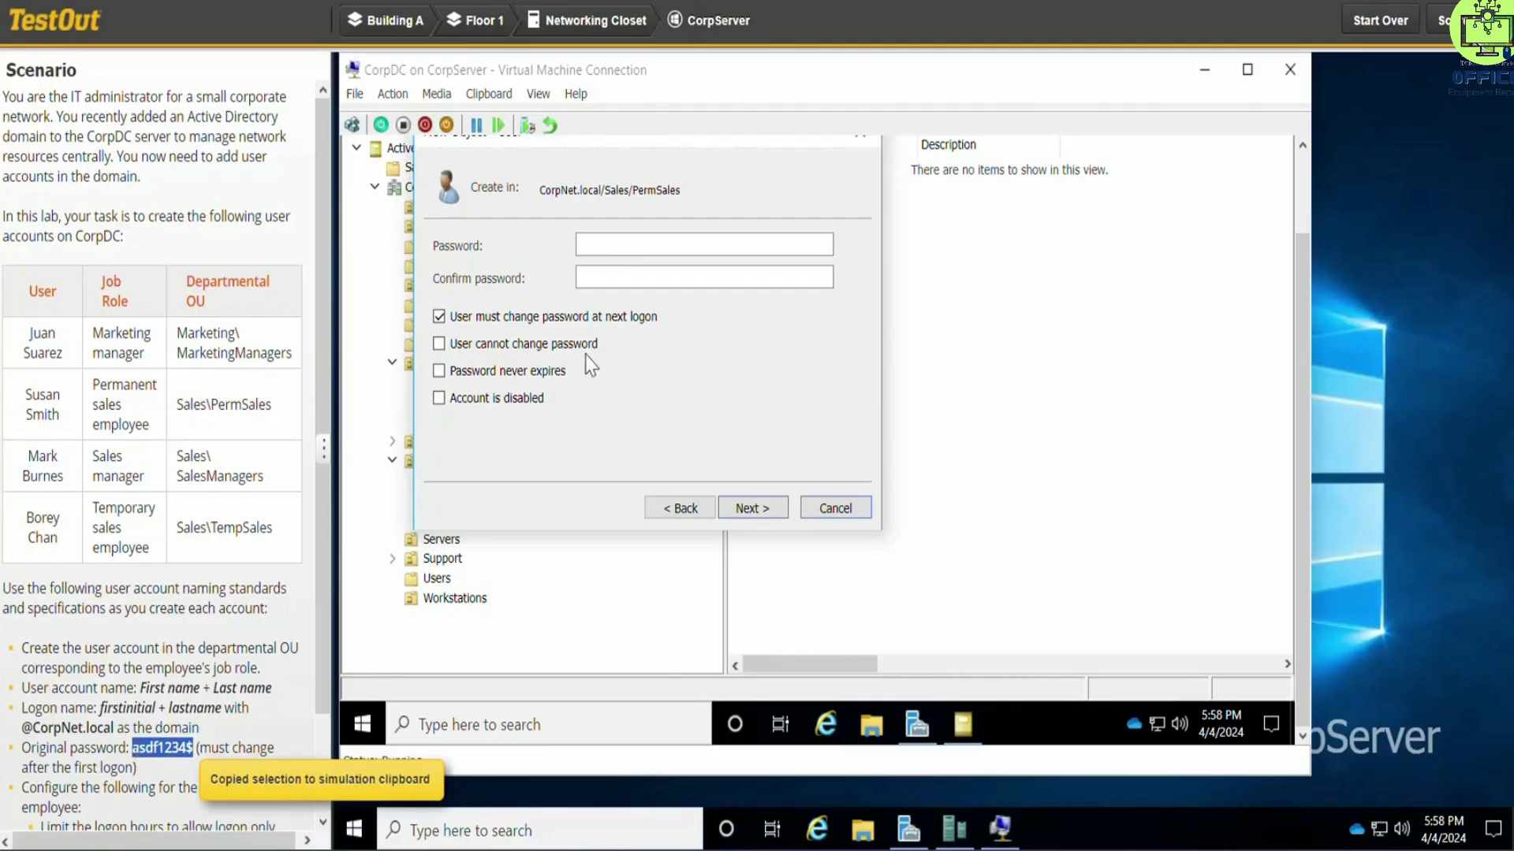
left_click(644, 251)
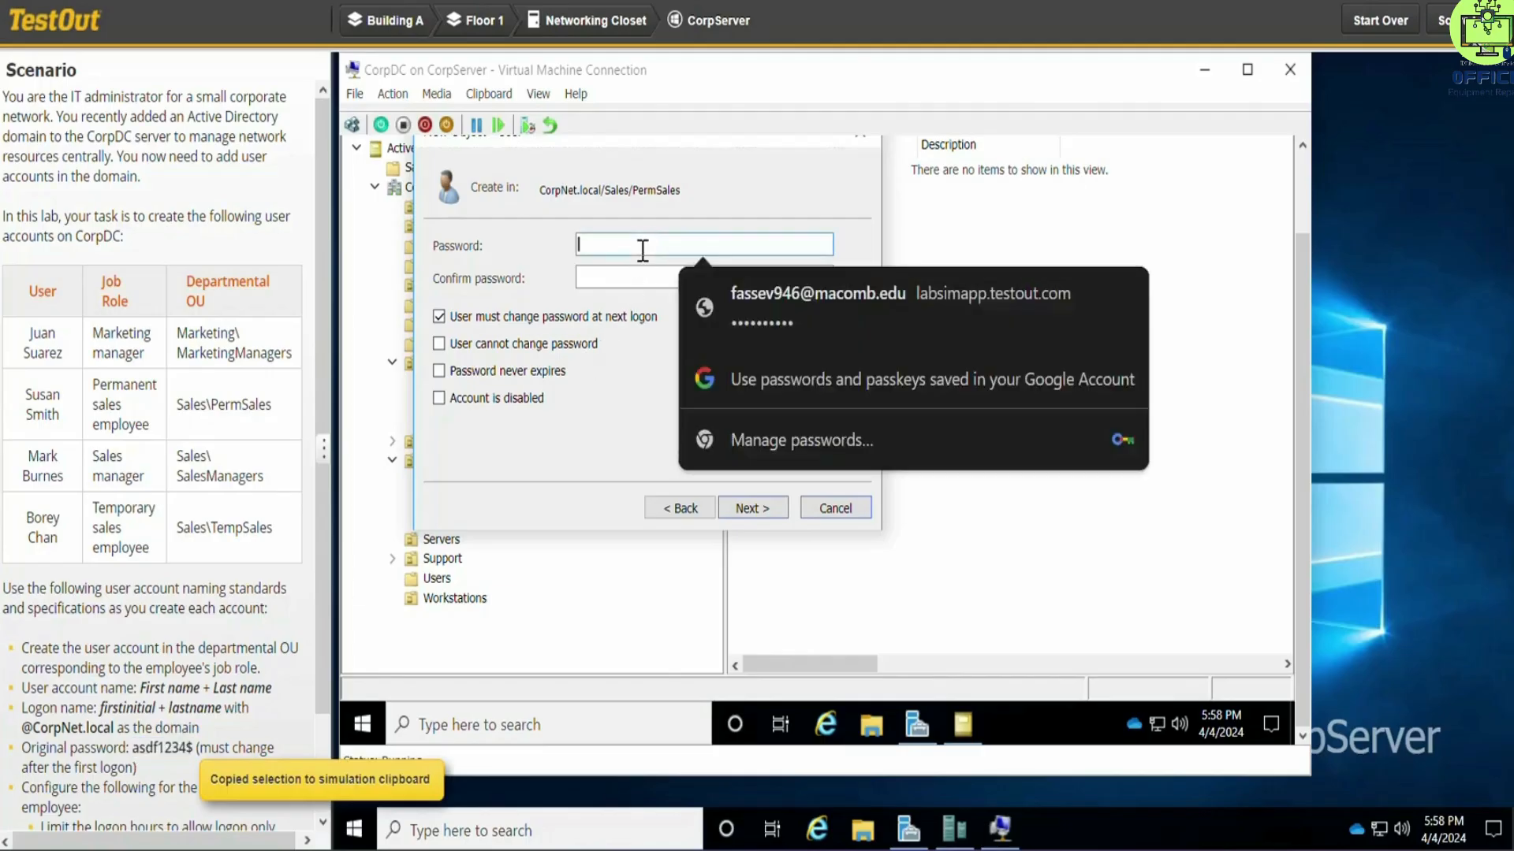
key("ctrl+v")
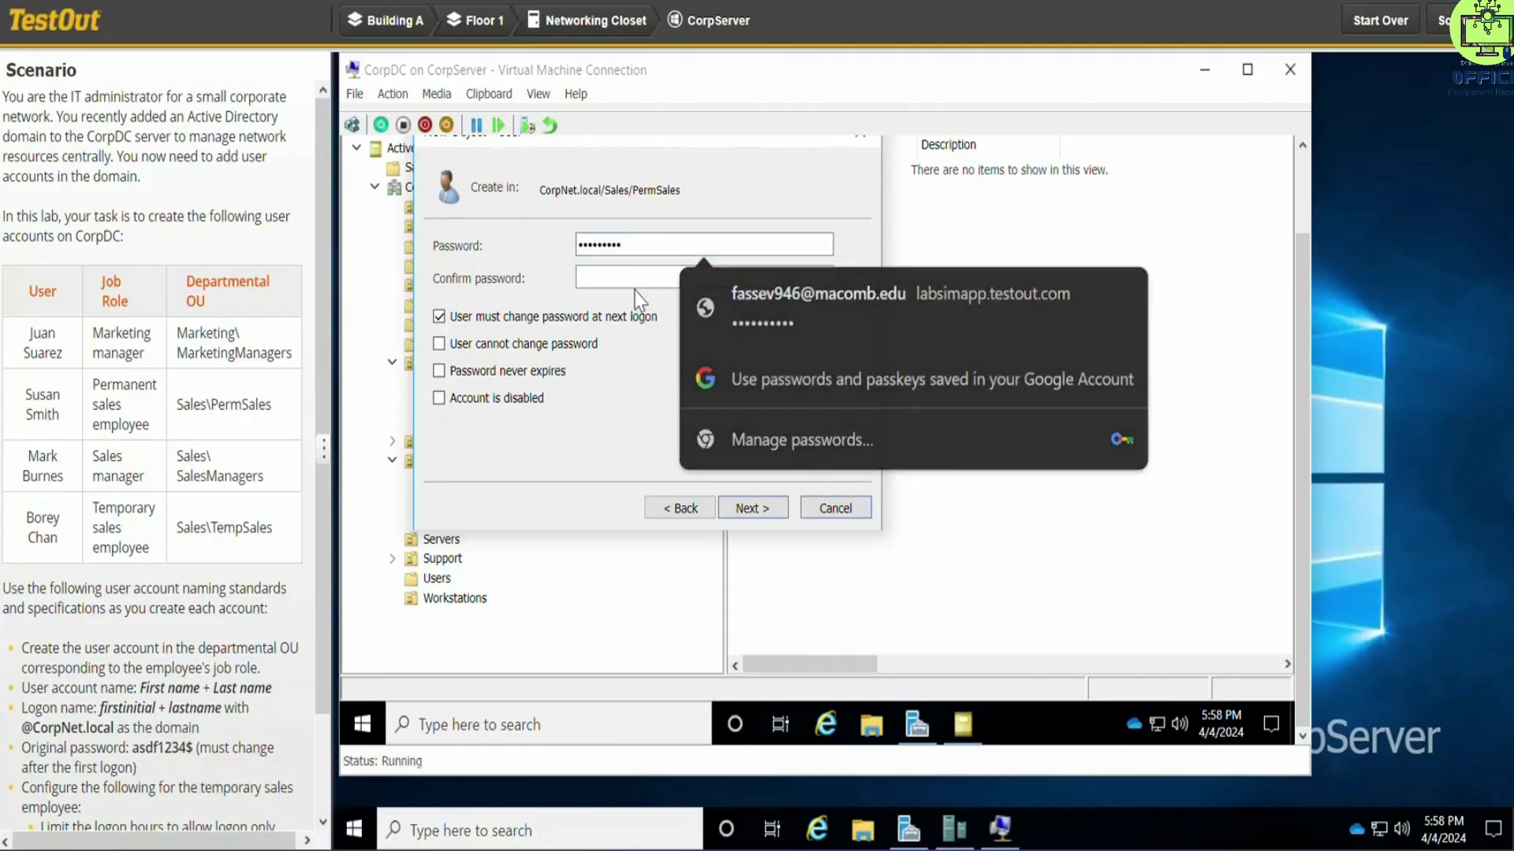
left_click(638, 282)
key("ctrl+v")
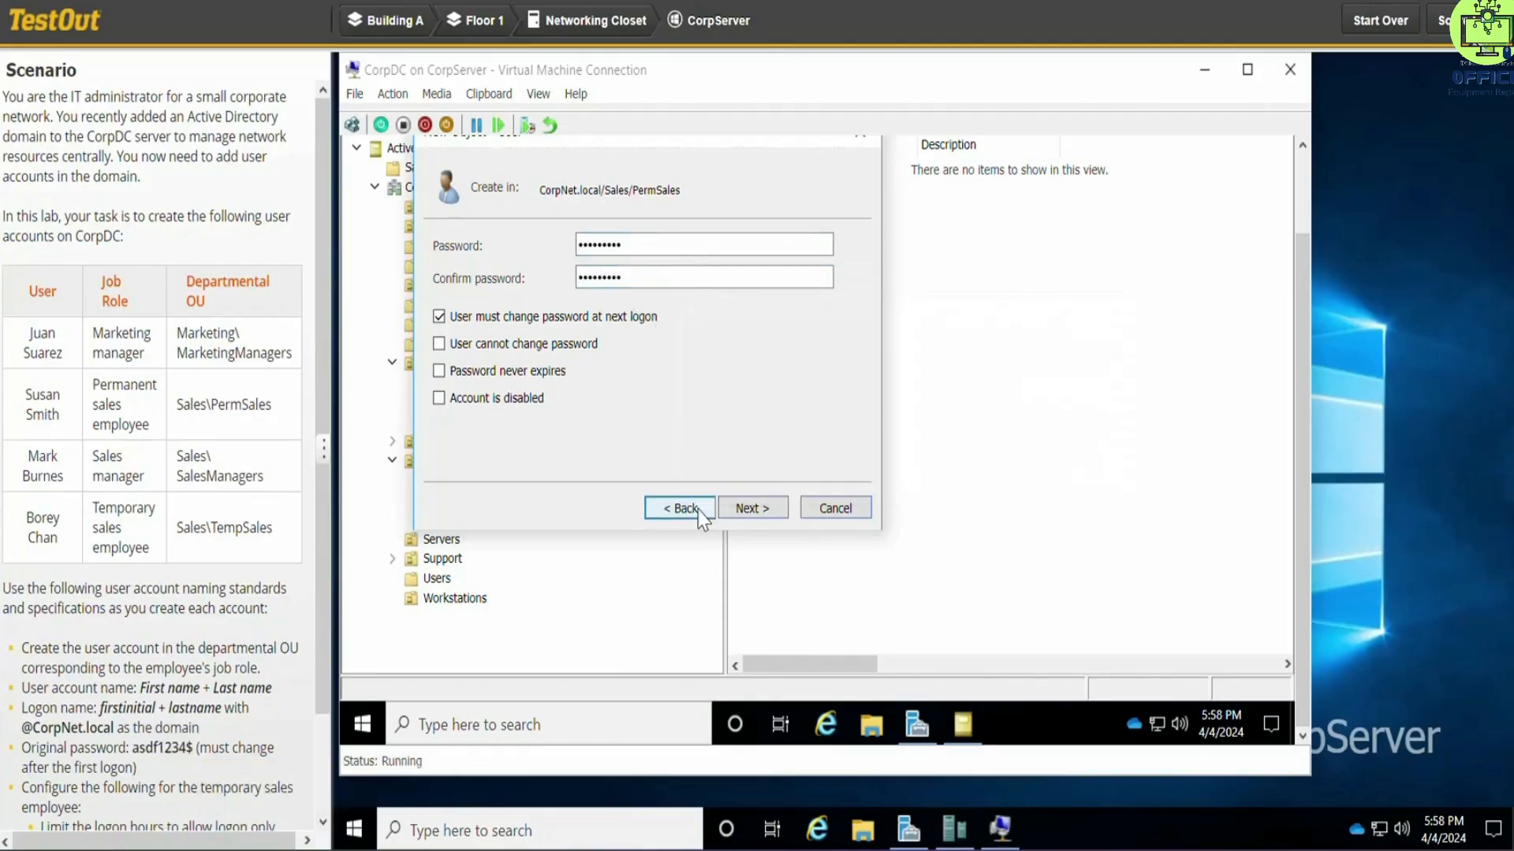
left_click(726, 508)
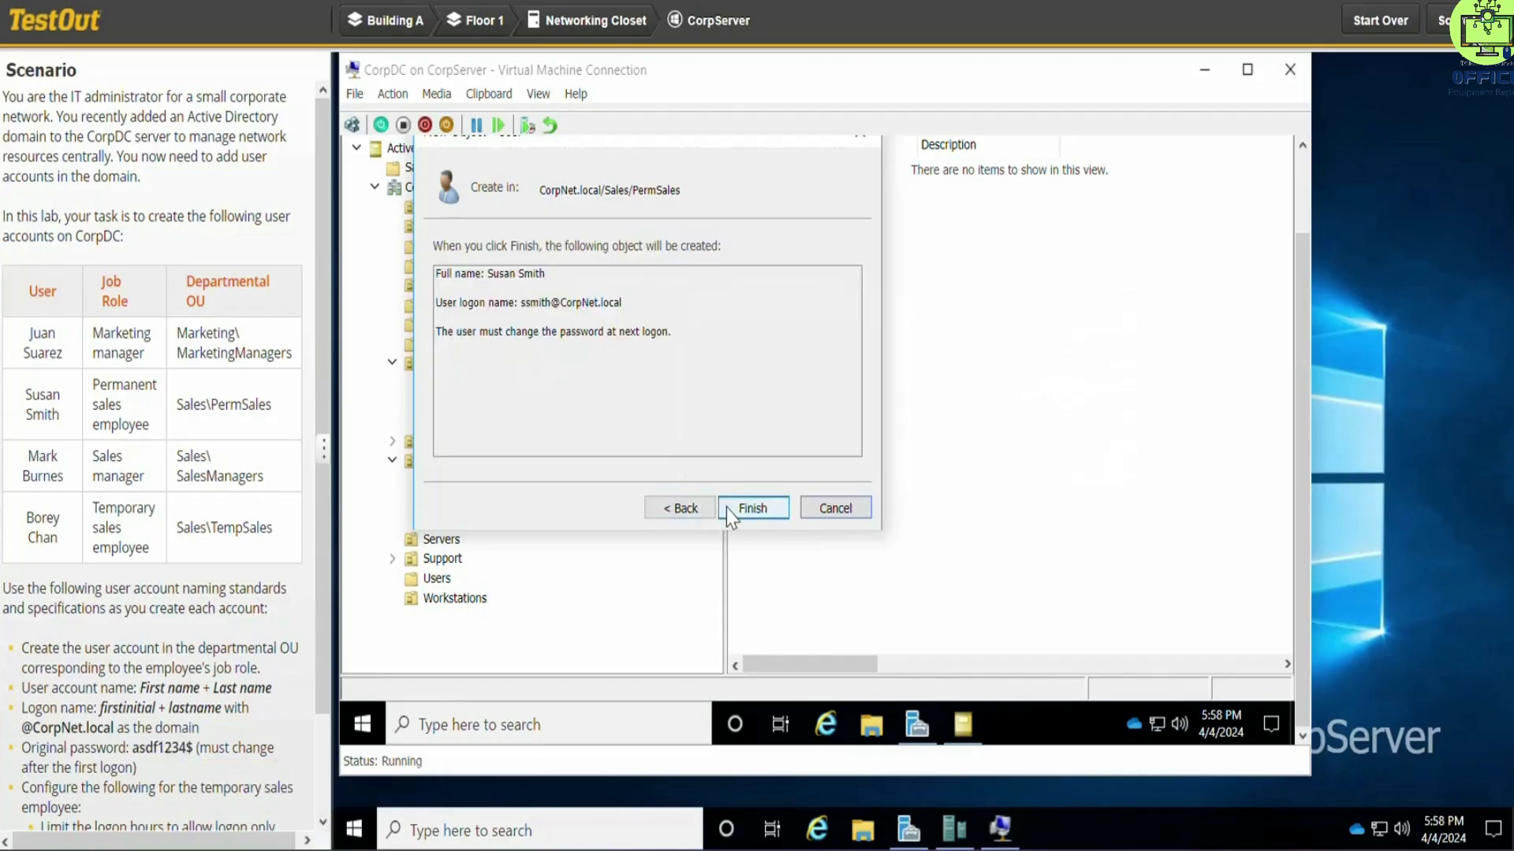
left_click(726, 508)
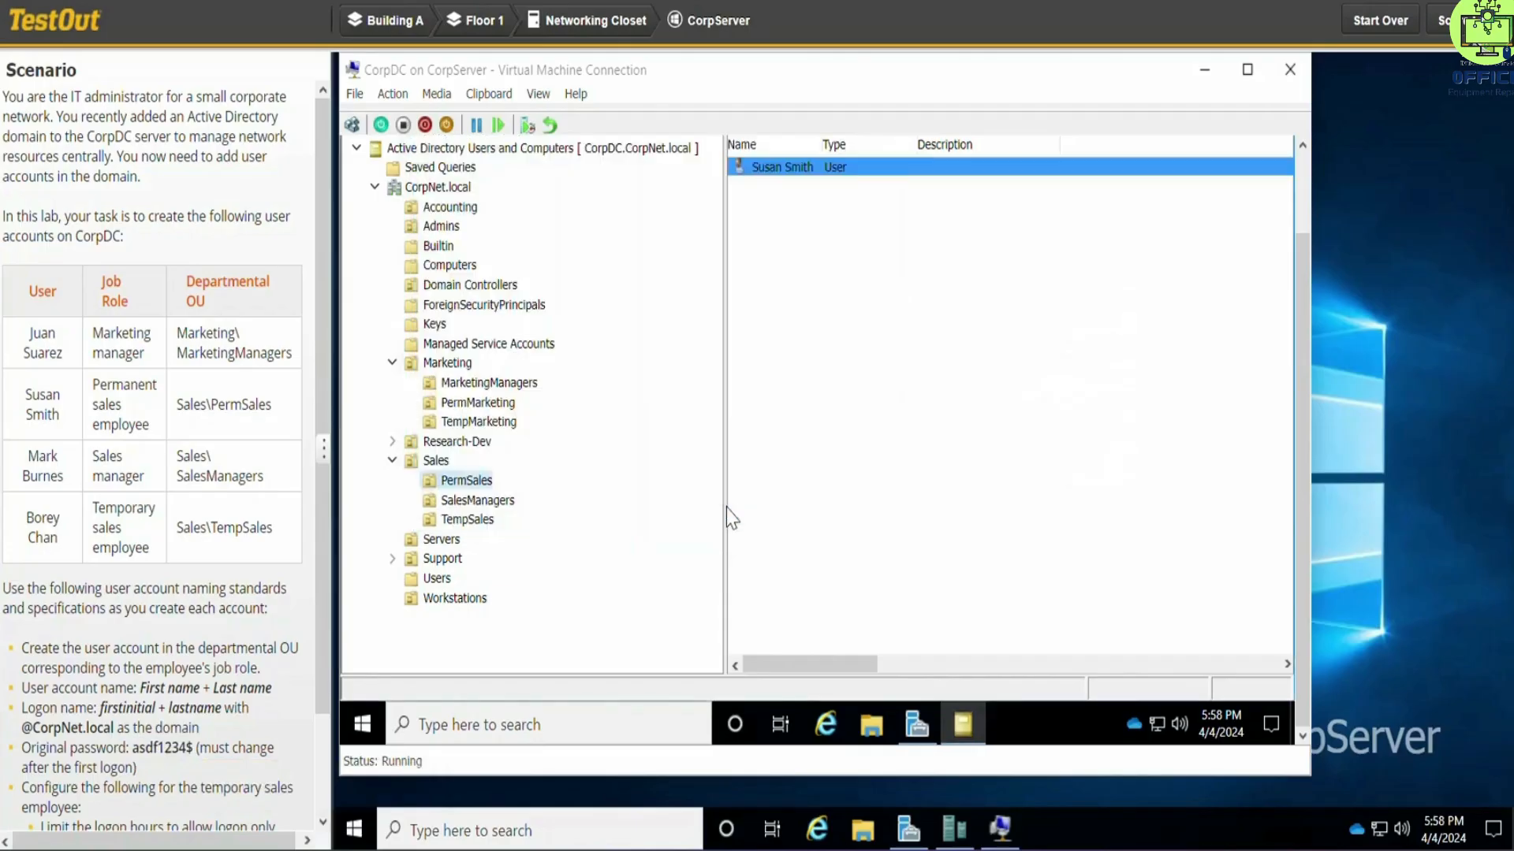
Step: Open a new user form in the Sales\SalesManagers OU
right_click(480, 505)
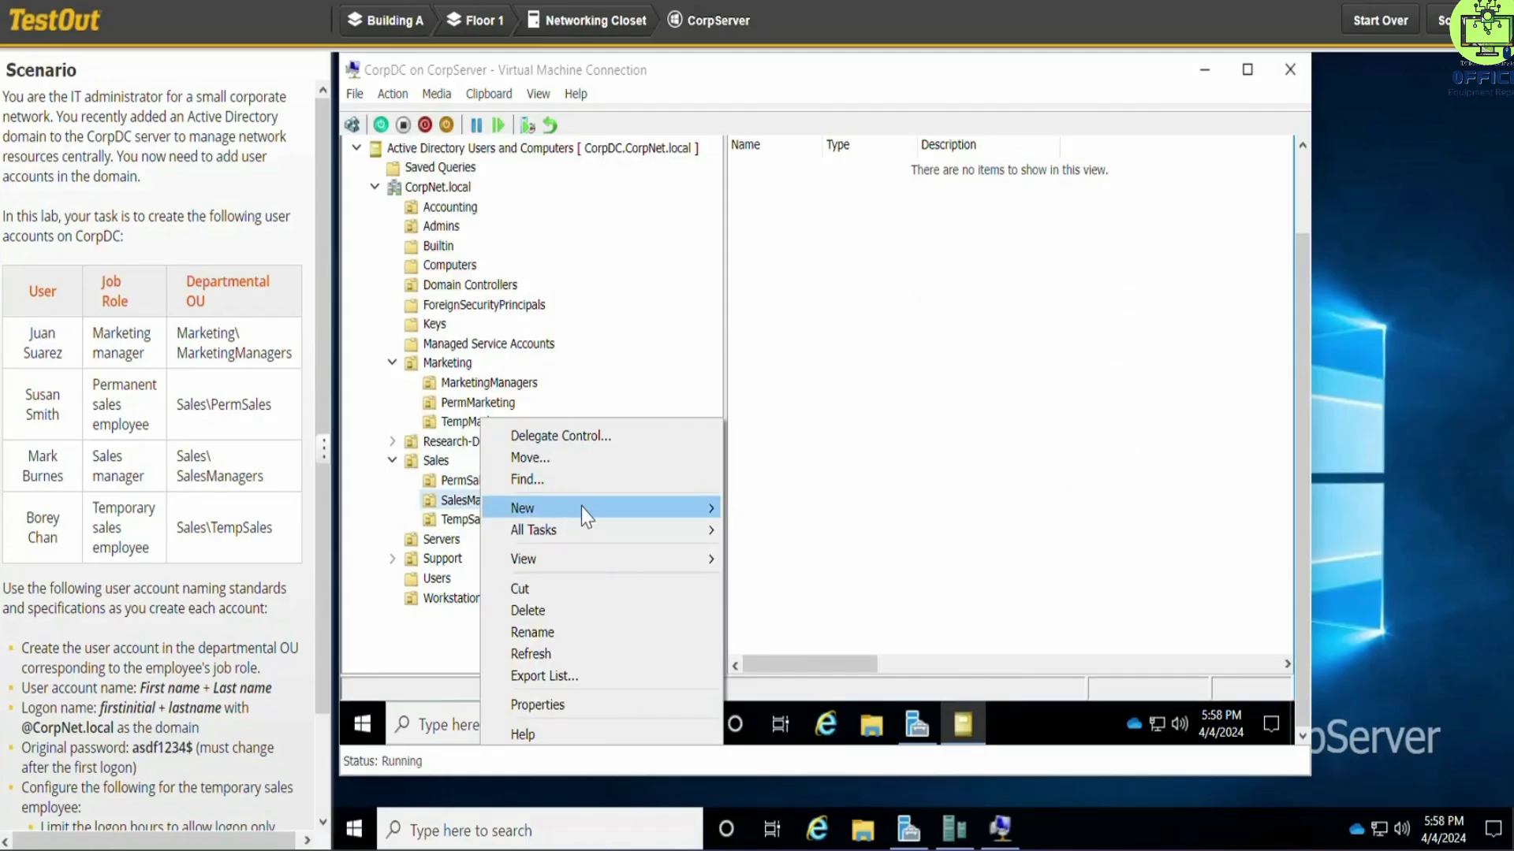
mouse_move(604, 508)
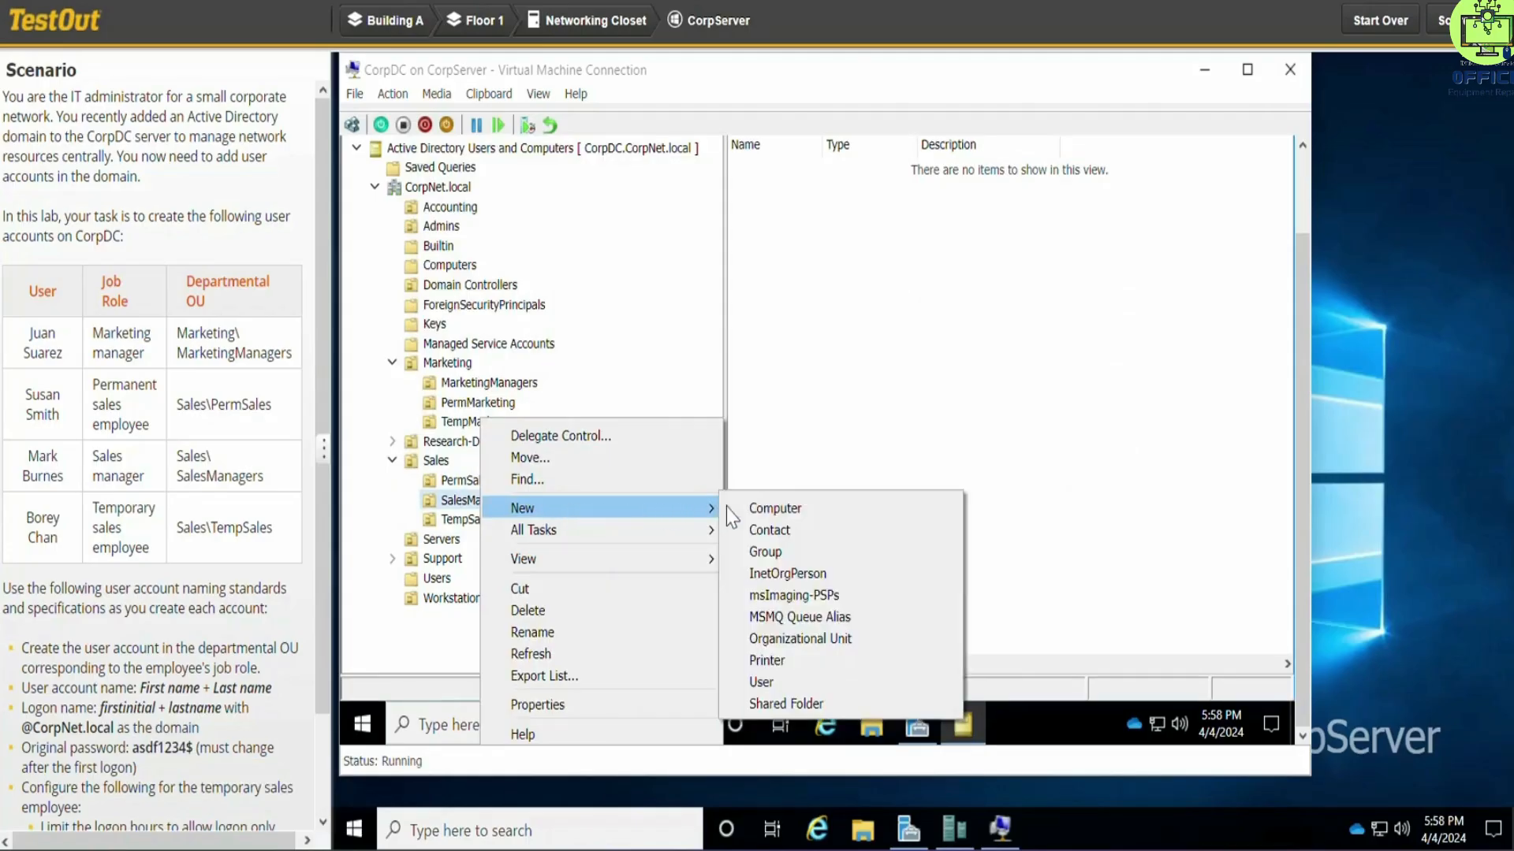
left_click(784, 692)
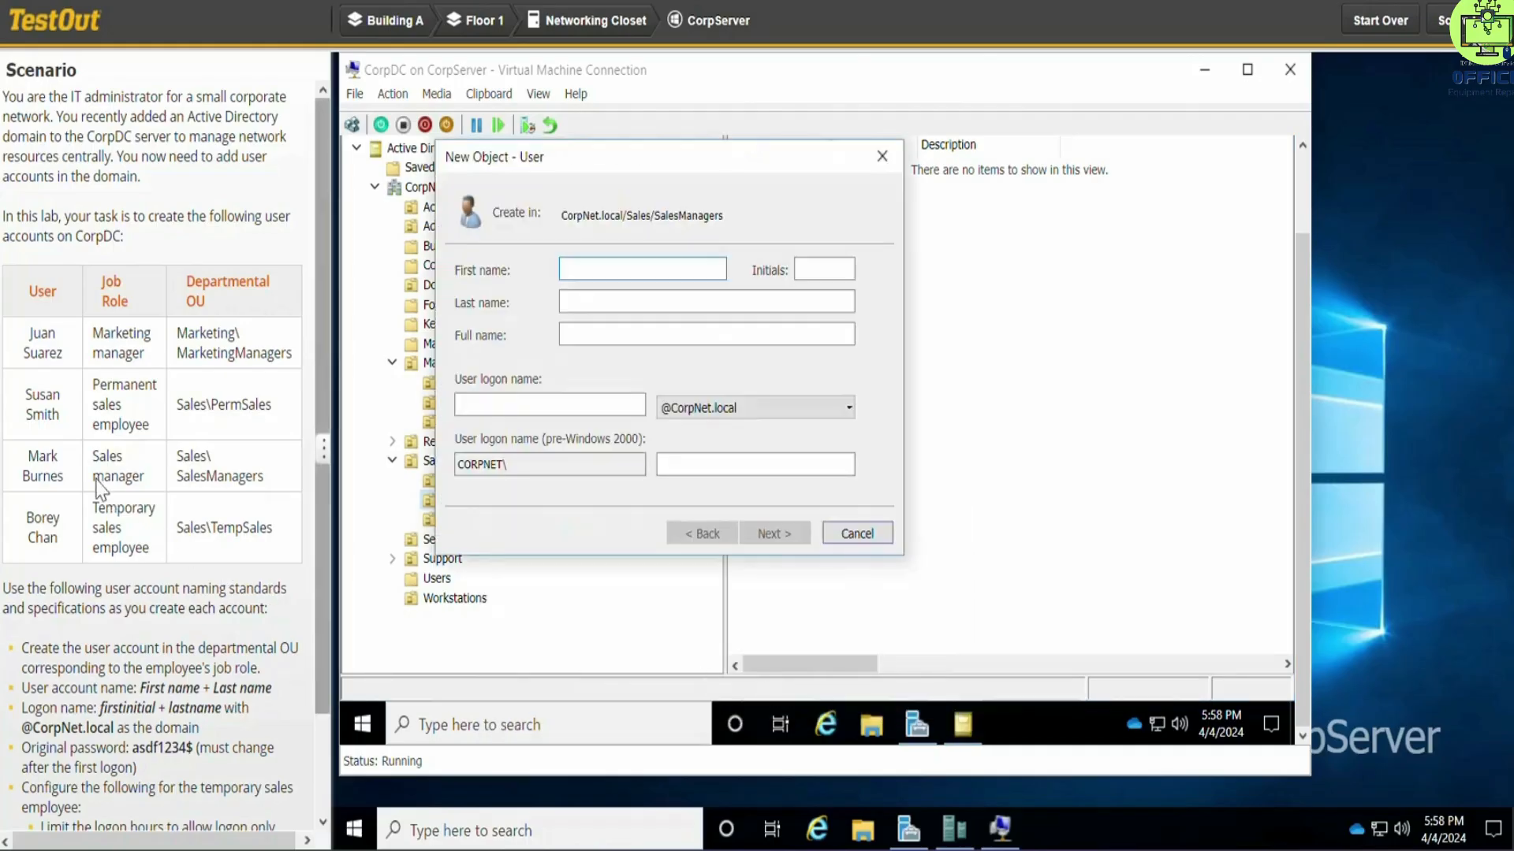
Step: Fill in the sales manager's first name and last name from the scenario table
double_click(56, 459)
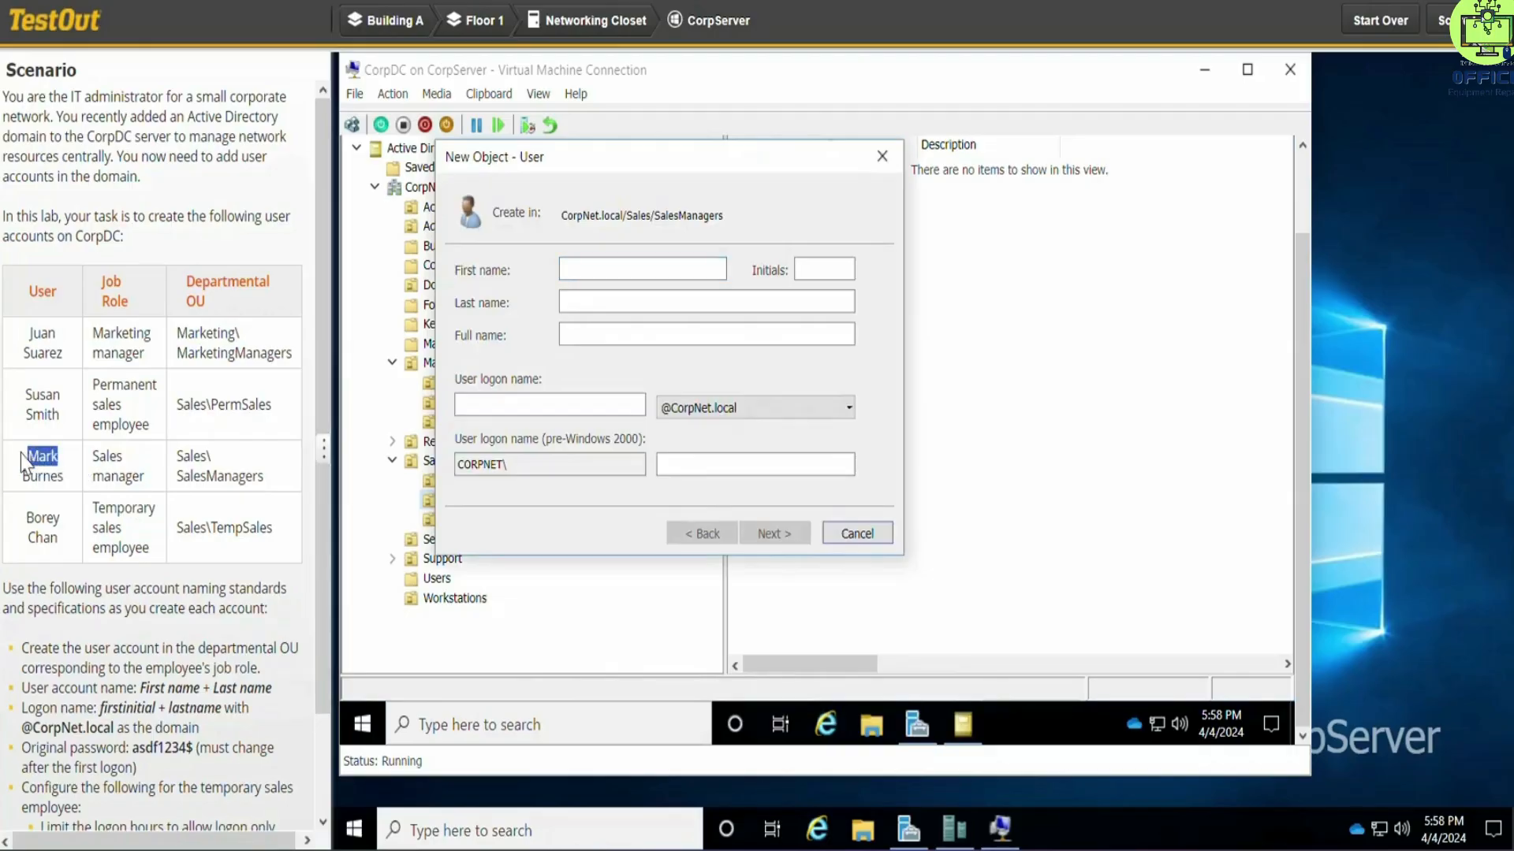
key("ctrl+c")
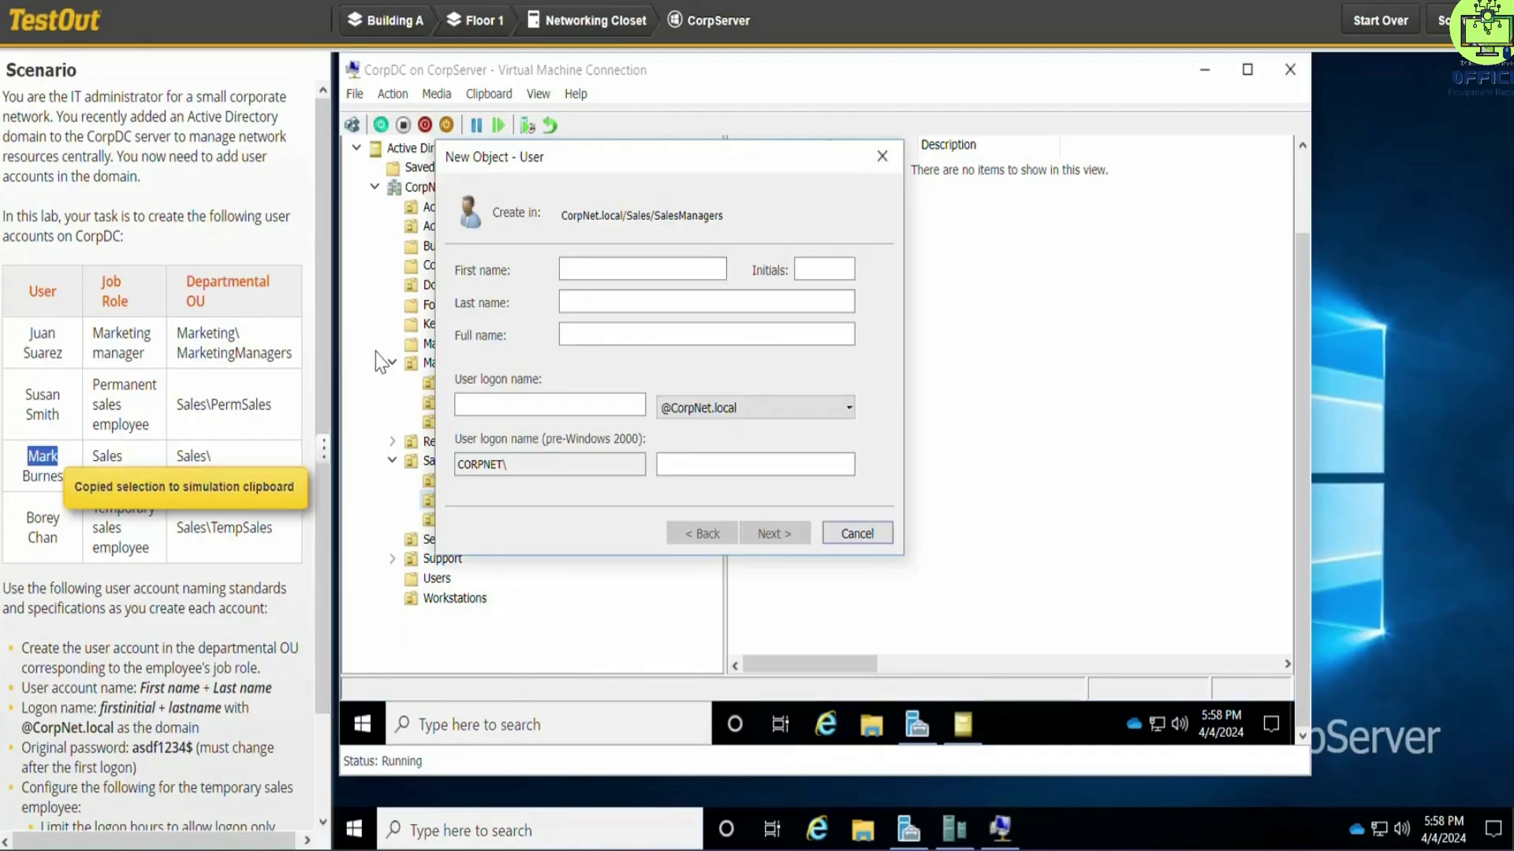
left_click(586, 270)
key("ctrl+v")
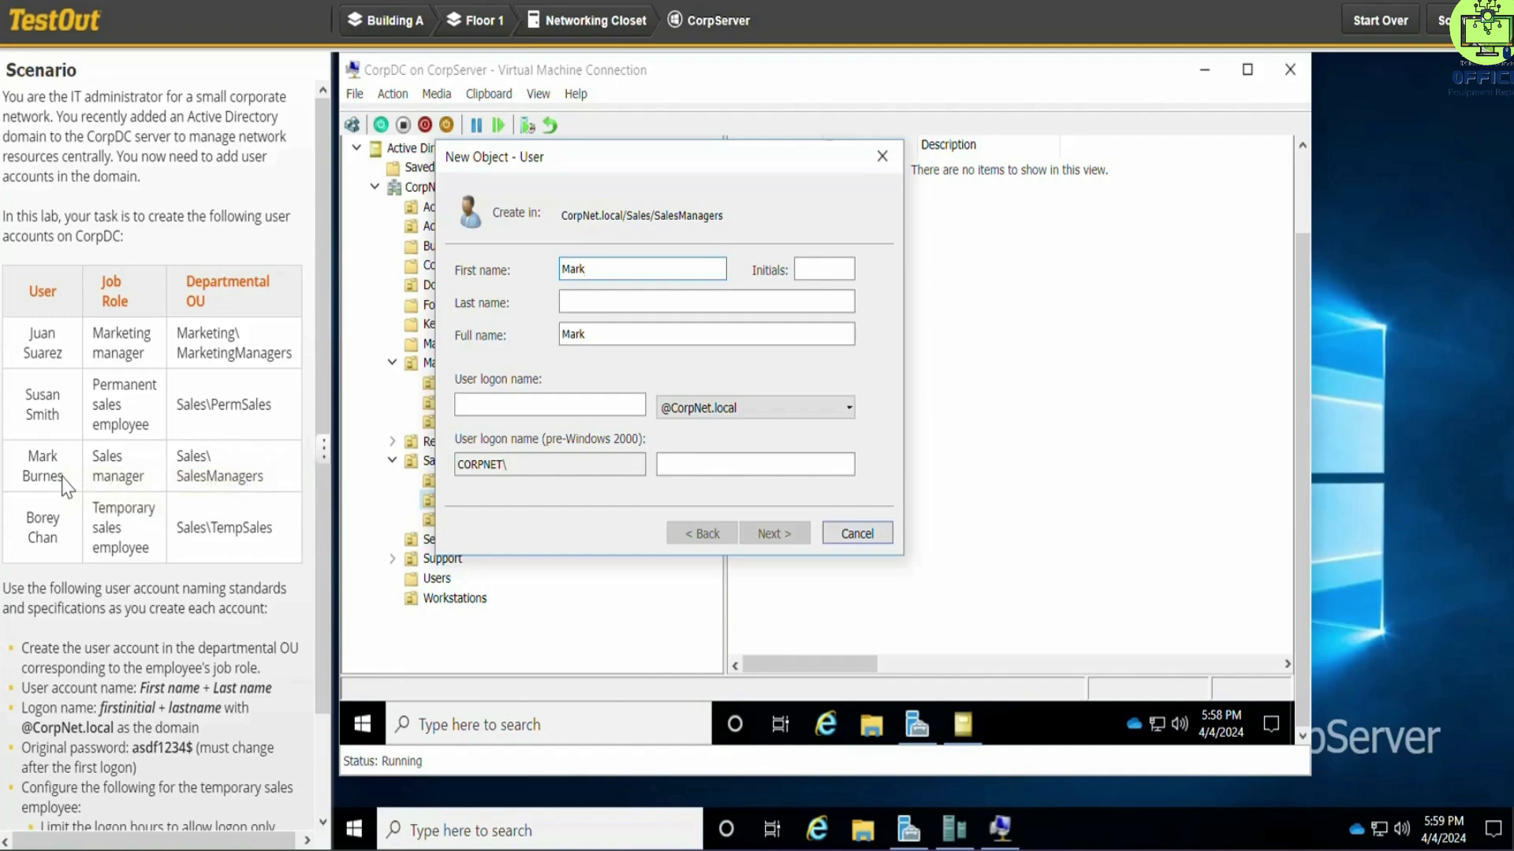
left_click_drag(62, 475, 22, 479)
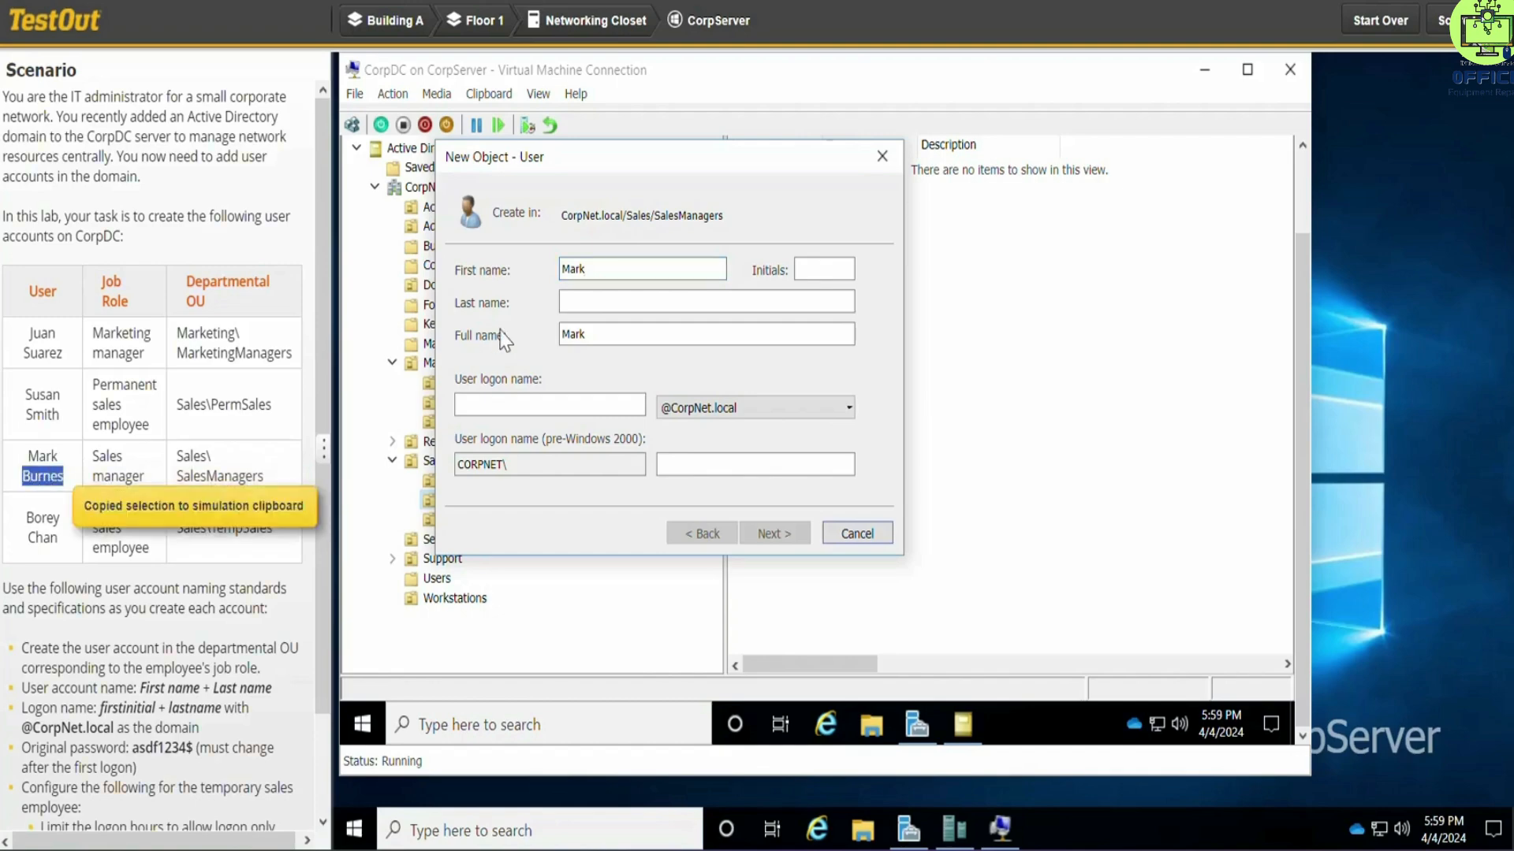
left_click(597, 300)
key("ctrl+v")
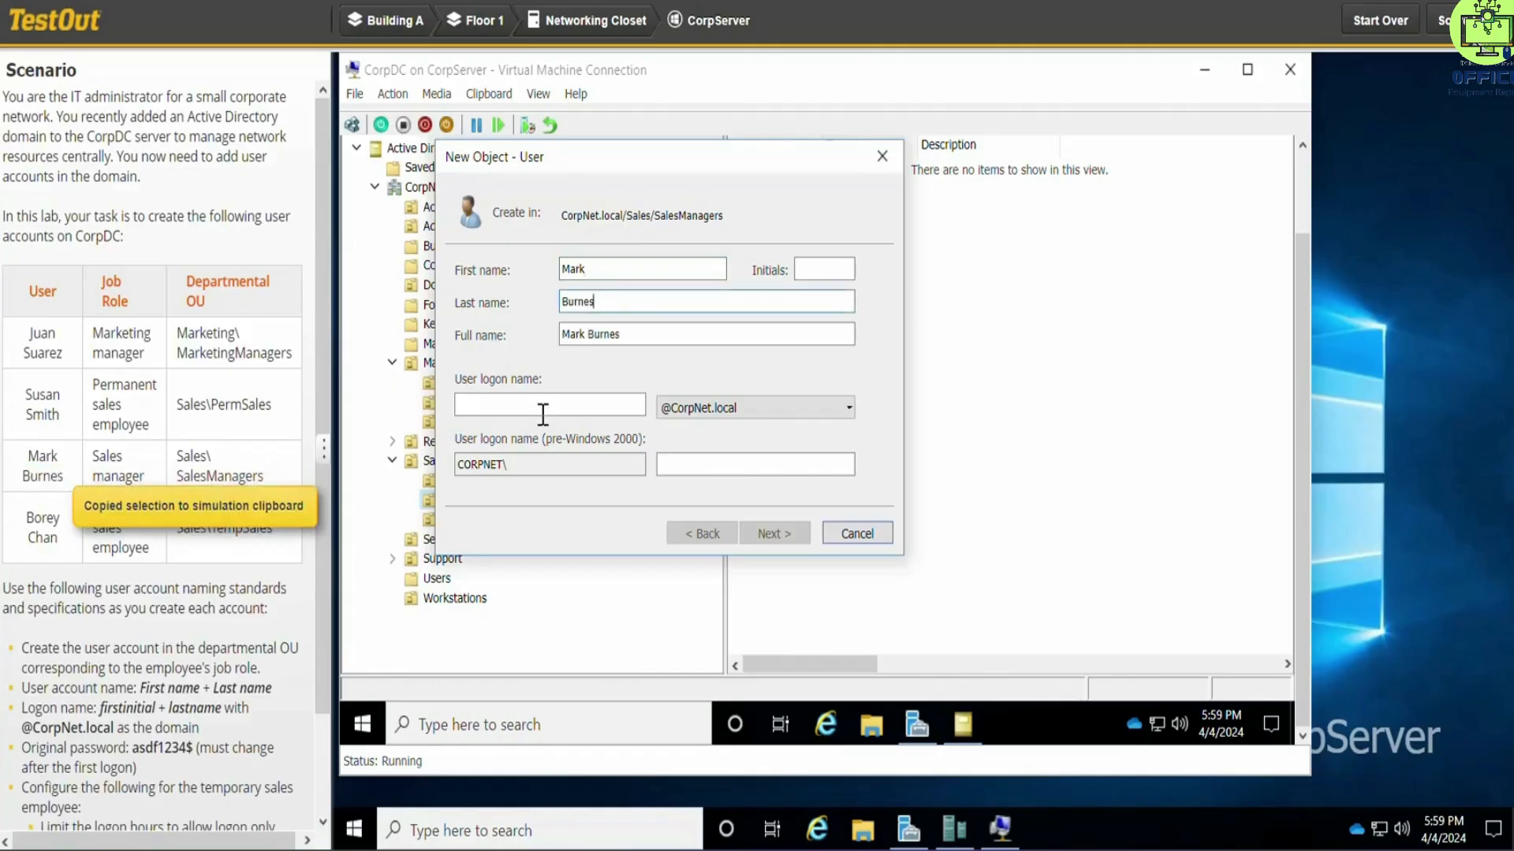
left_click(552, 405)
type("mburnes")
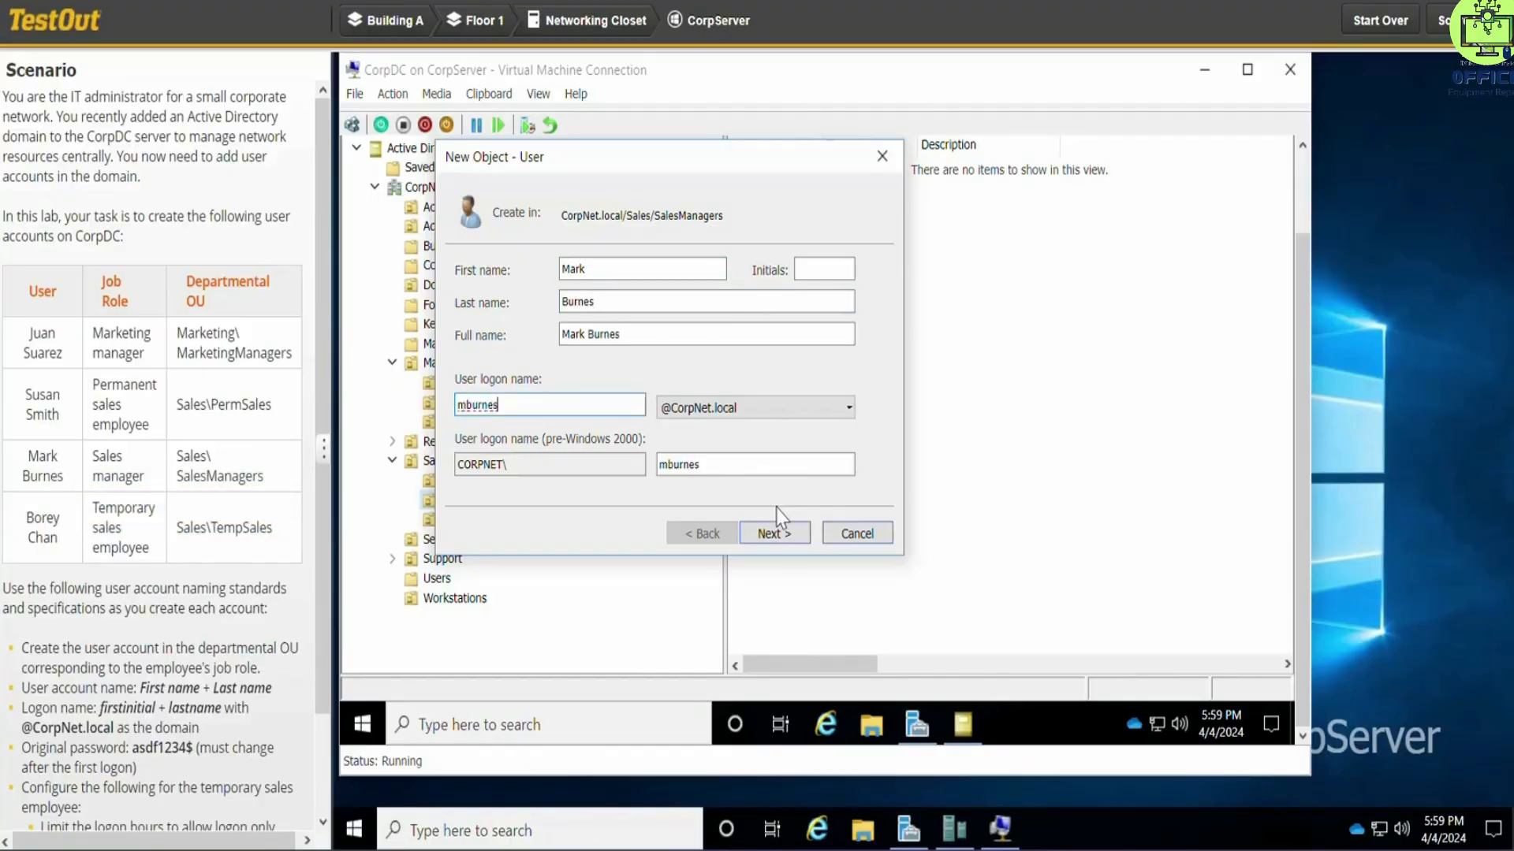
left_click(779, 529)
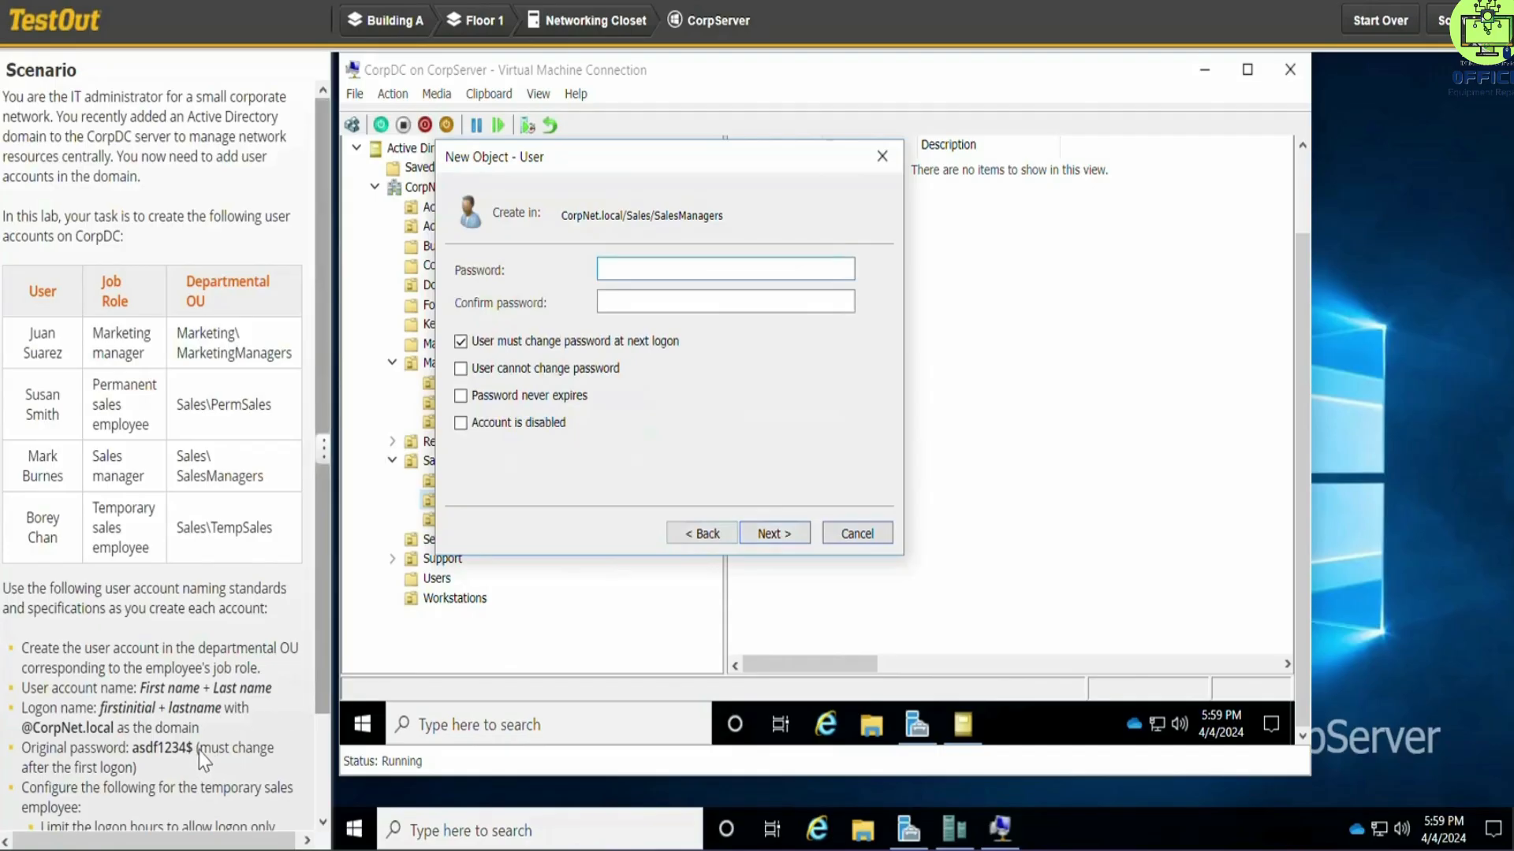
Step: Enter and confirm the scenario's original password for the sales manager and finish creating the account
left_click_drag(196, 749, 139, 754)
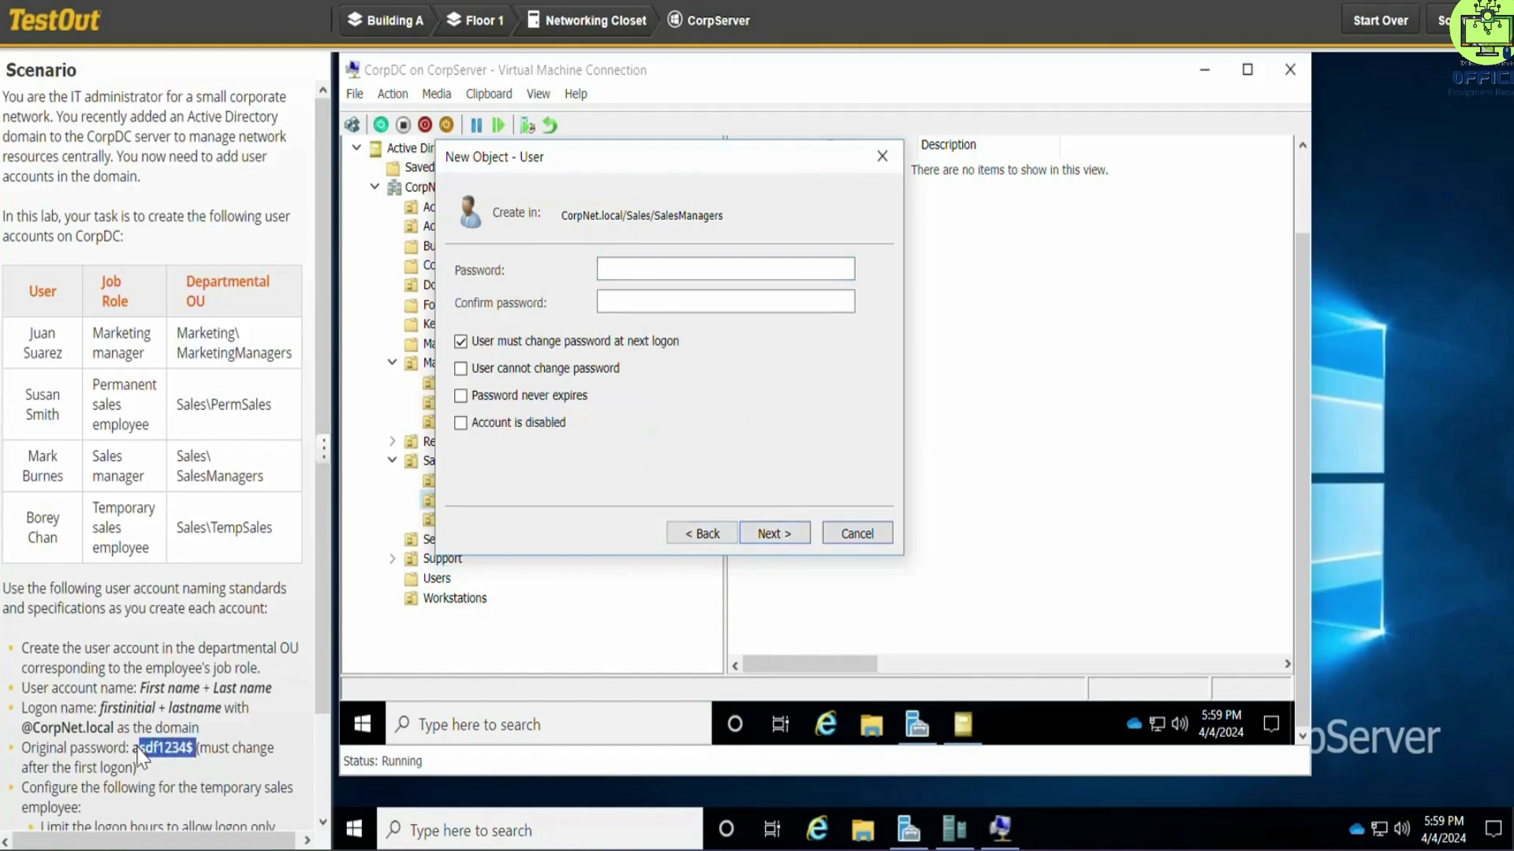
left_click_drag(135, 748, 132, 752)
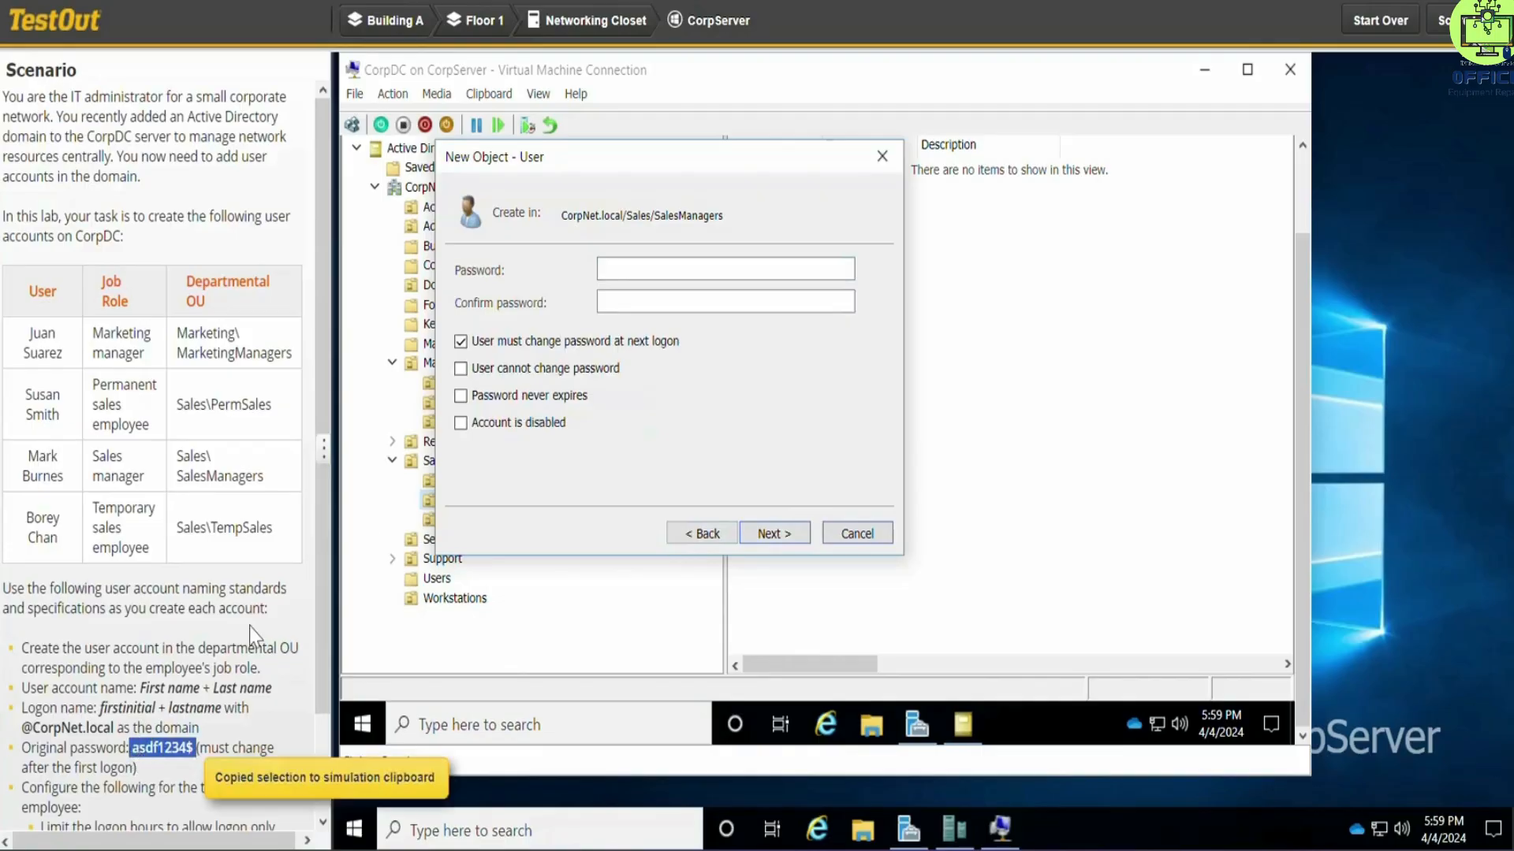
left_click(635, 275)
key("ctrl+v")
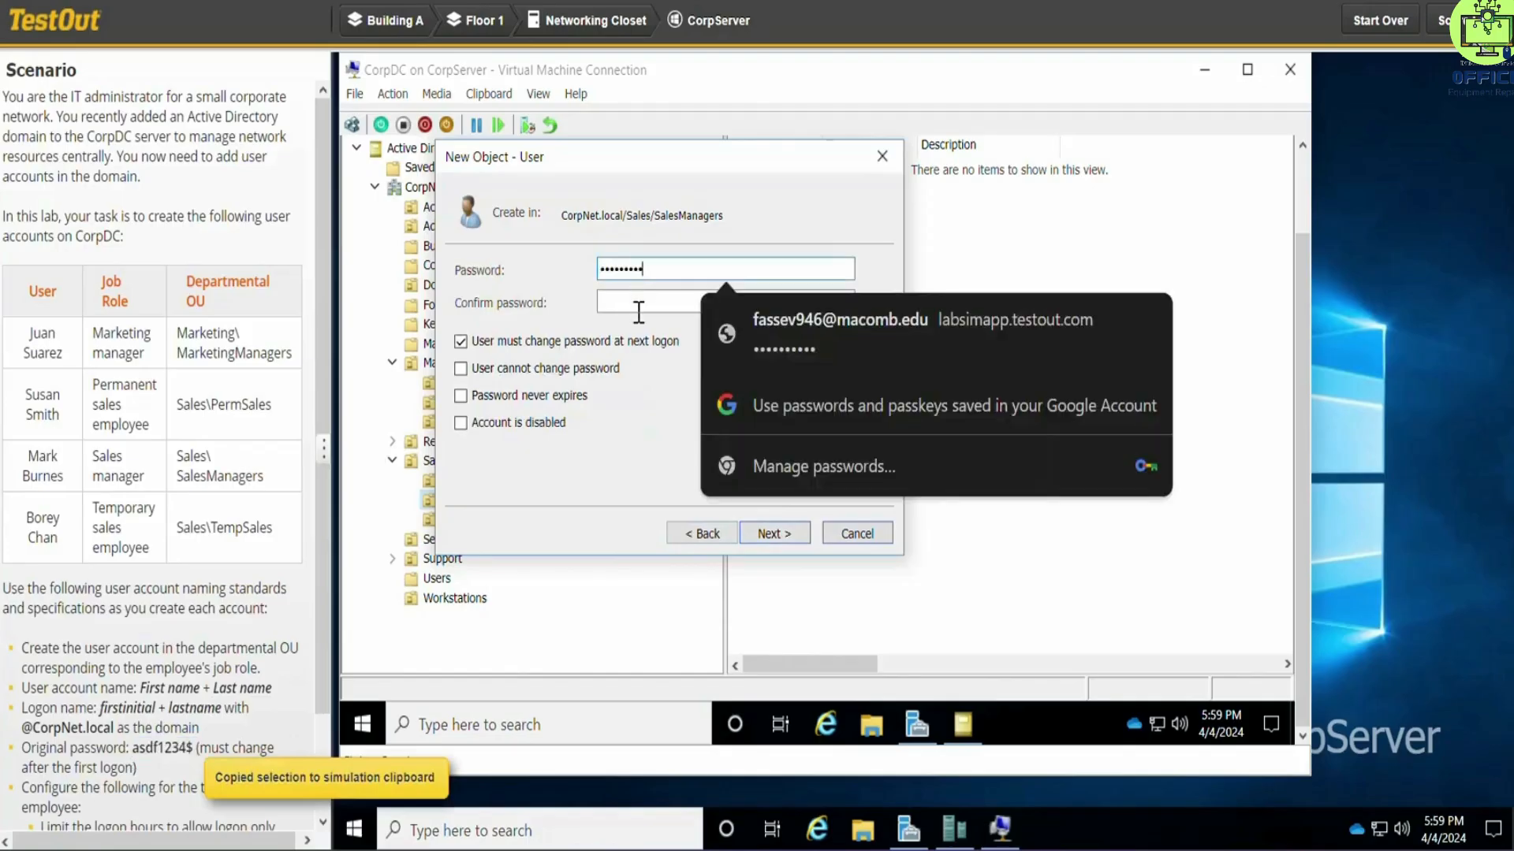
left_click(643, 308)
key("ctrl+v")
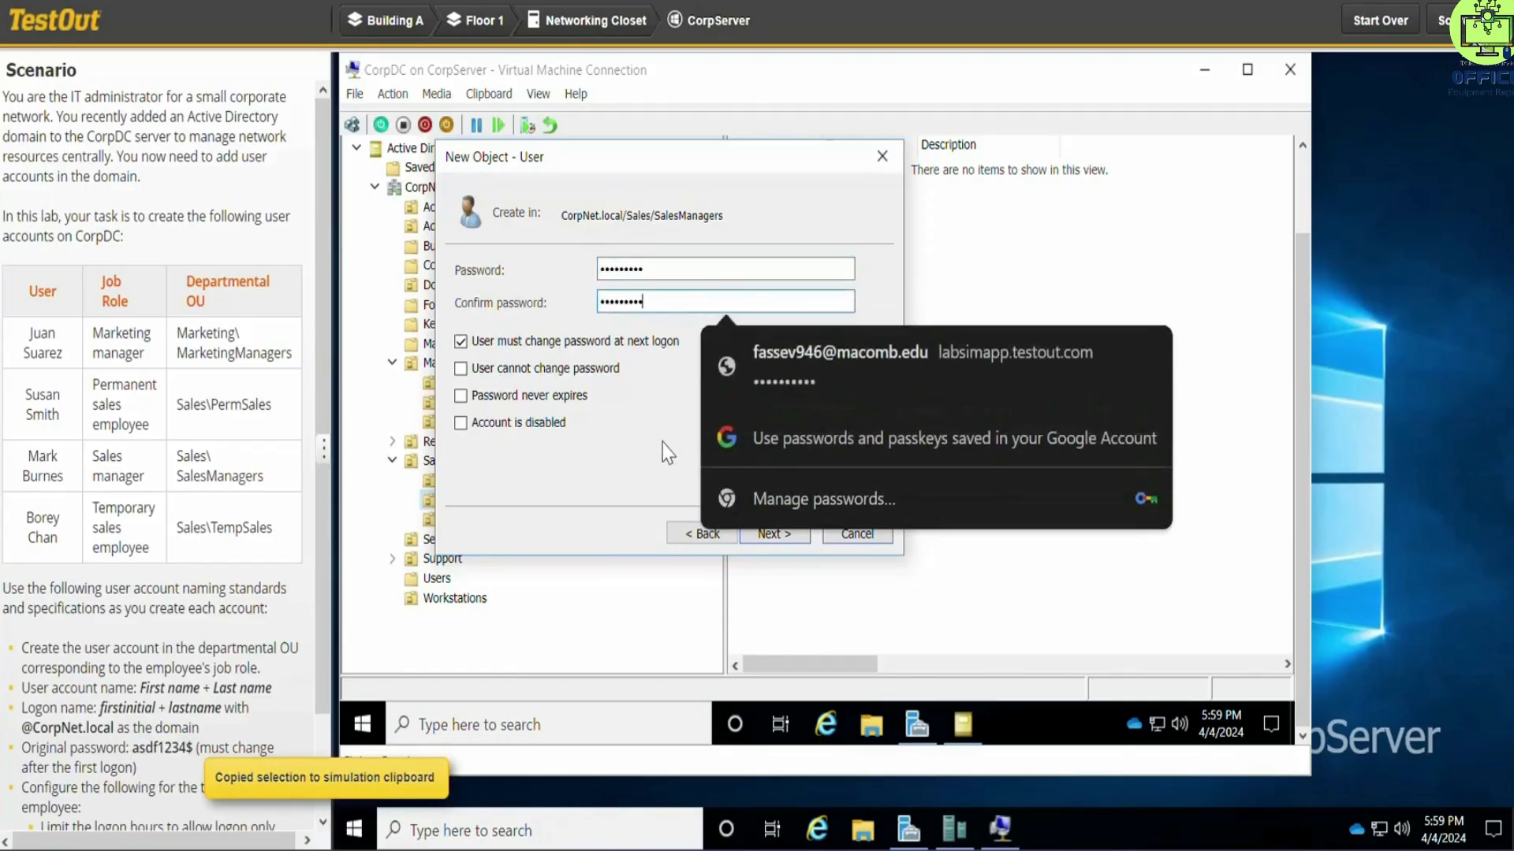
left_click(662, 443)
left_click(788, 533)
left_click(792, 535)
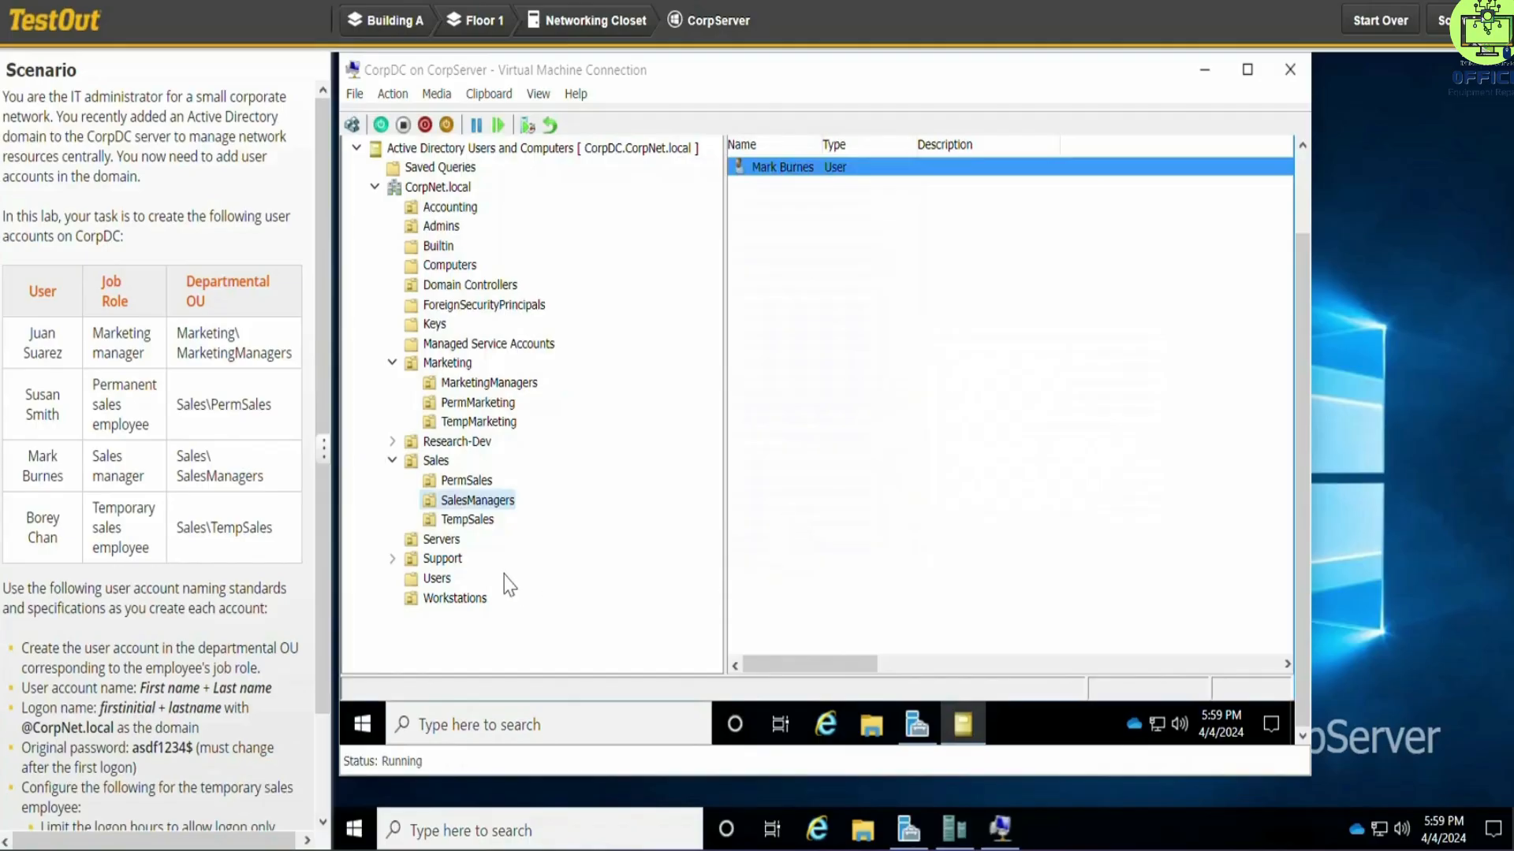
Step: Open a new user form in the Sales\TempSales OU
left_click(485, 523)
right_click(487, 533)
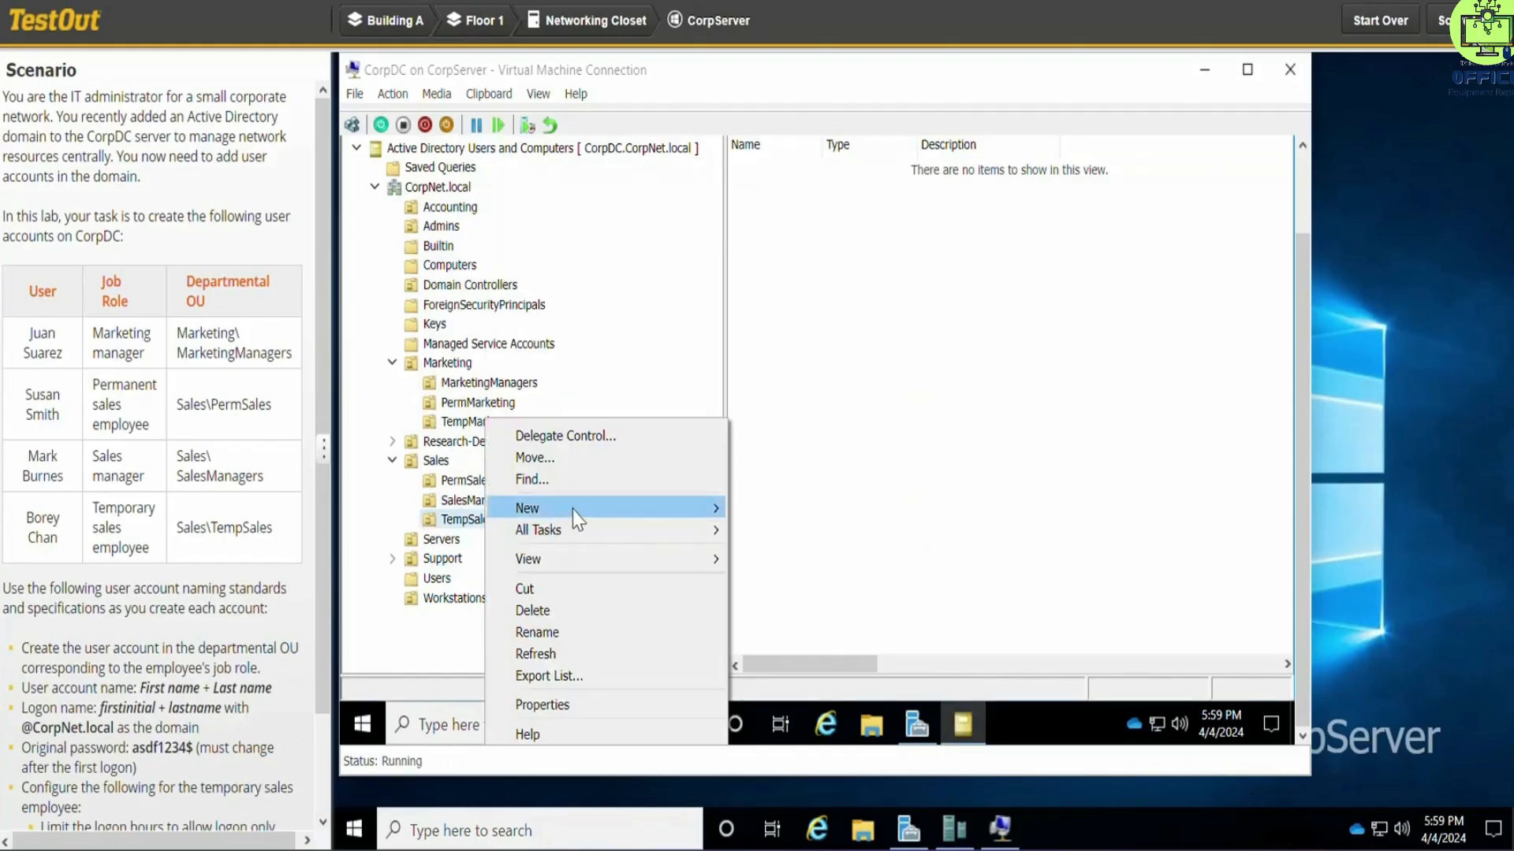
mouse_move(699, 514)
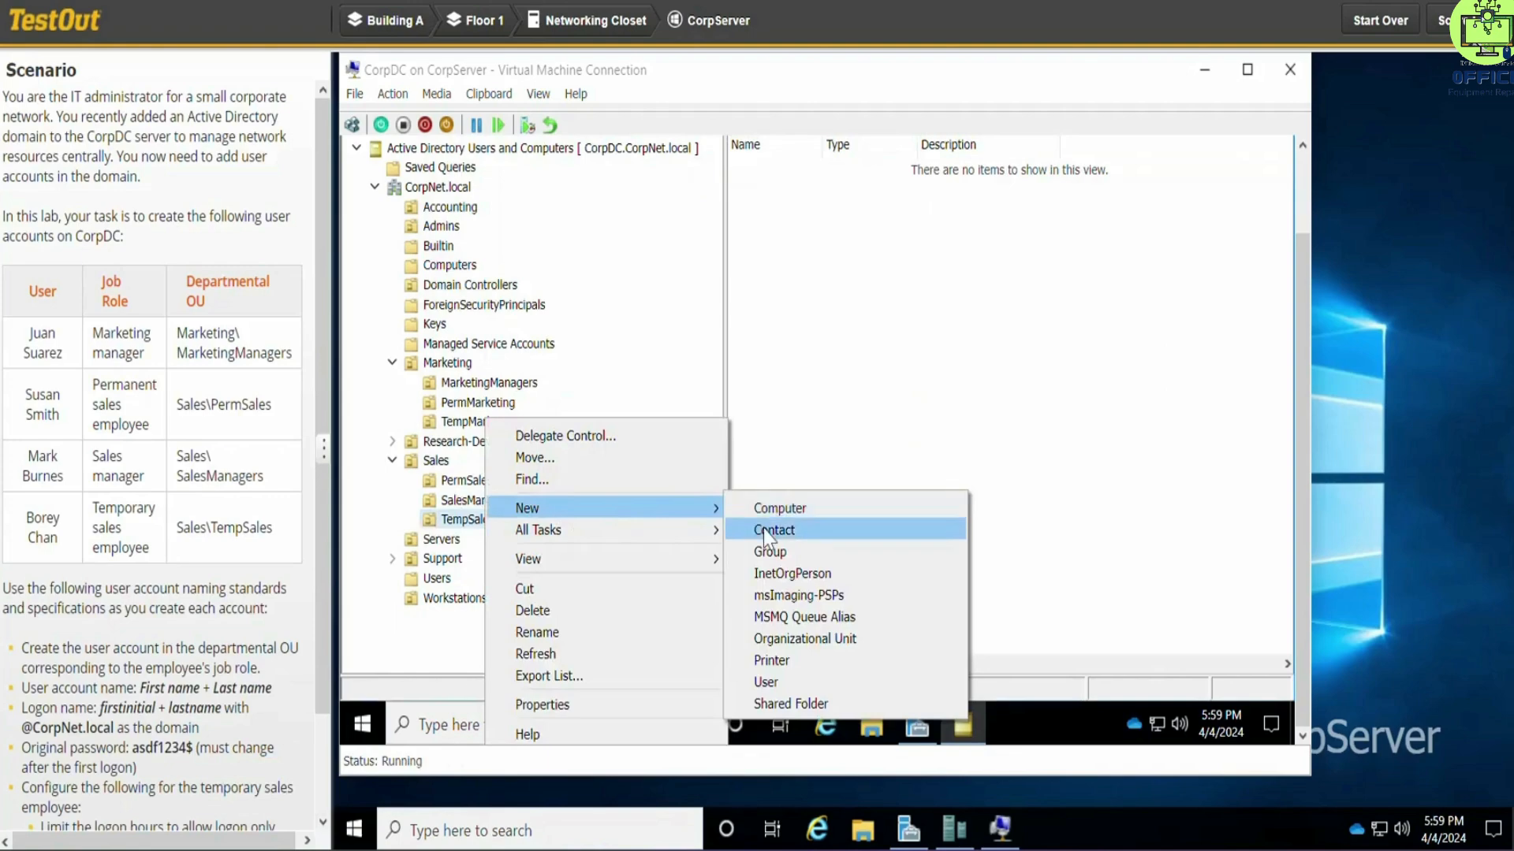
left_click(779, 681)
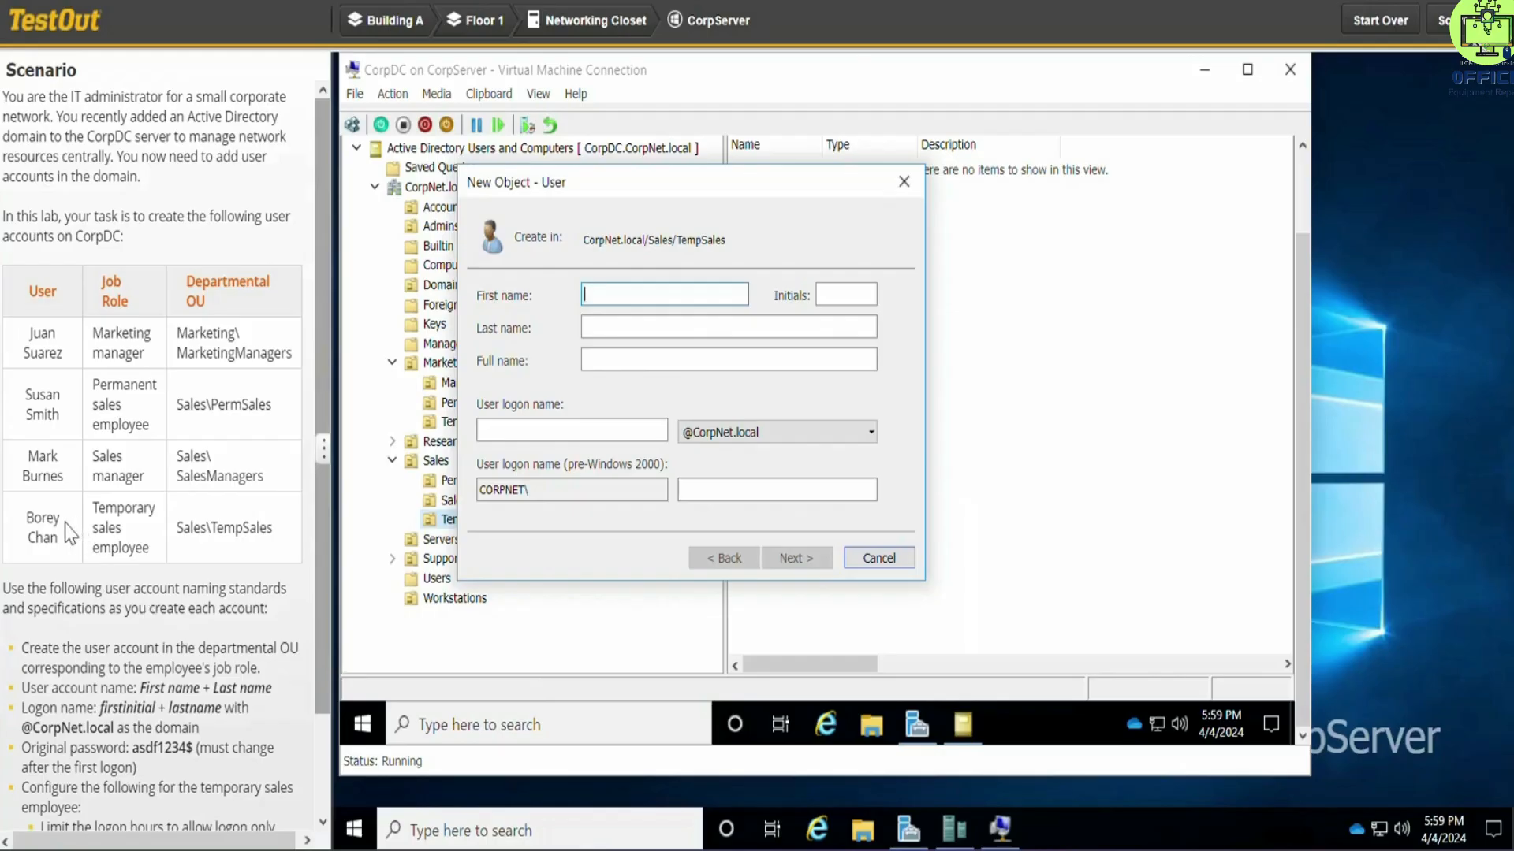
Step: Fill in the temporary sales employee's first name and last name from the scenario table
left_click_drag(59, 520, 29, 525)
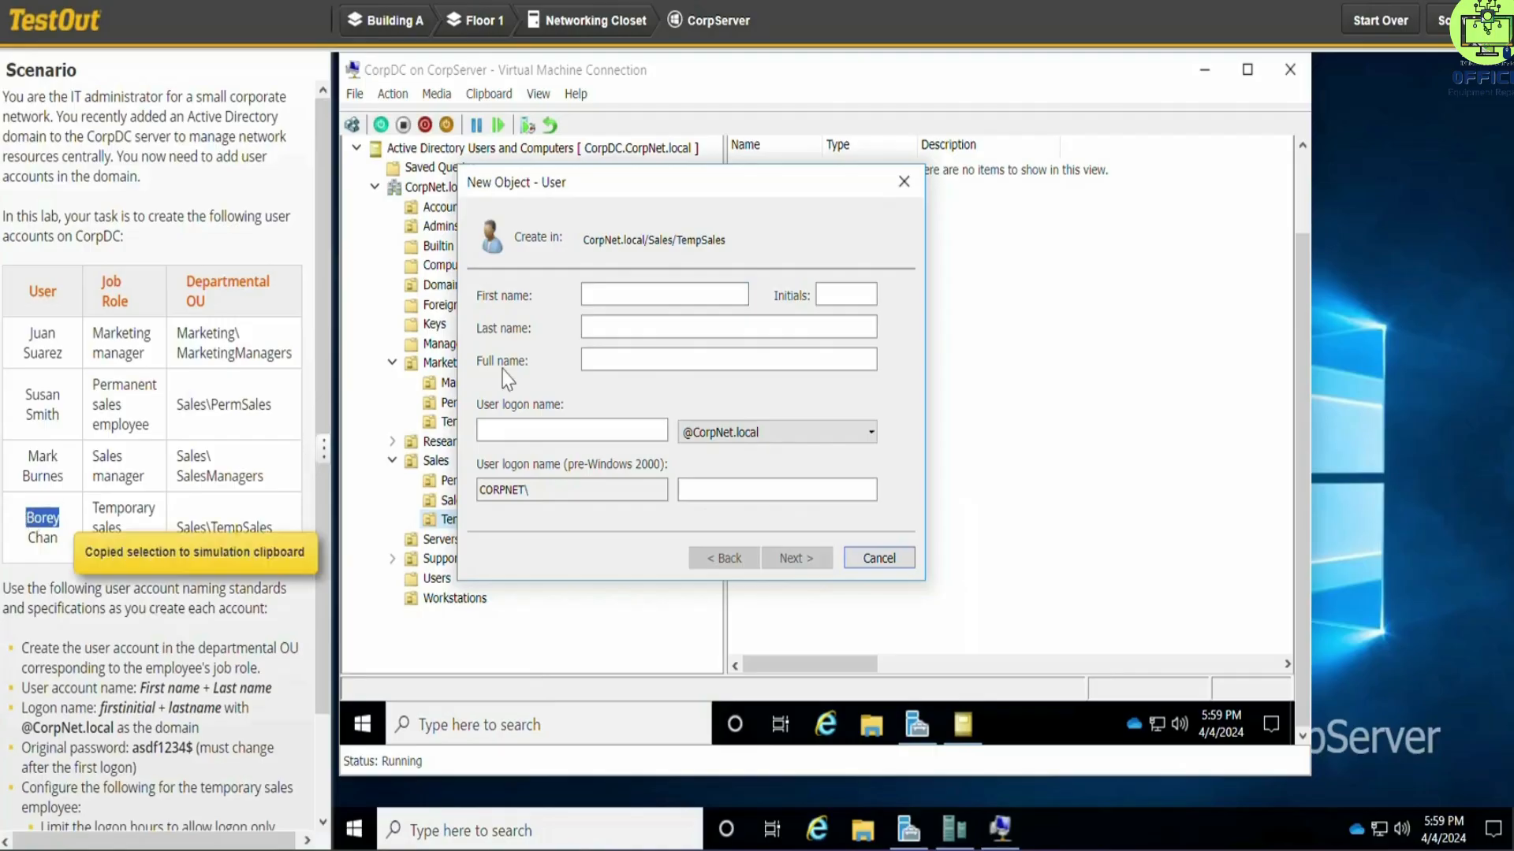
left_click(632, 302)
key("ctrl+v")
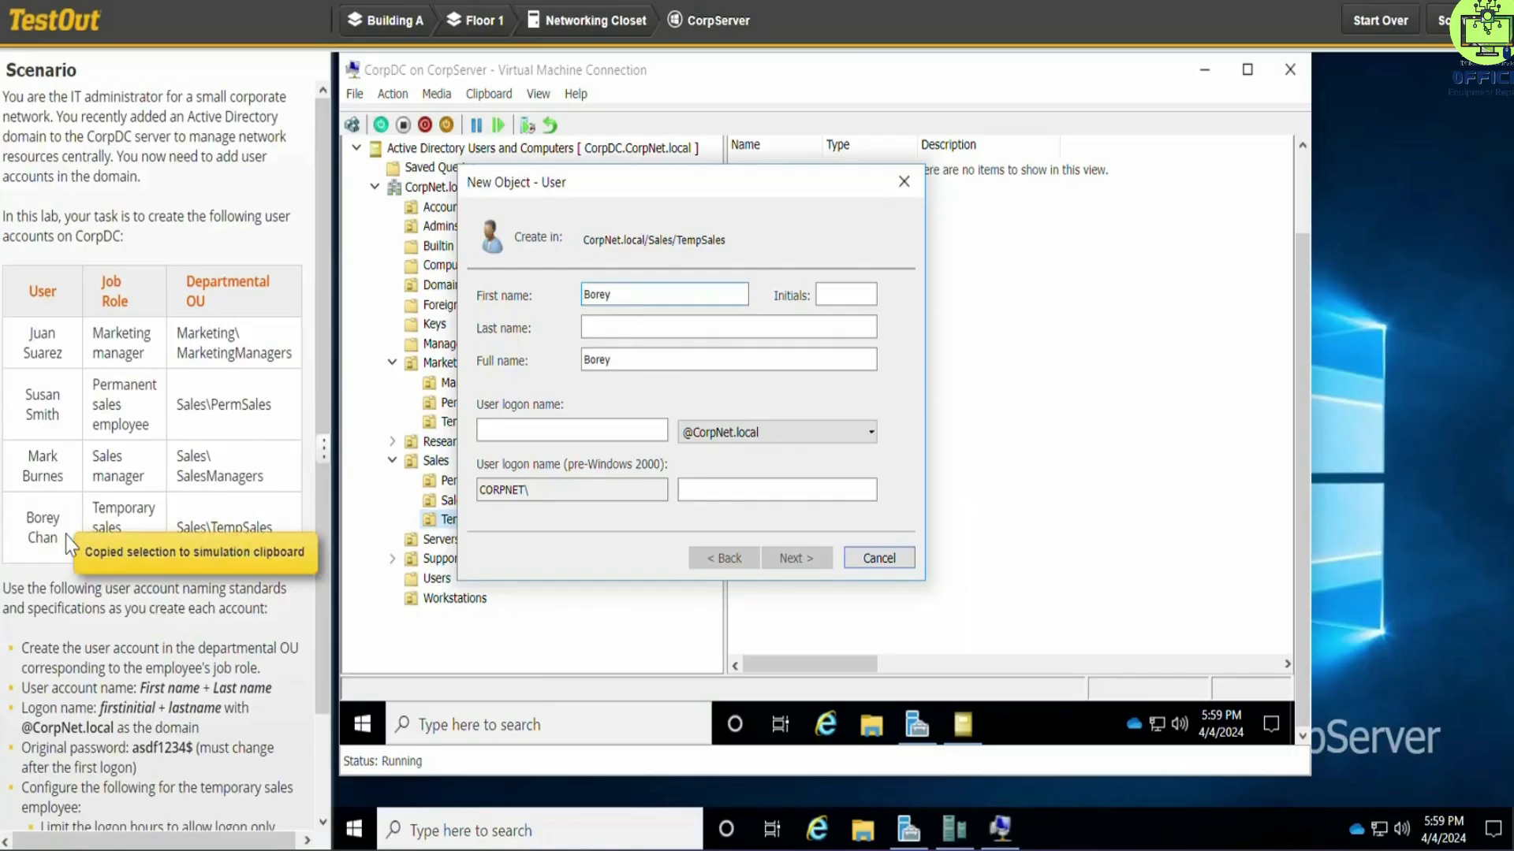
left_click_drag(59, 536, 27, 539)
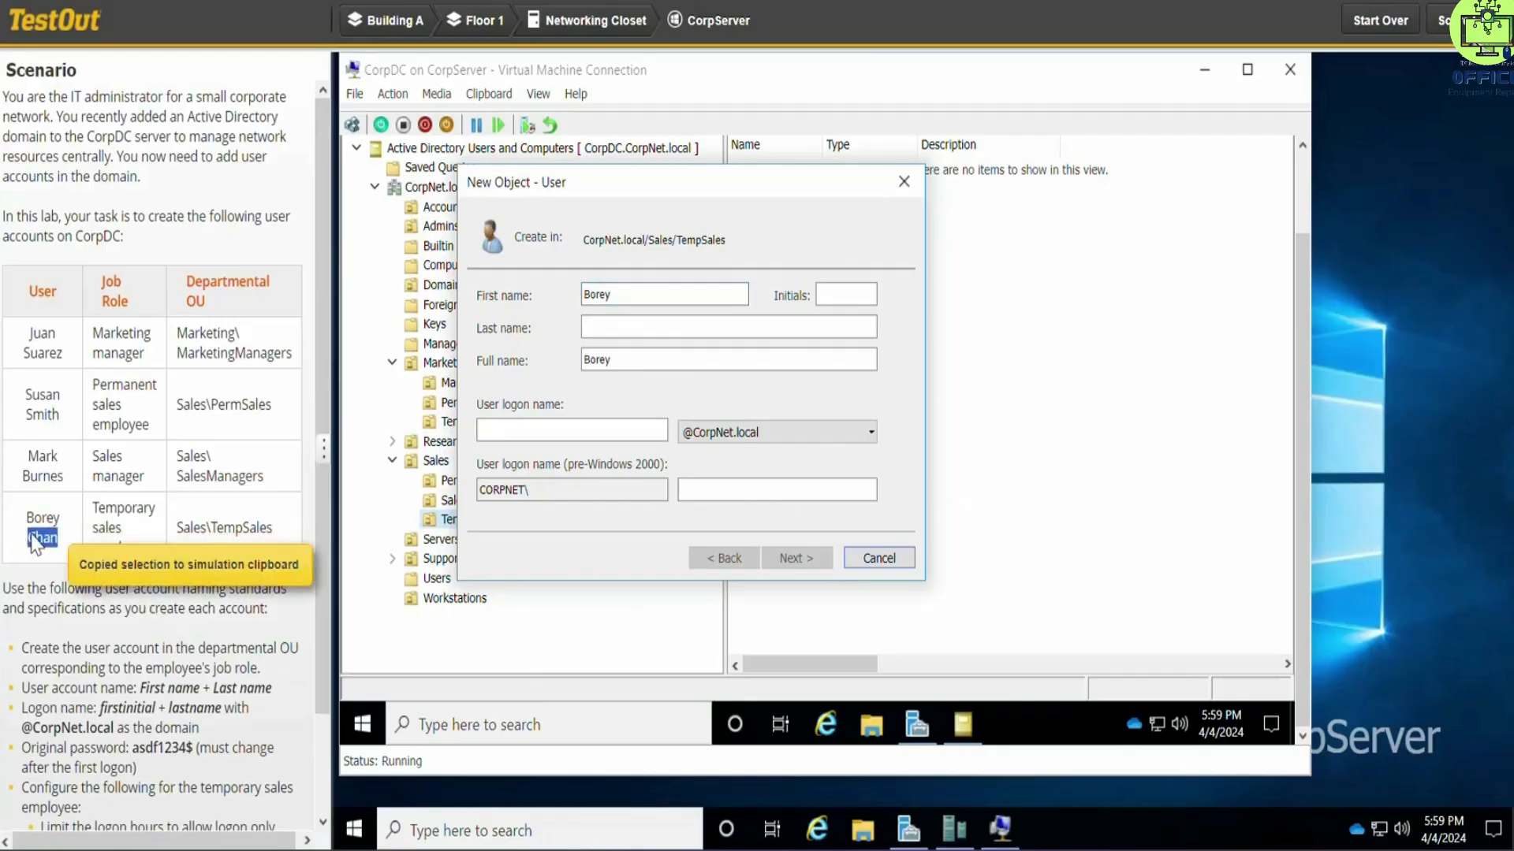
left_click(642, 329)
key("ctrl+v")
left_click(566, 429)
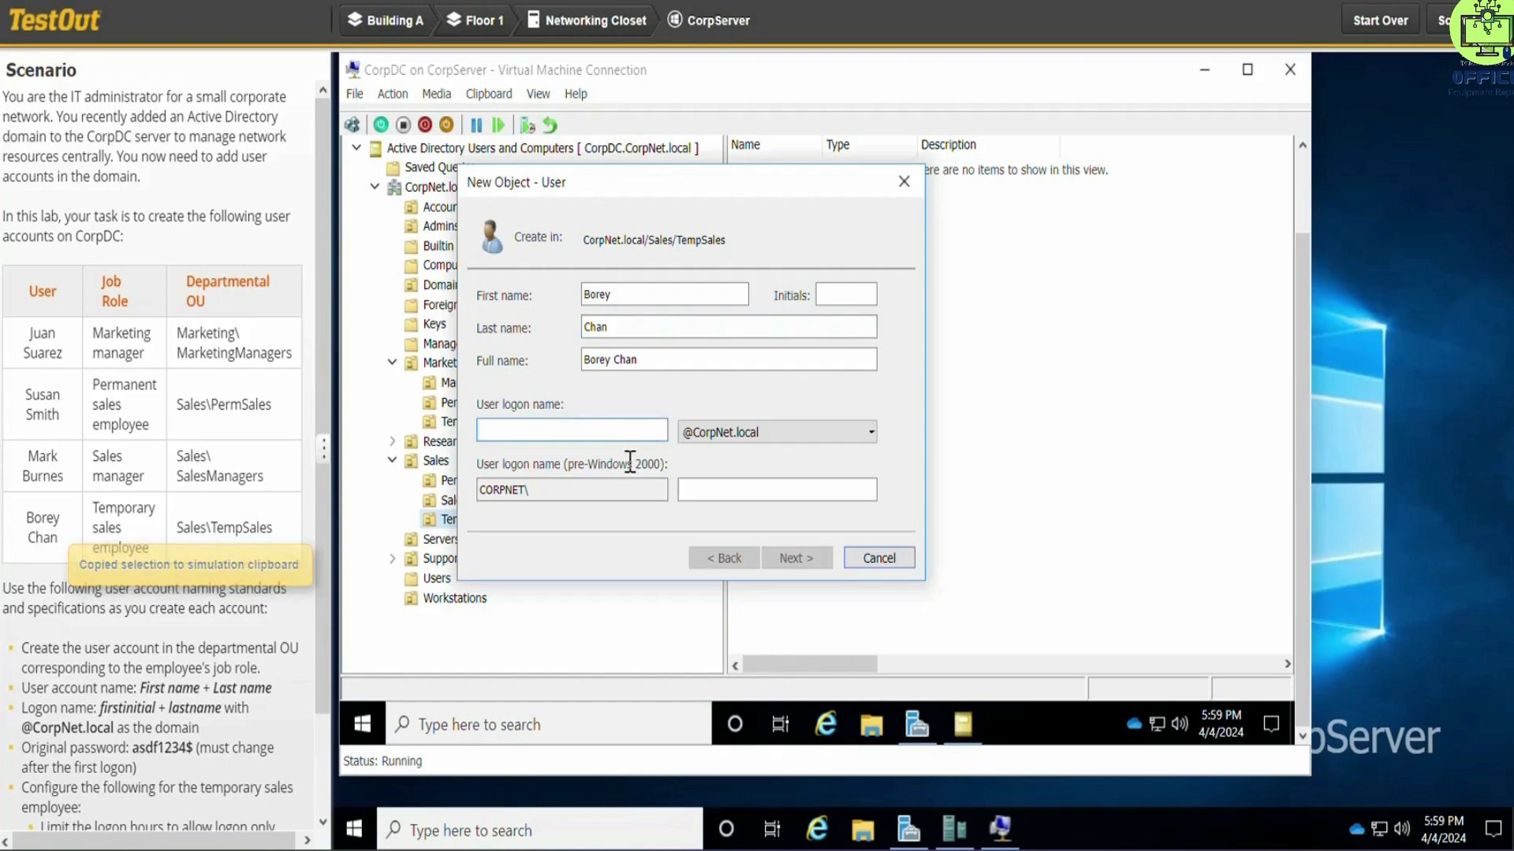
type("bchan")
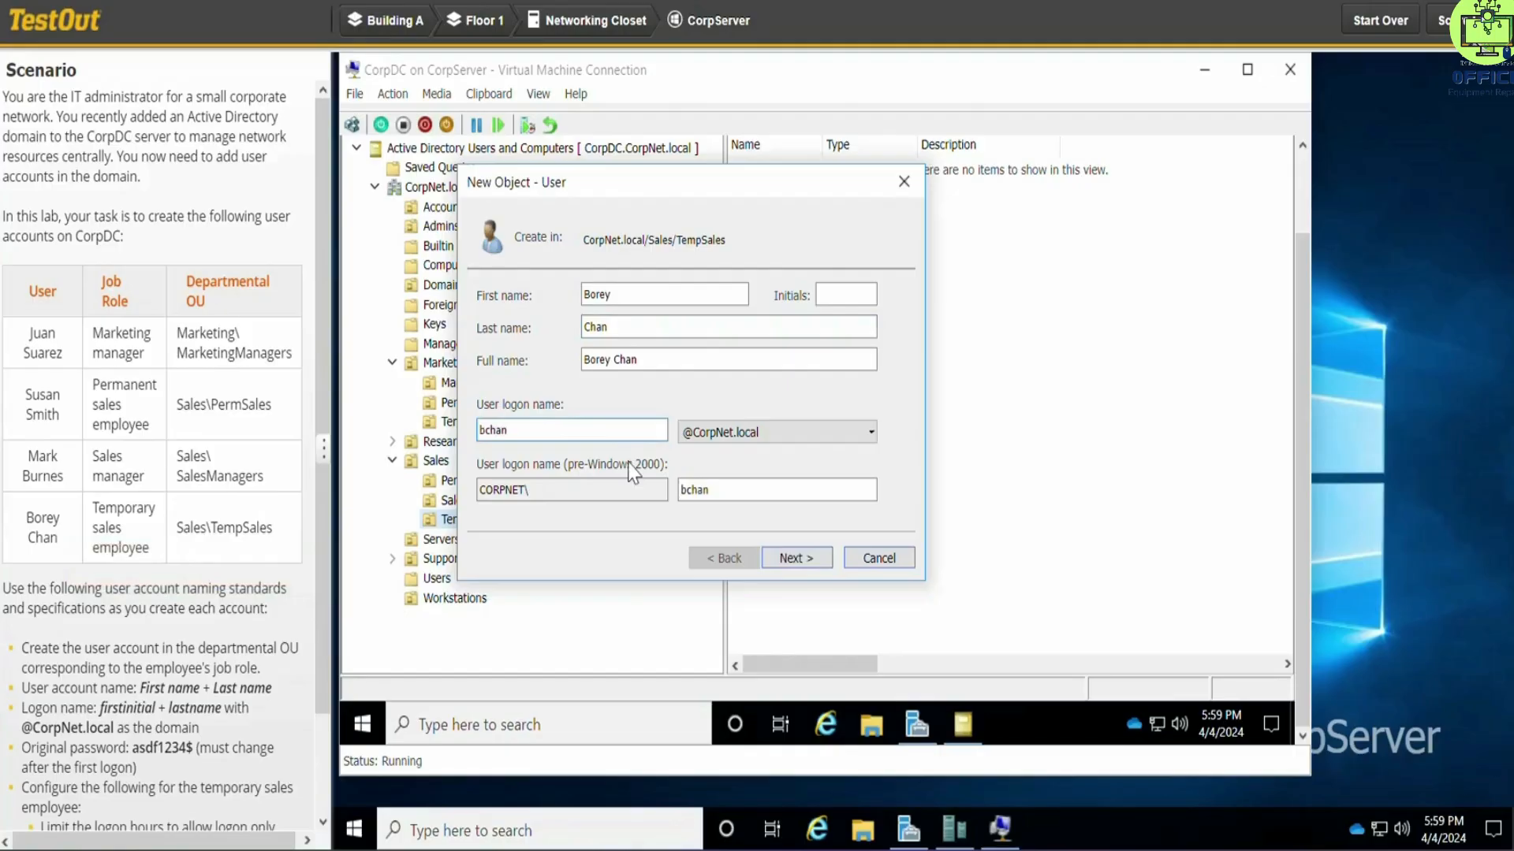
left_click(781, 555)
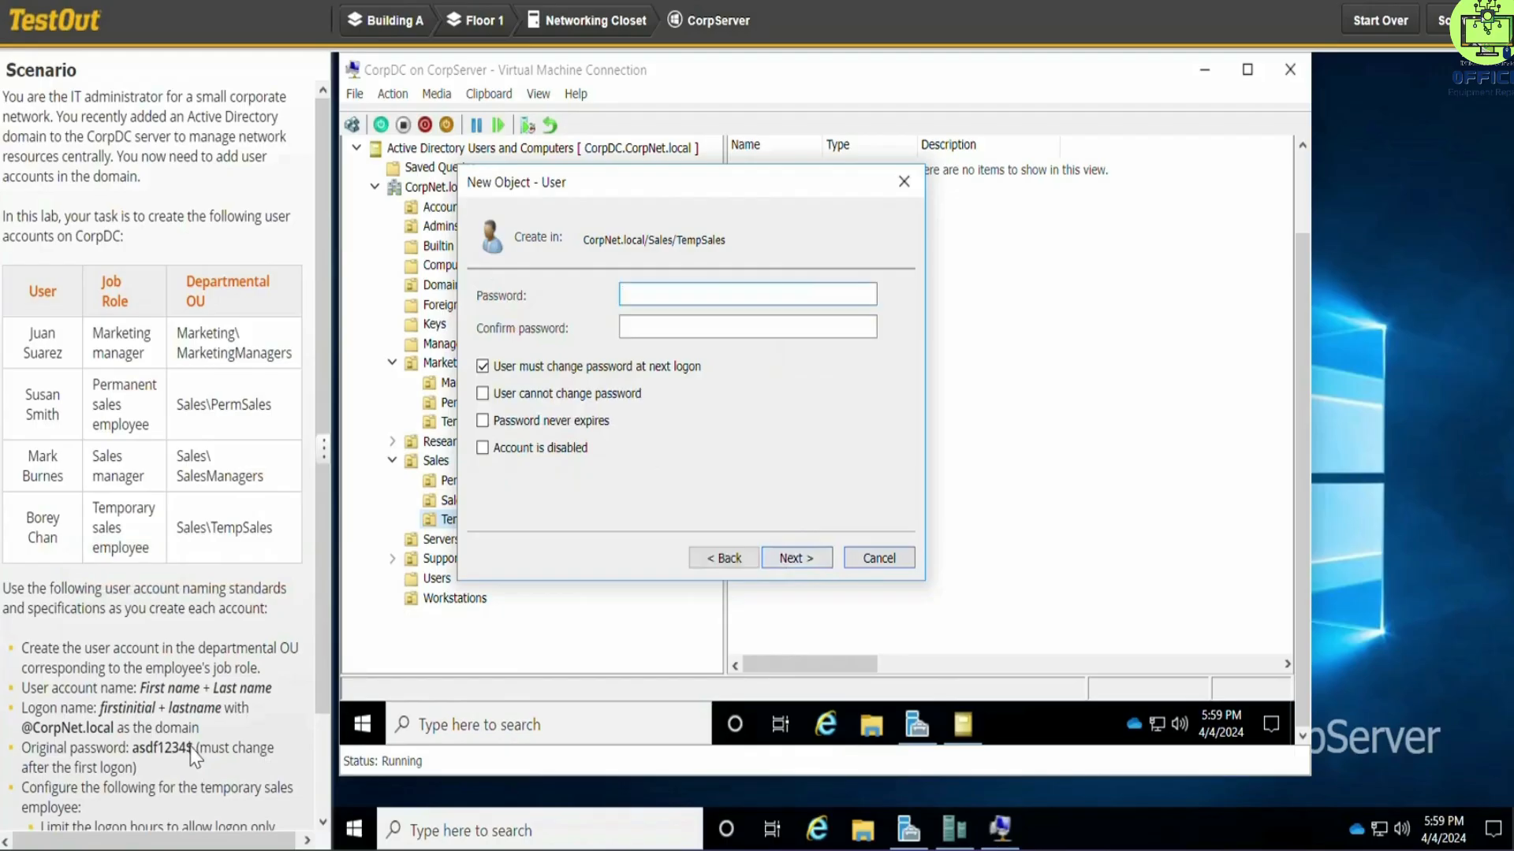
Step: Enter and confirm the scenario's original password for the temporary sales employee and finish creating the account
left_click_drag(193, 746, 138, 748)
key("ctrl+c")
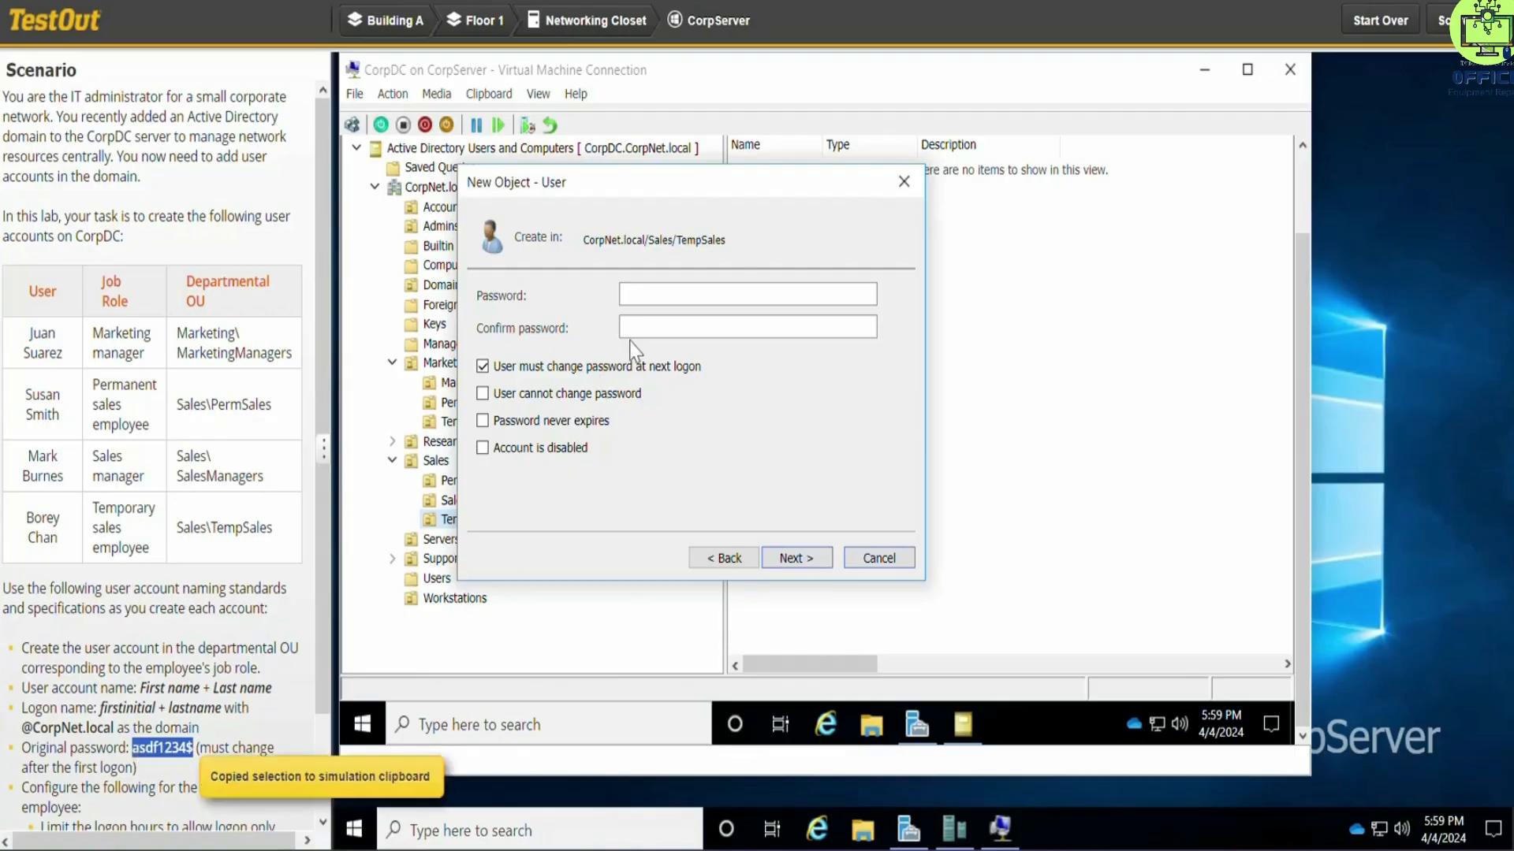
left_click(672, 297)
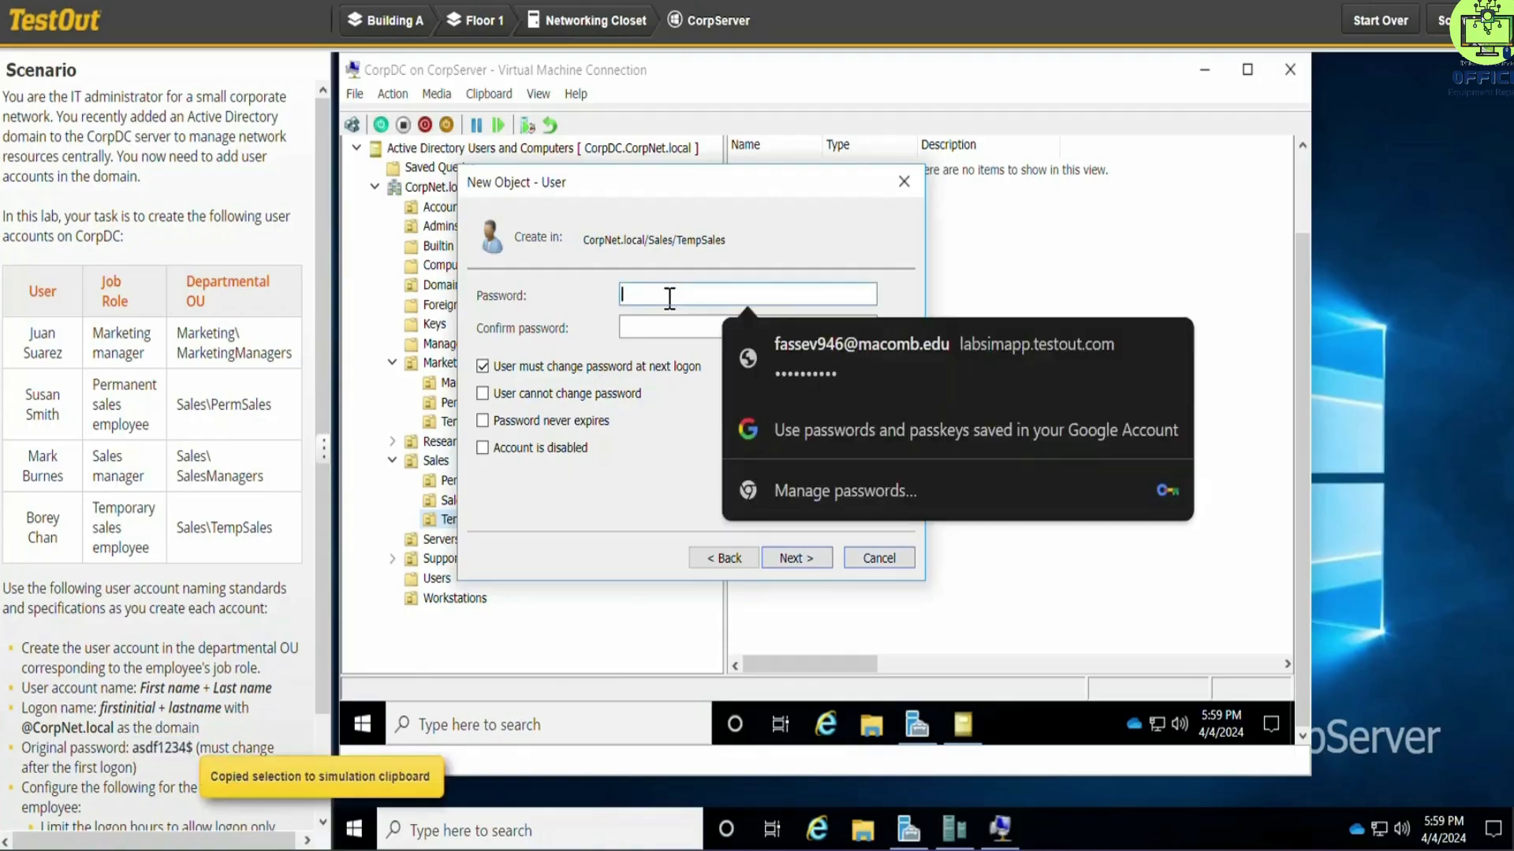
key("ctrl+v")
left_click(664, 321)
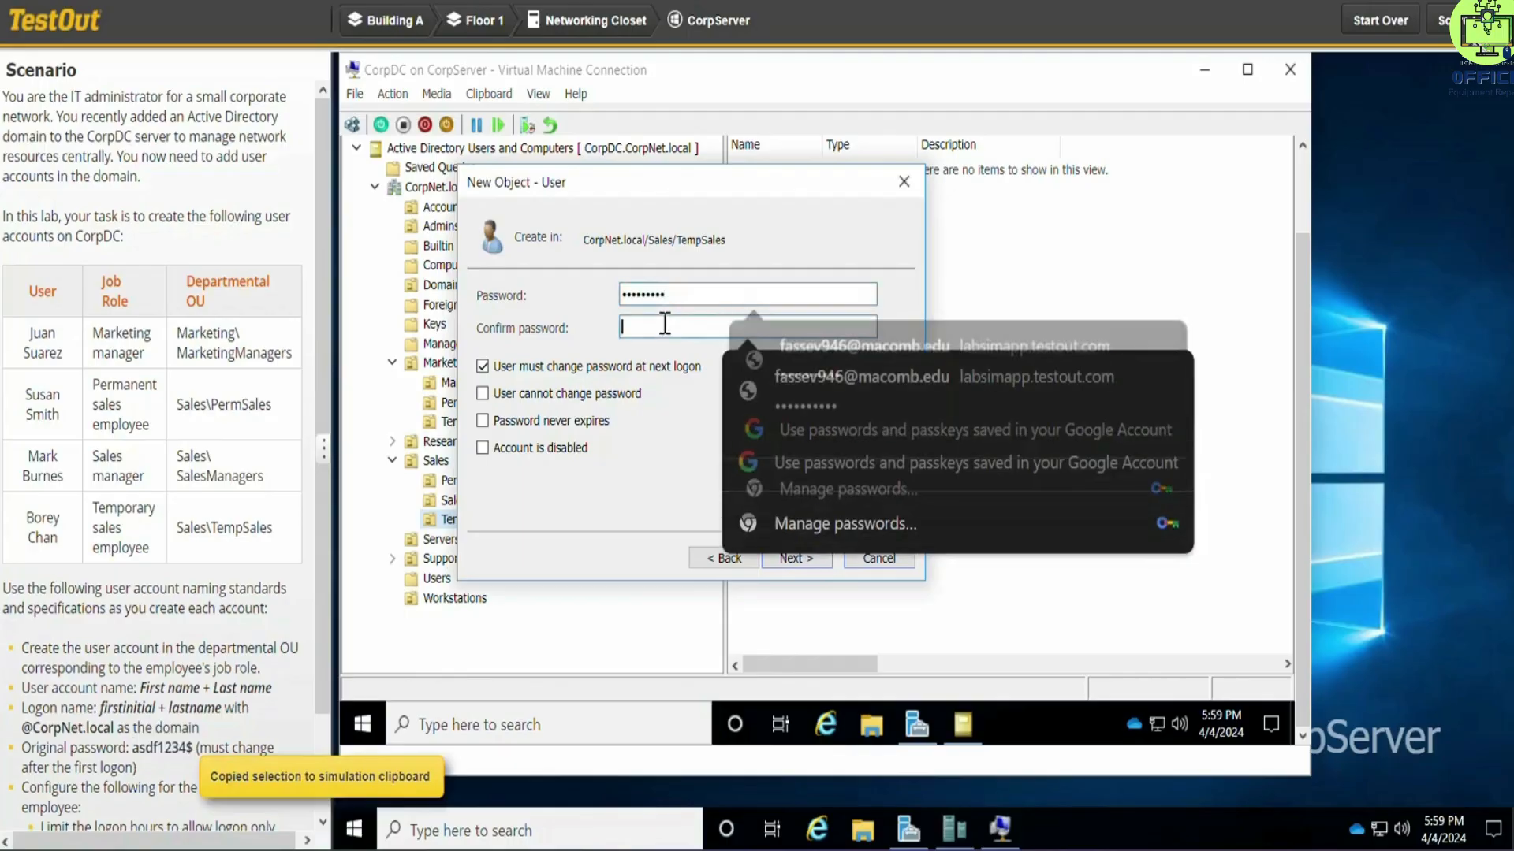
key("ctrl+v")
left_click(678, 435)
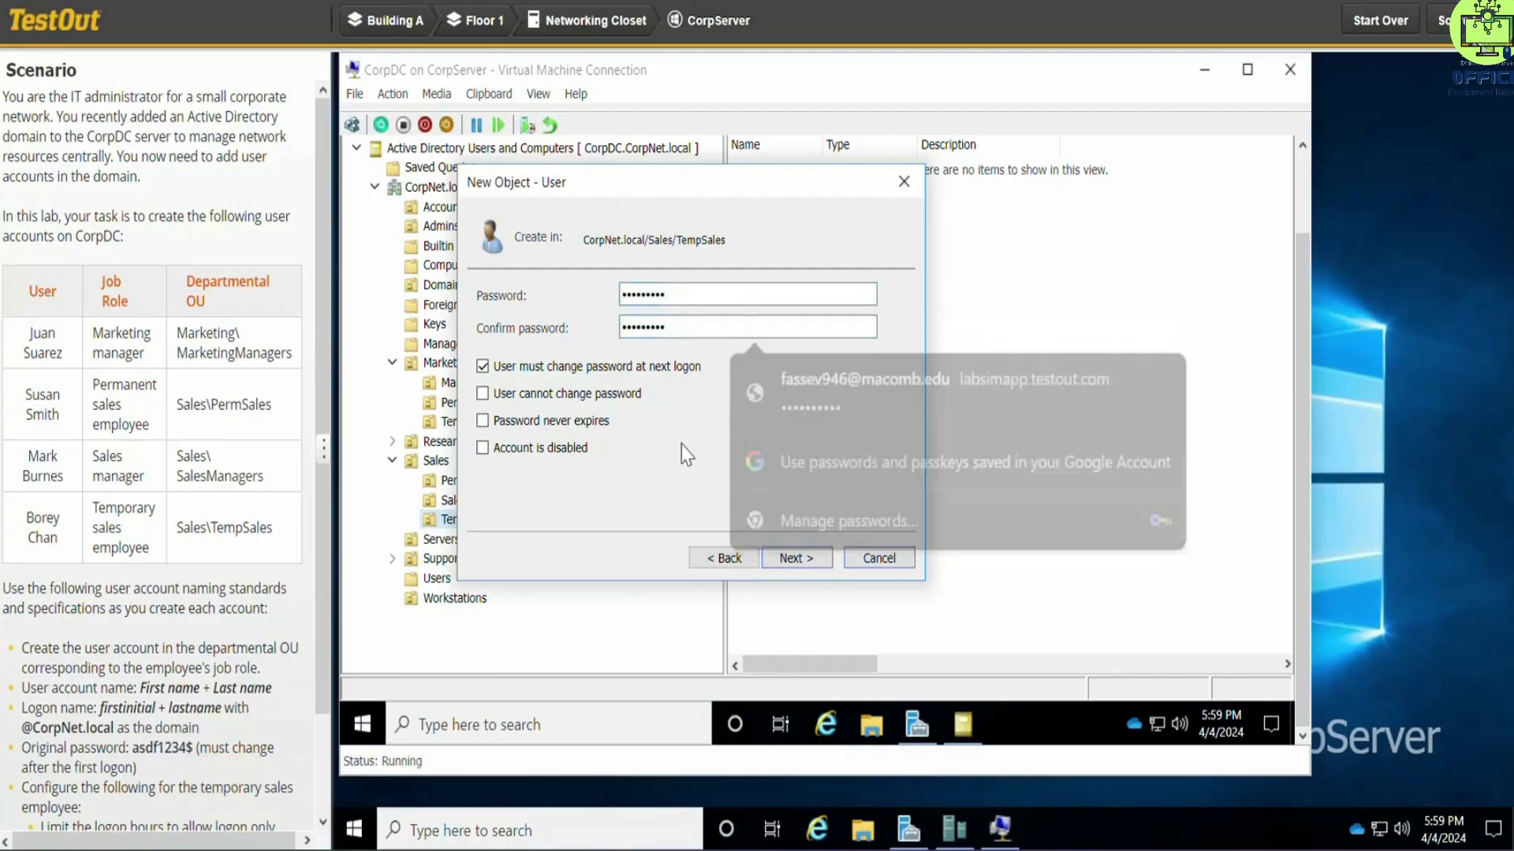
left_click(796, 559)
left_click(798, 560)
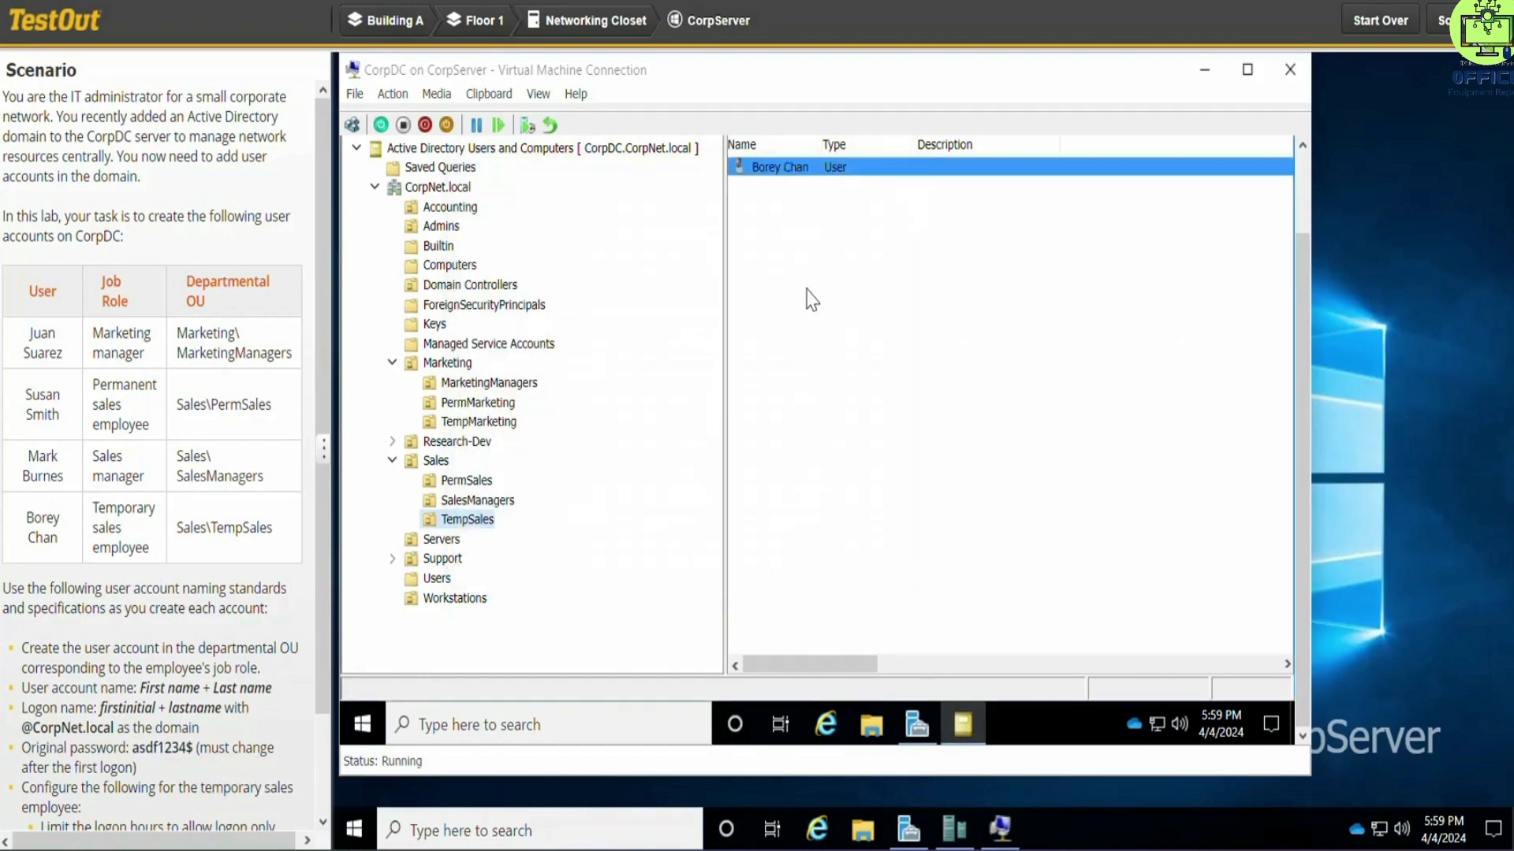
Step: Open the account settings in the properties of the temporary sales employee's user in the TempSales OU
right_click(798, 174)
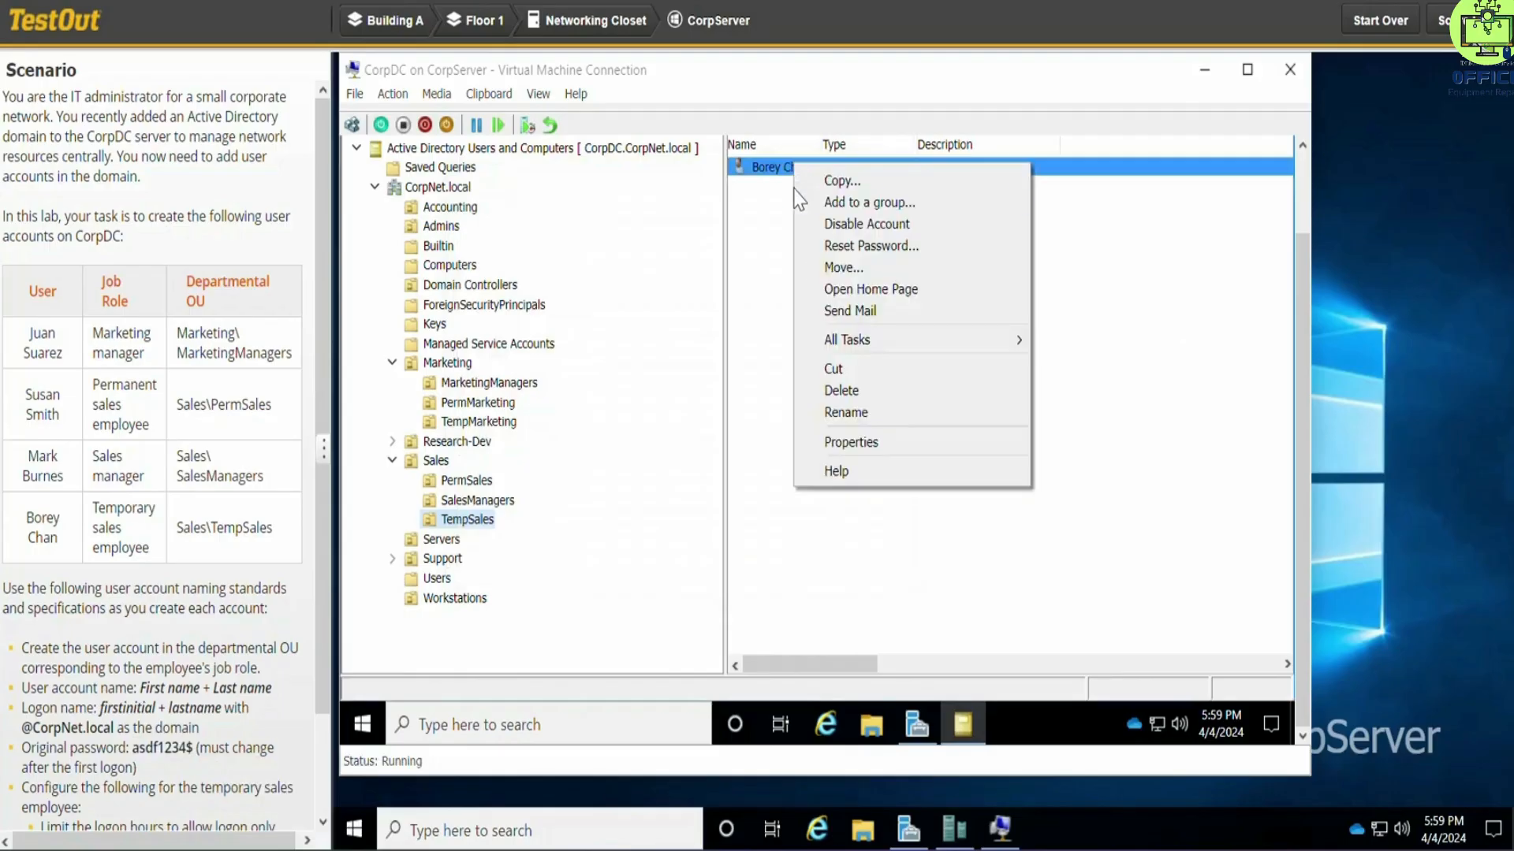
left_click(838, 443)
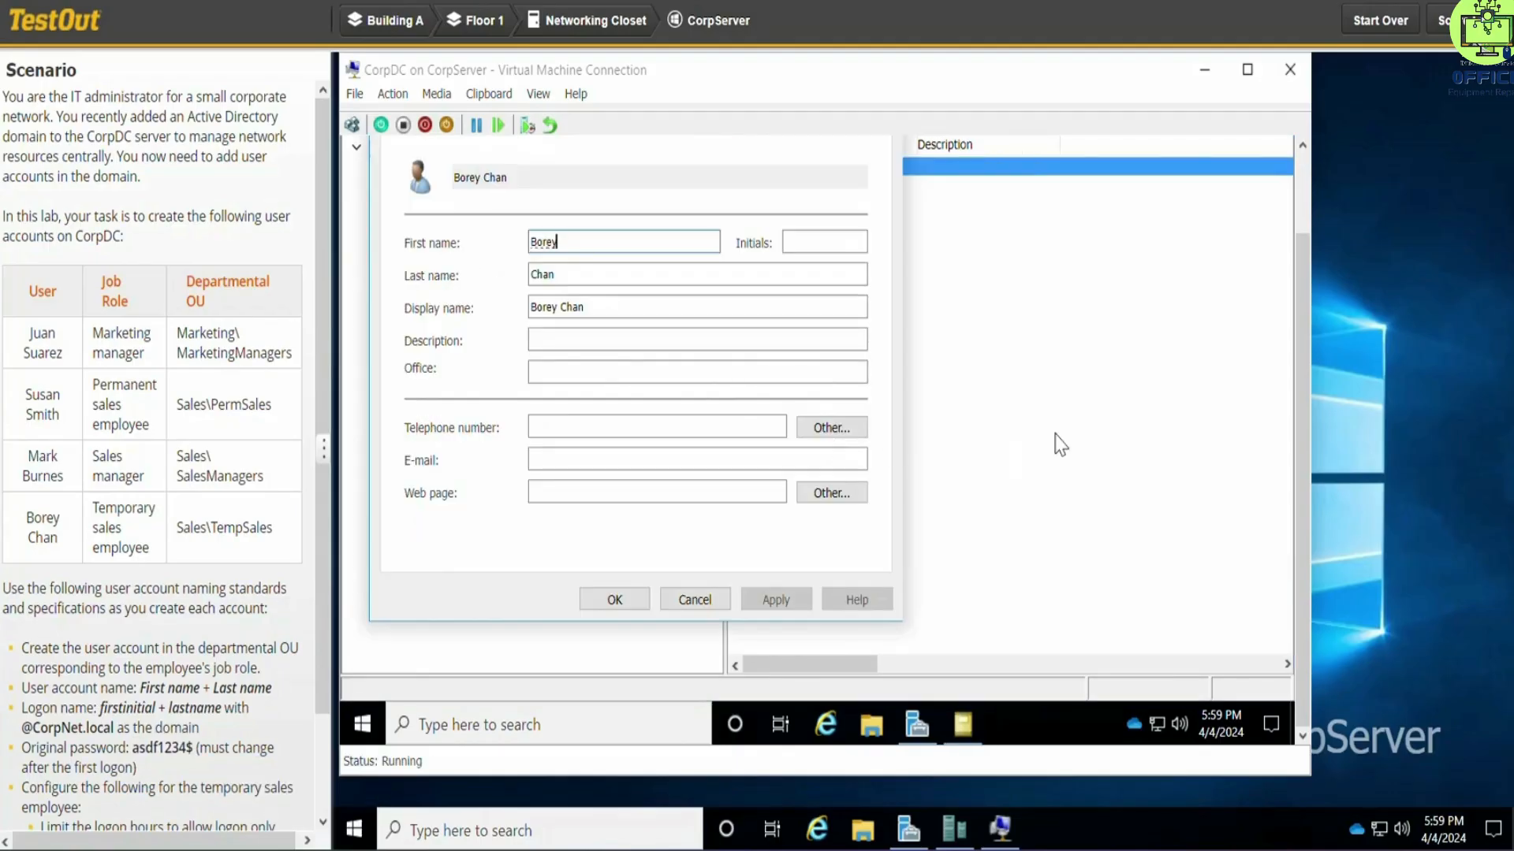
left_click(1302, 383)
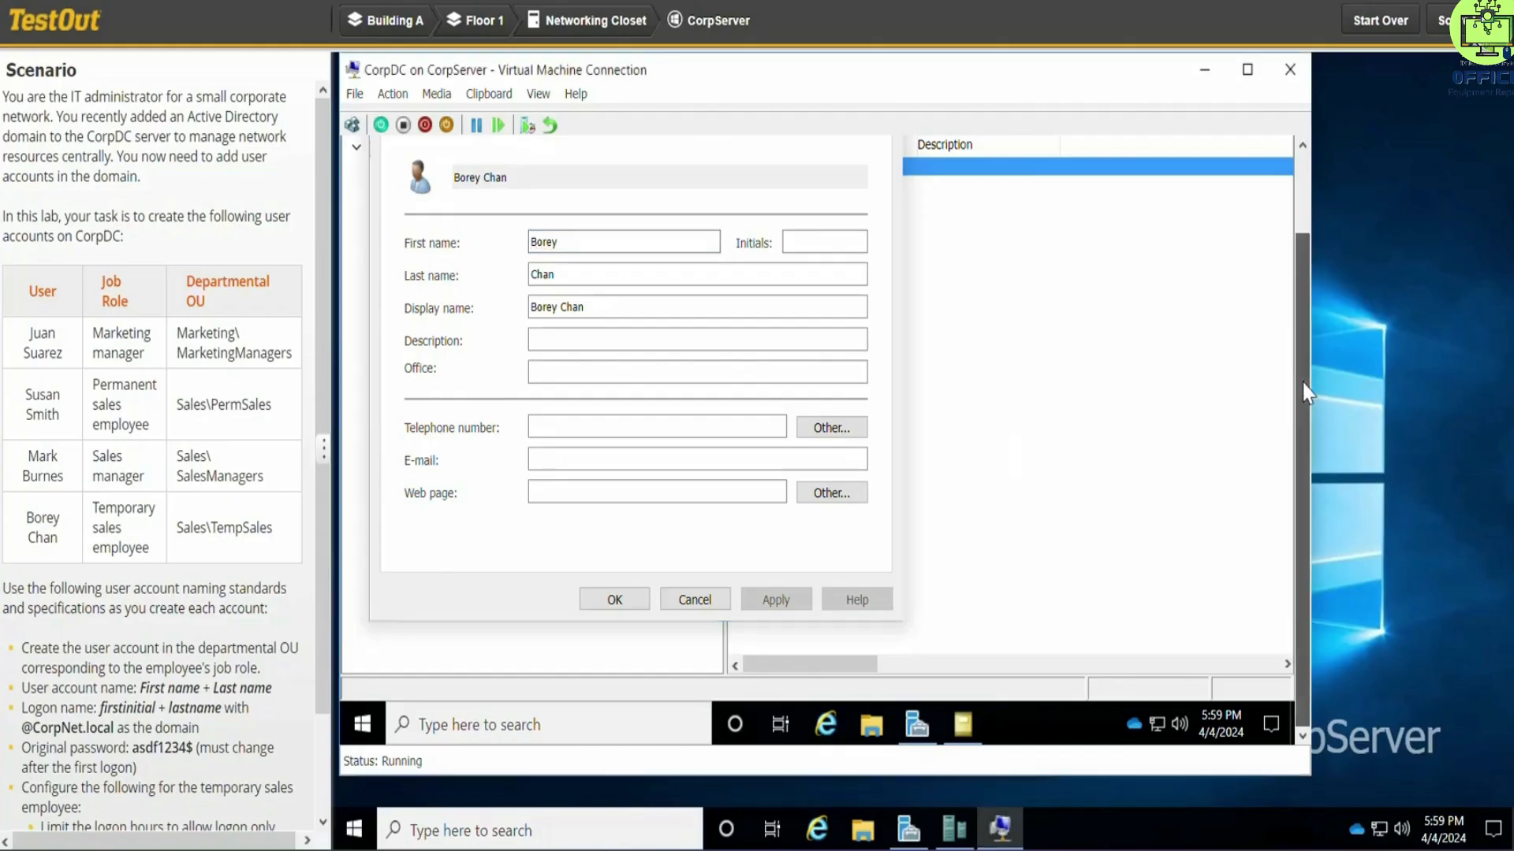
left_click_drag(1303, 383, 1301, 301)
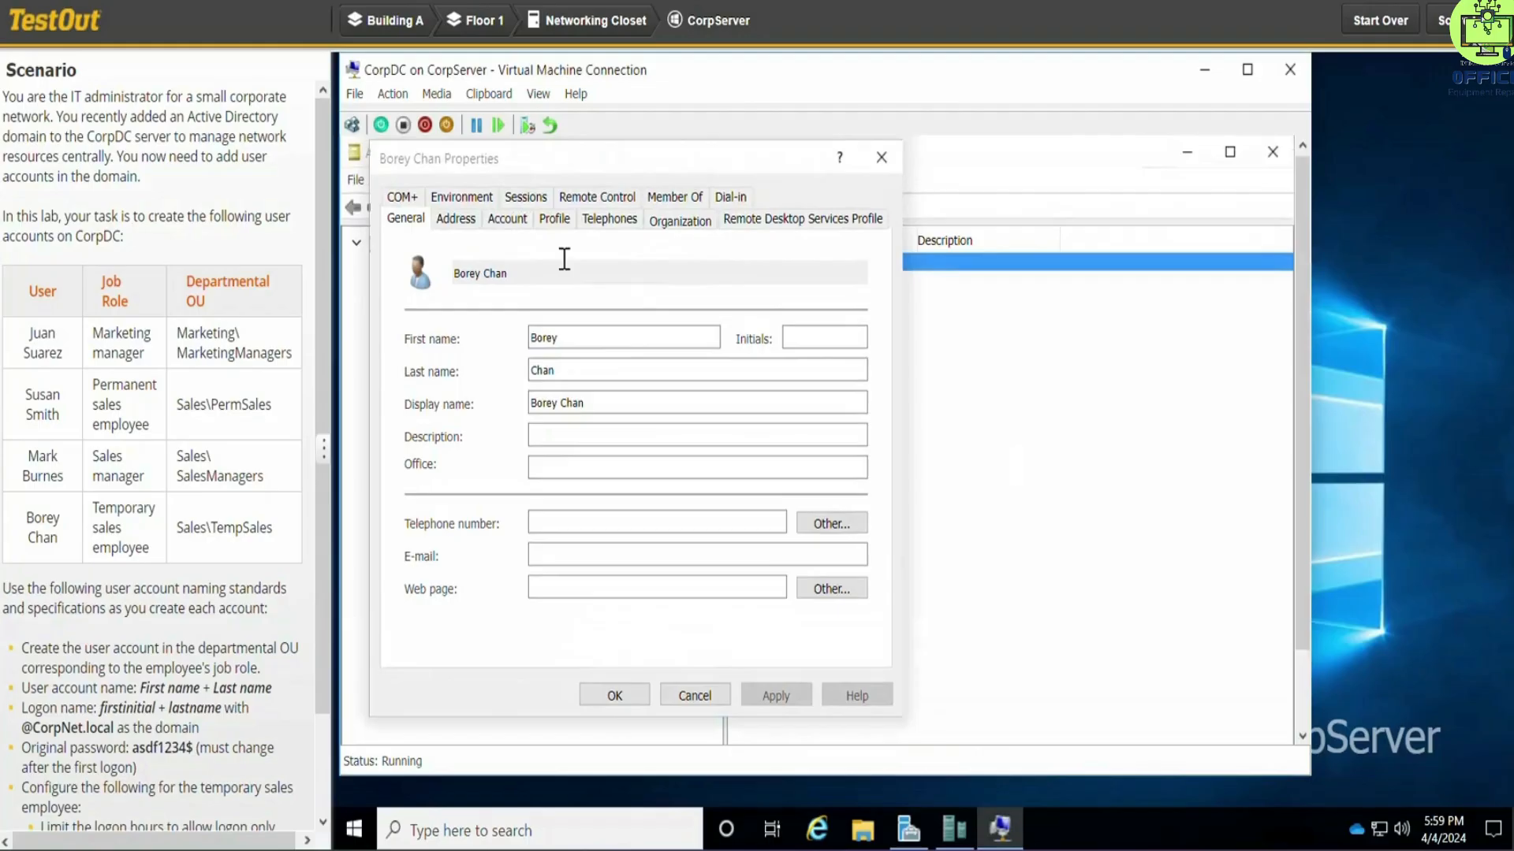
left_click(516, 226)
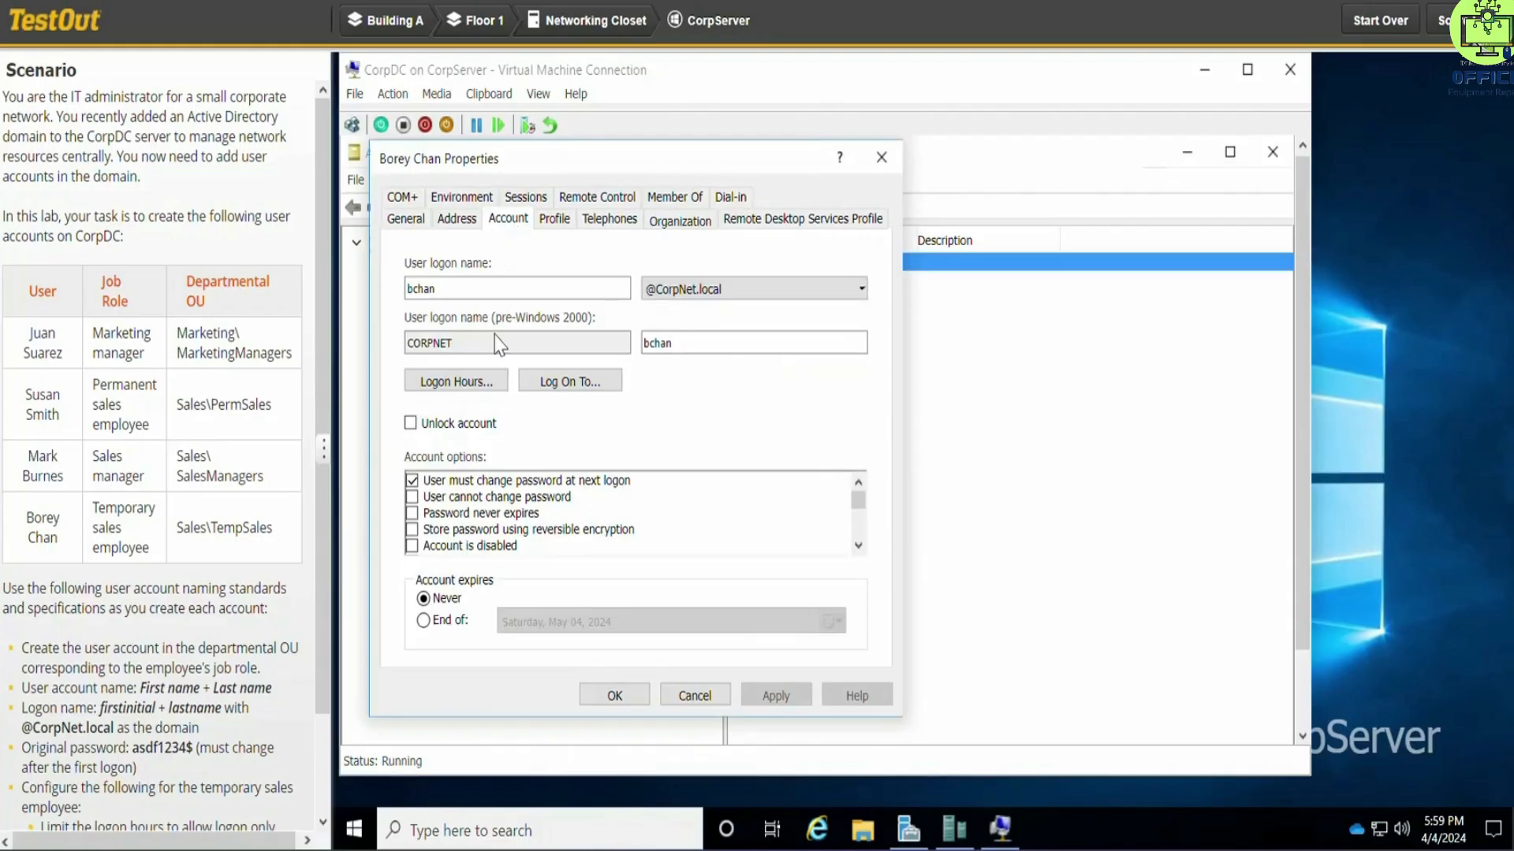
Step: Restrict the temporary sales employee's logon hours to Monday through Friday from 8:00 AM to 5:00 PM, denying all other times
left_click(478, 388)
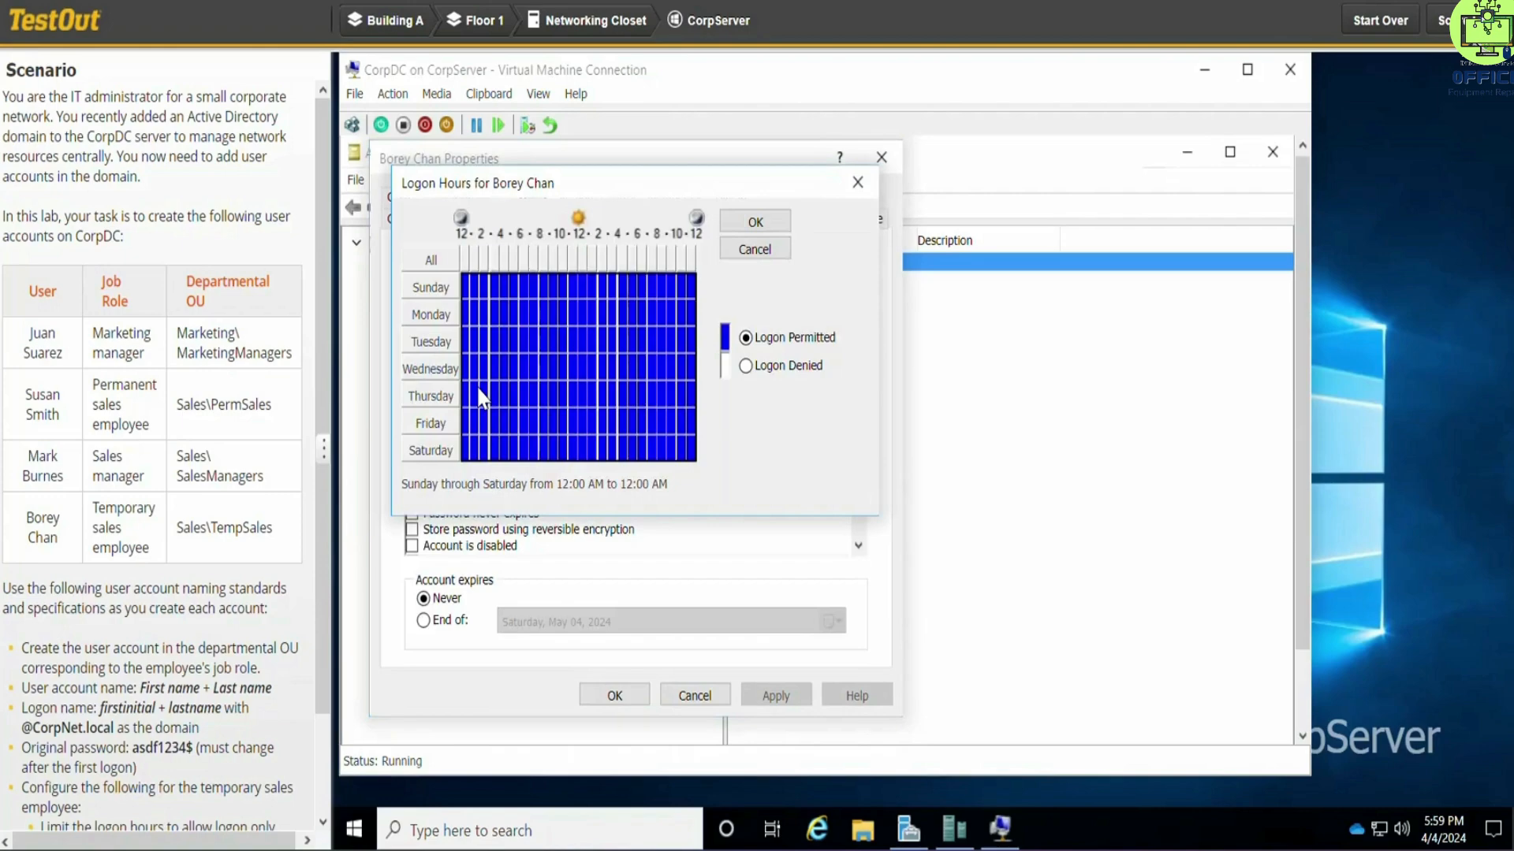
left_click(746, 367)
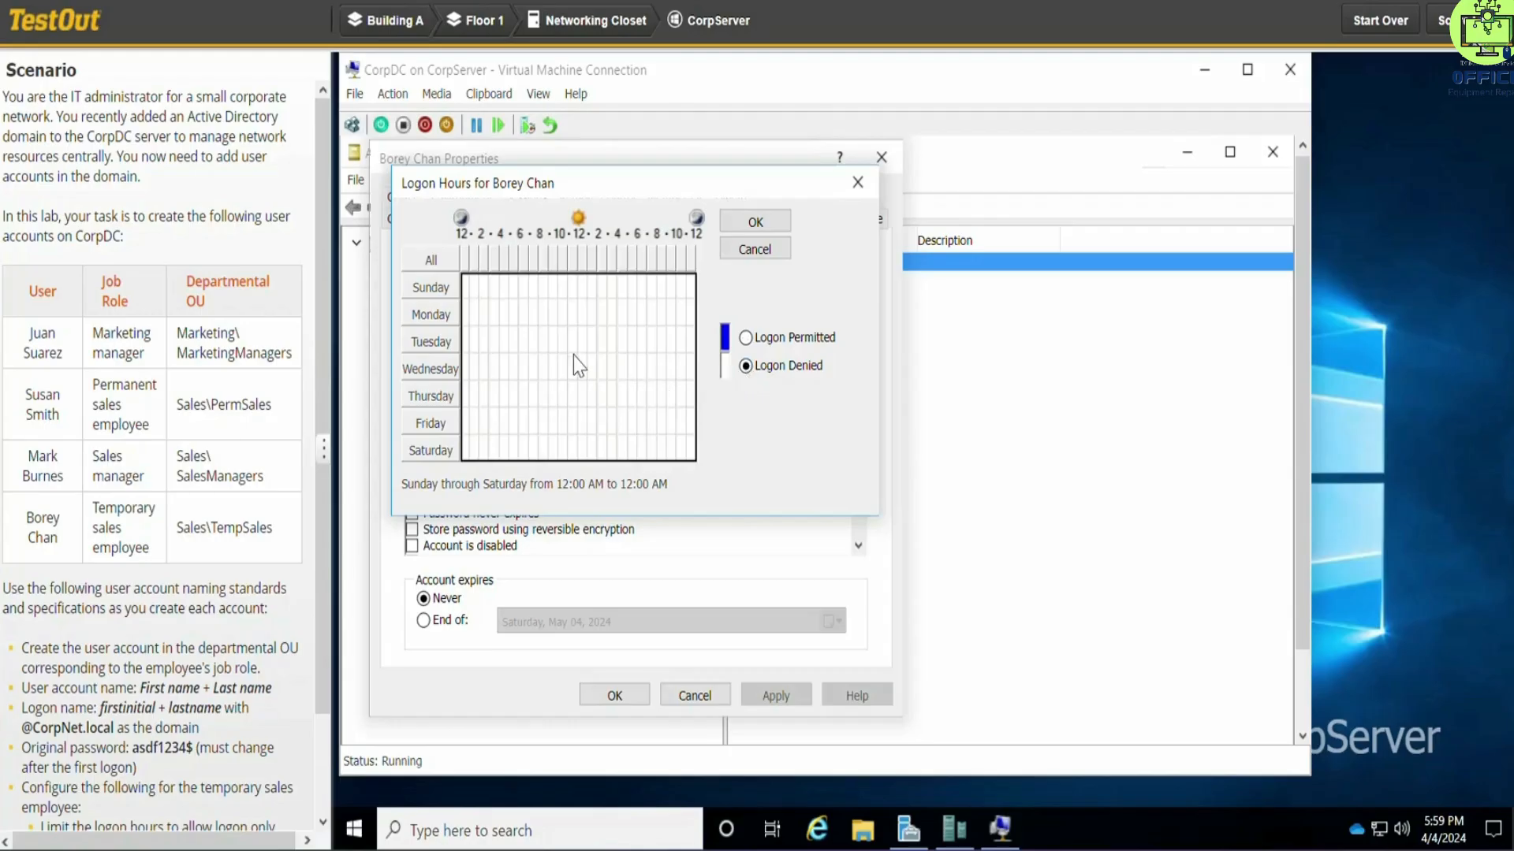
left_click(542, 315)
left_click_drag(540, 319, 623, 426)
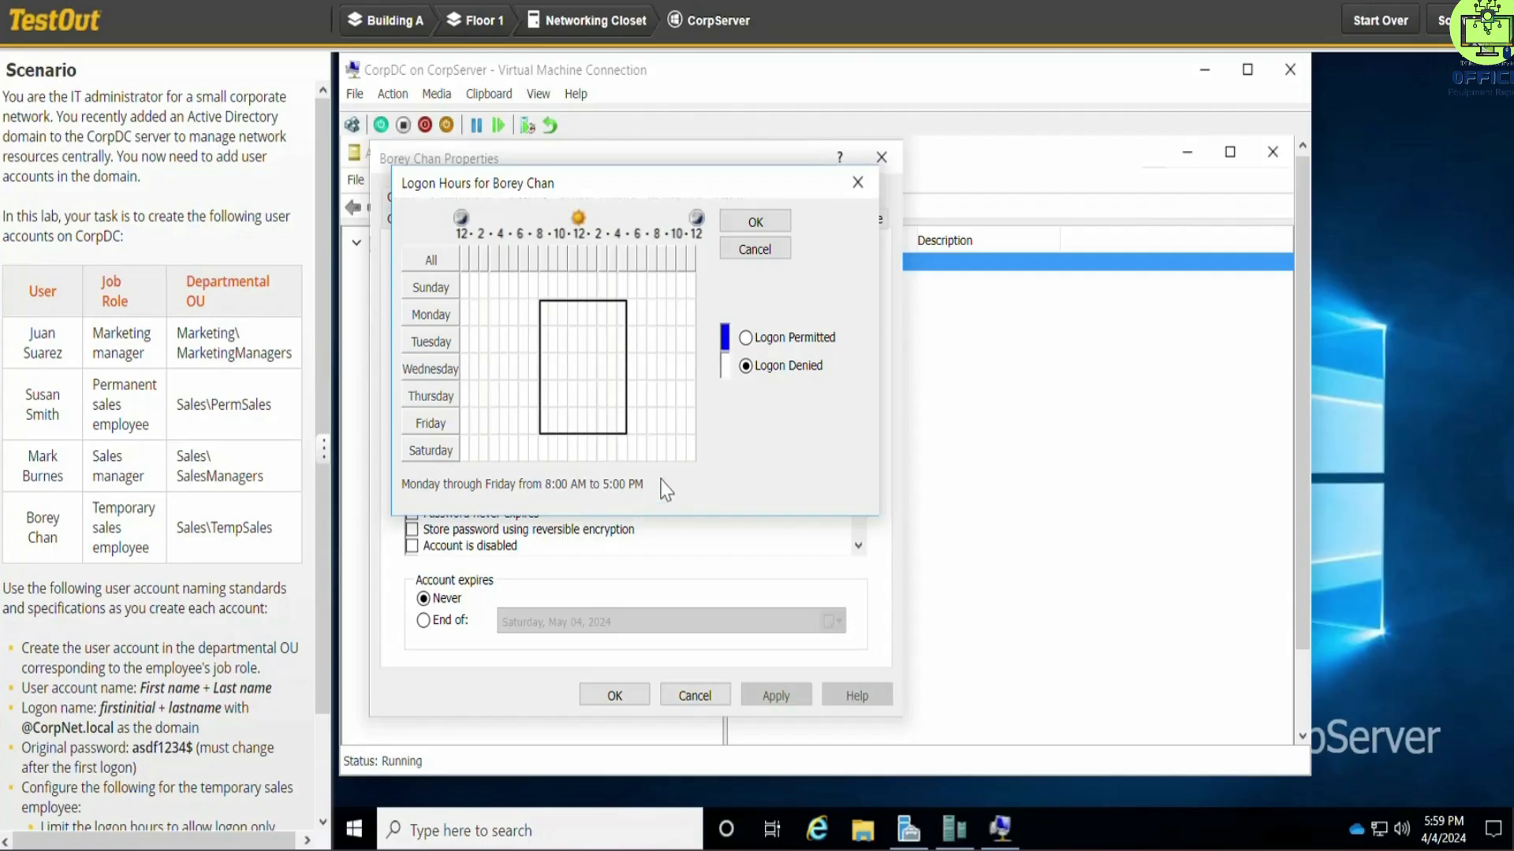
left_click(745, 338)
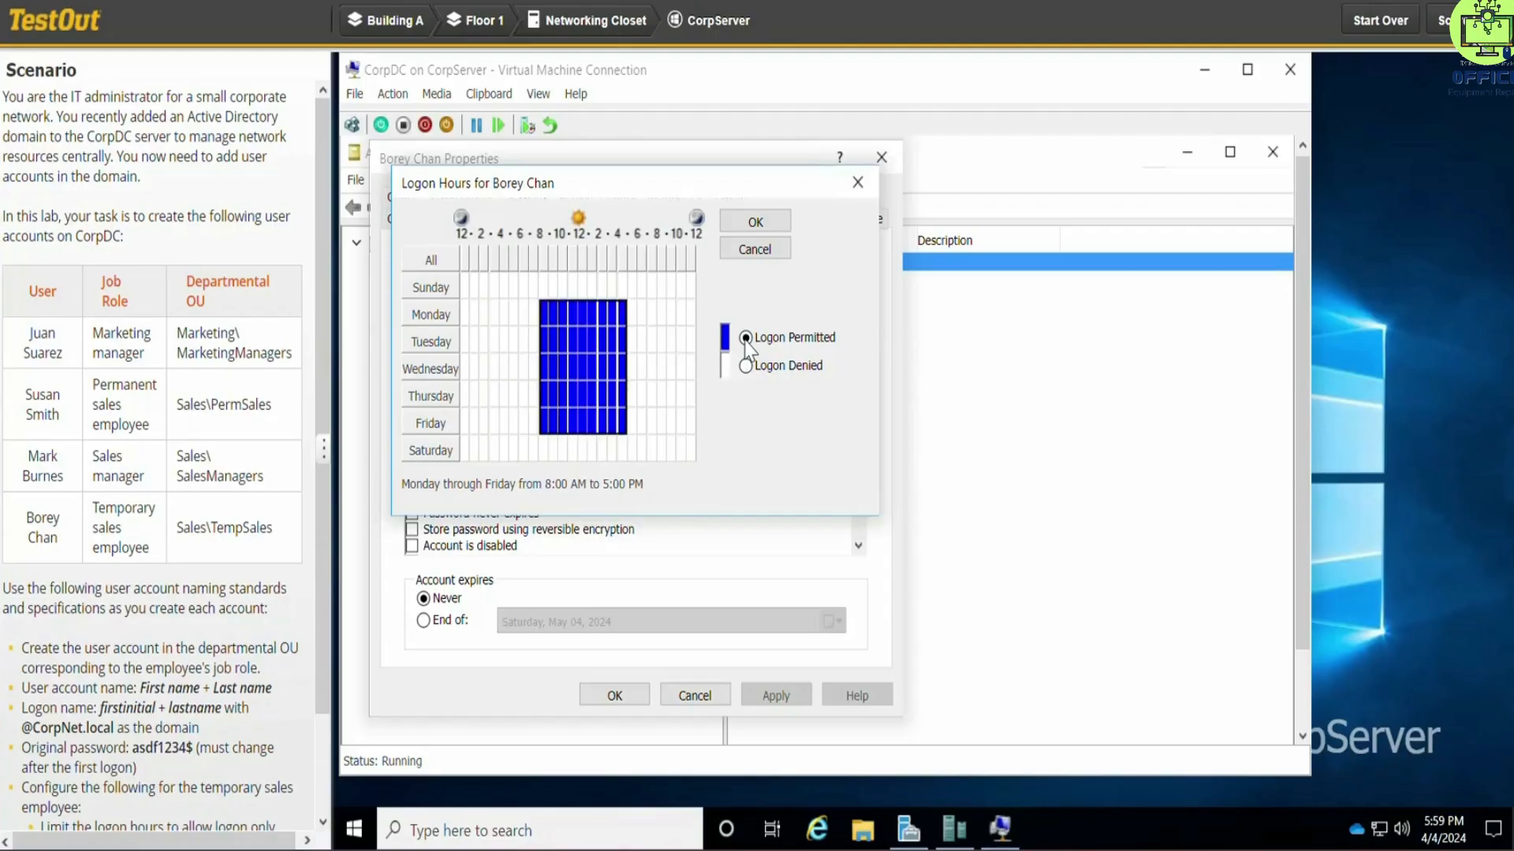
left_click(755, 223)
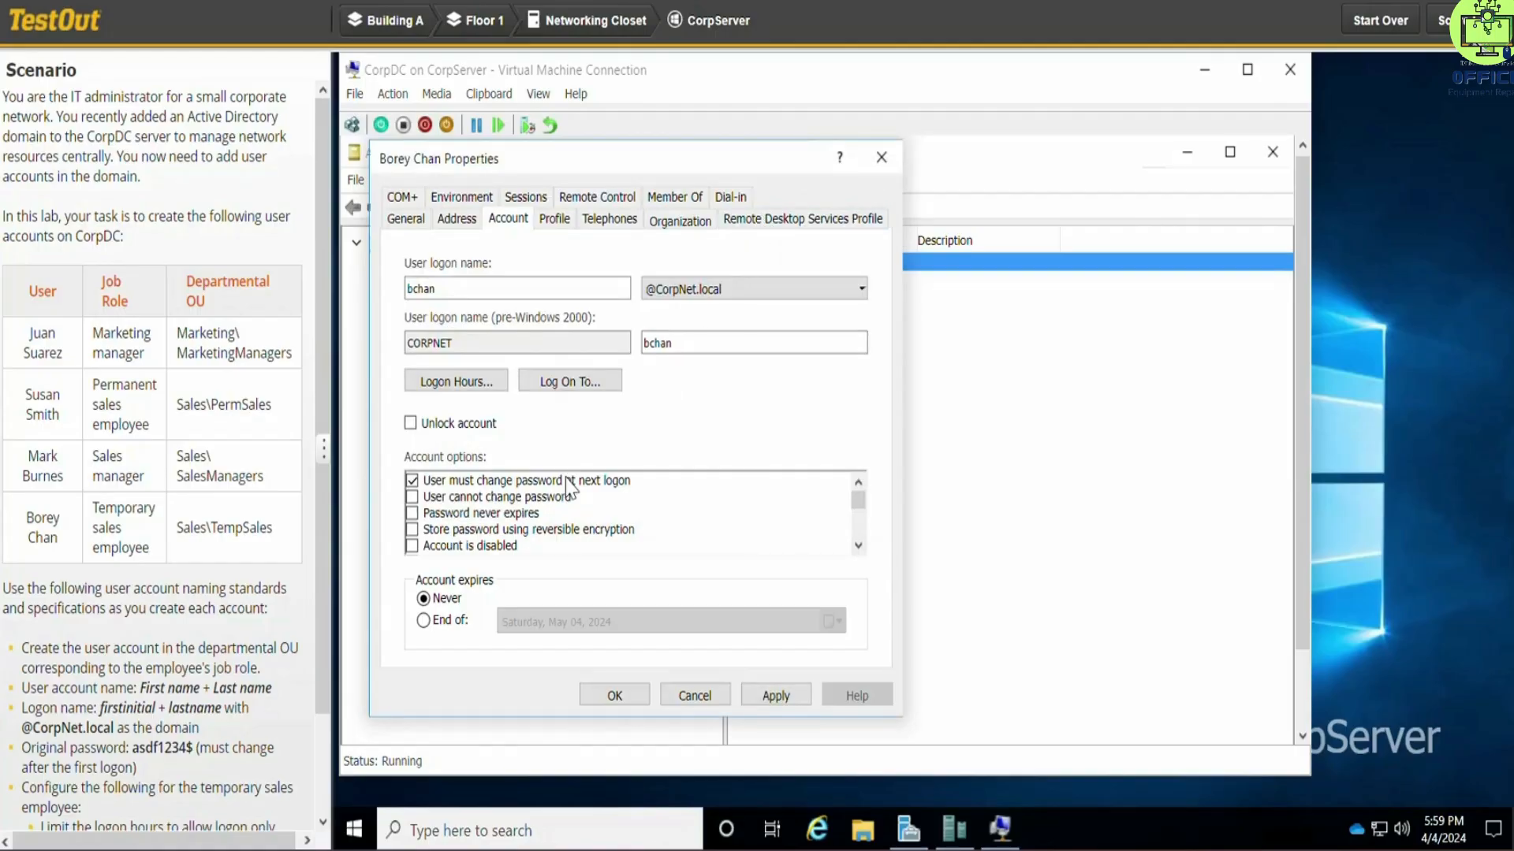
Step: Set the temporary sales employee's account to expire at the end of December 31, 2024 and save the properties
left_click(425, 620)
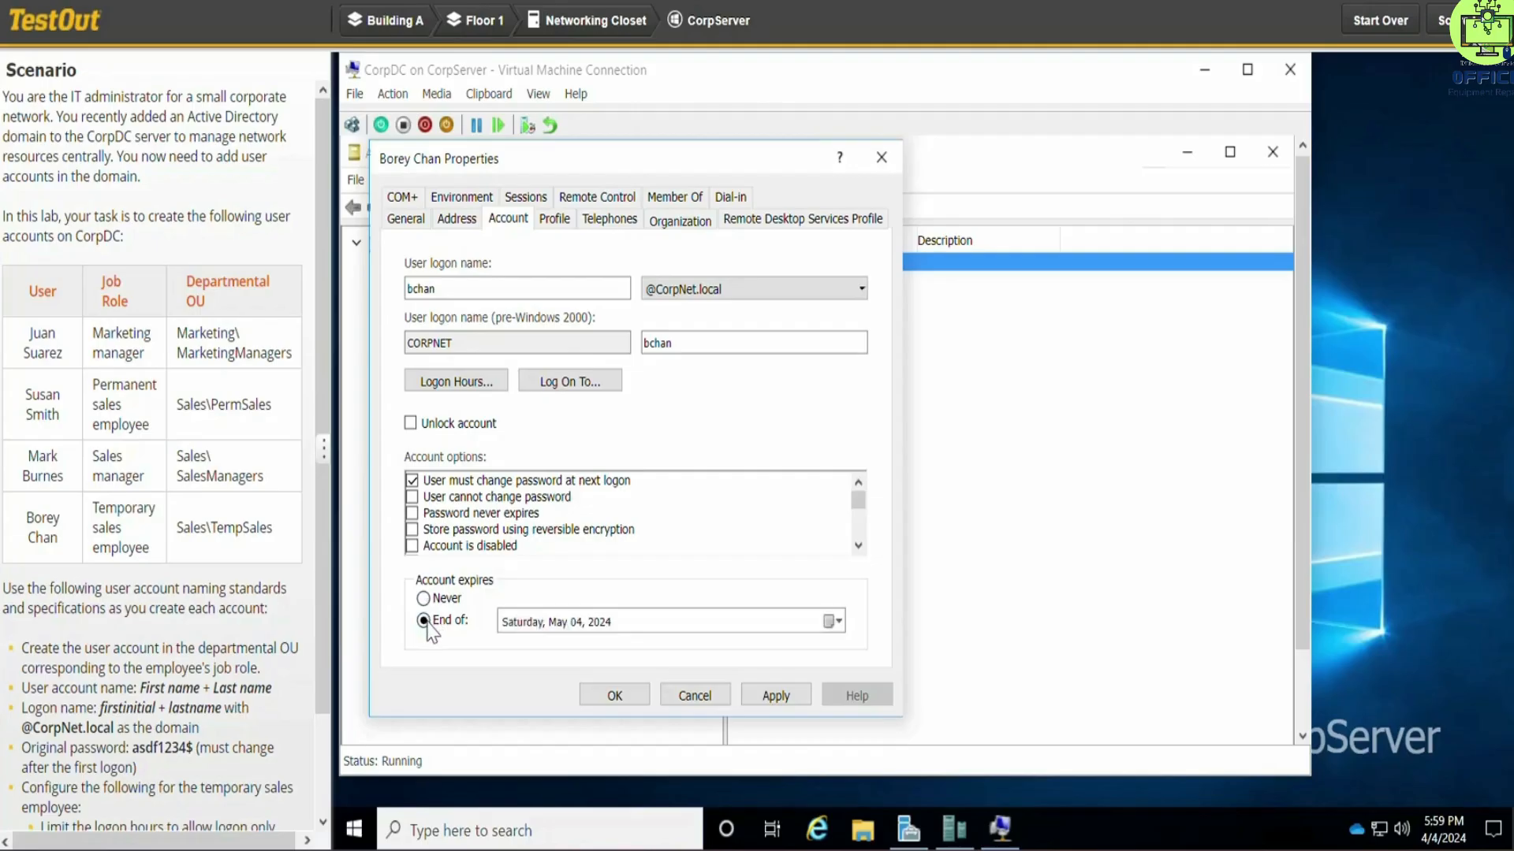
left_click(830, 622)
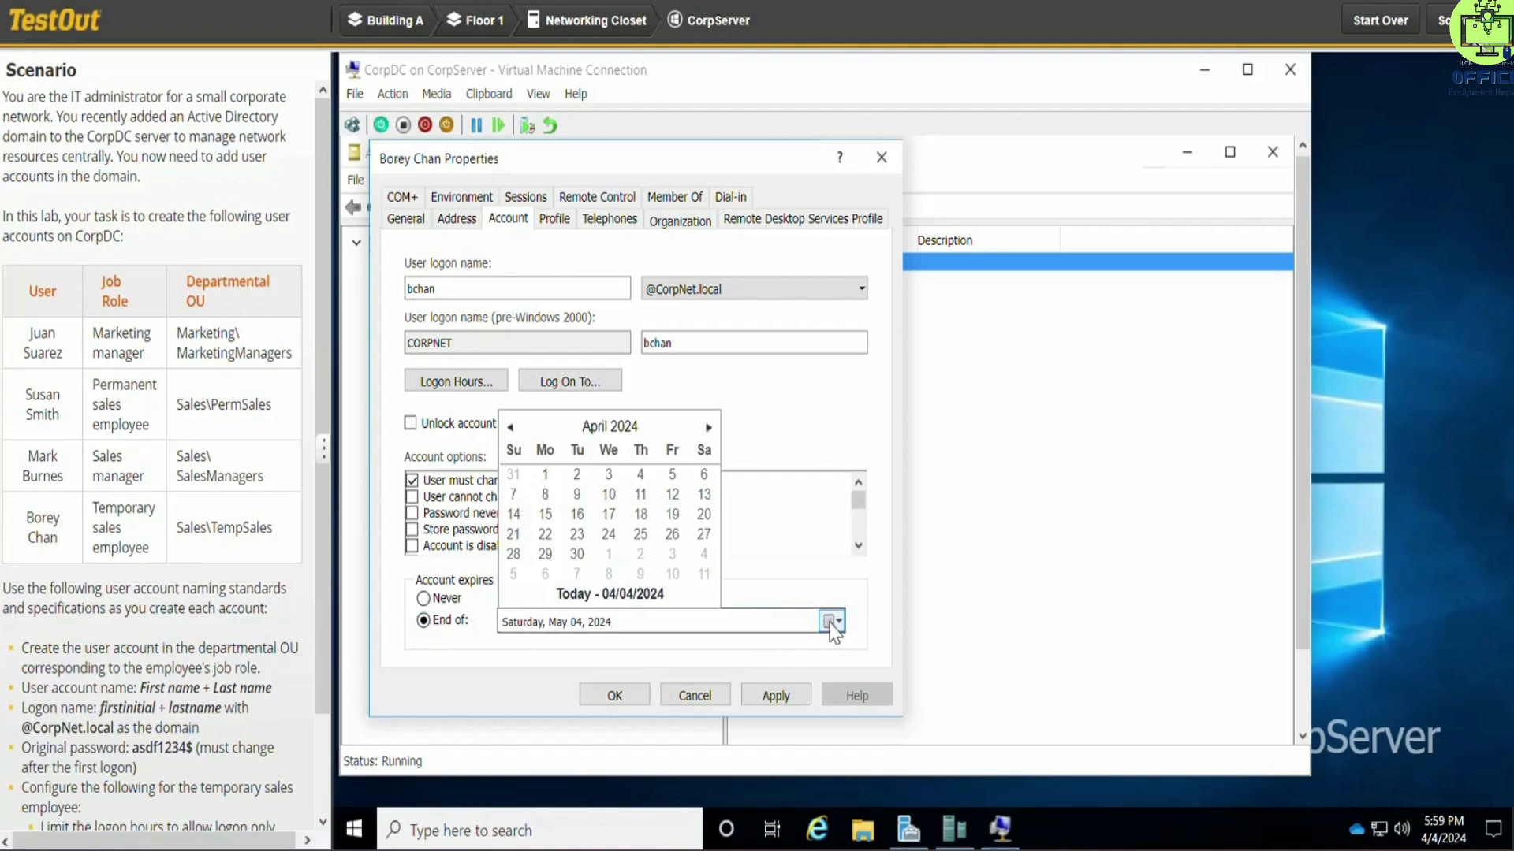
left_click(708, 428)
left_click(708, 428)
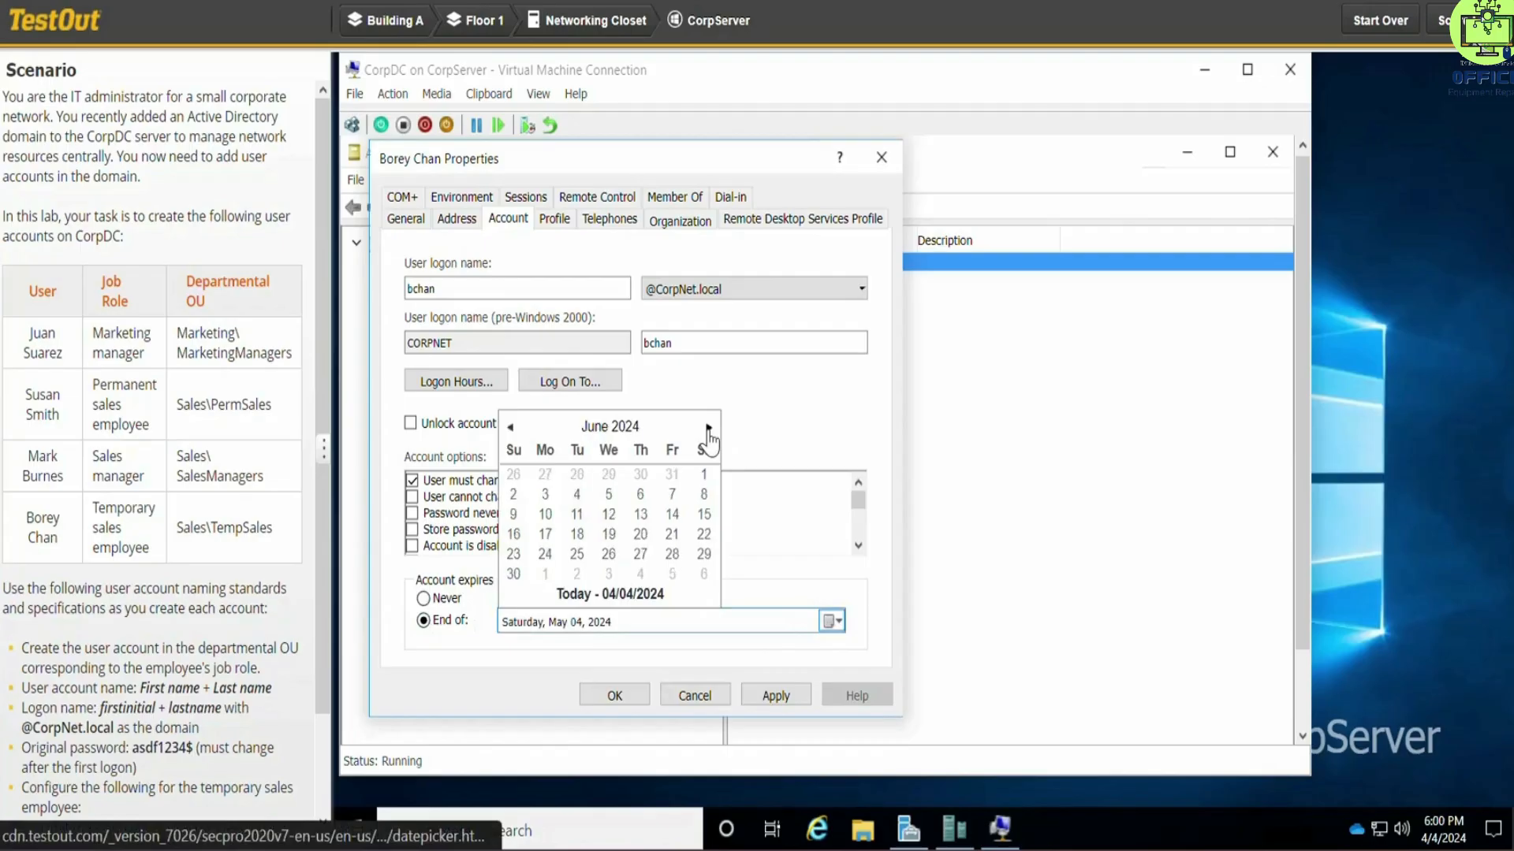
left_click(707, 428)
left_click(708, 428)
left_click(708, 428)
left_click(707, 428)
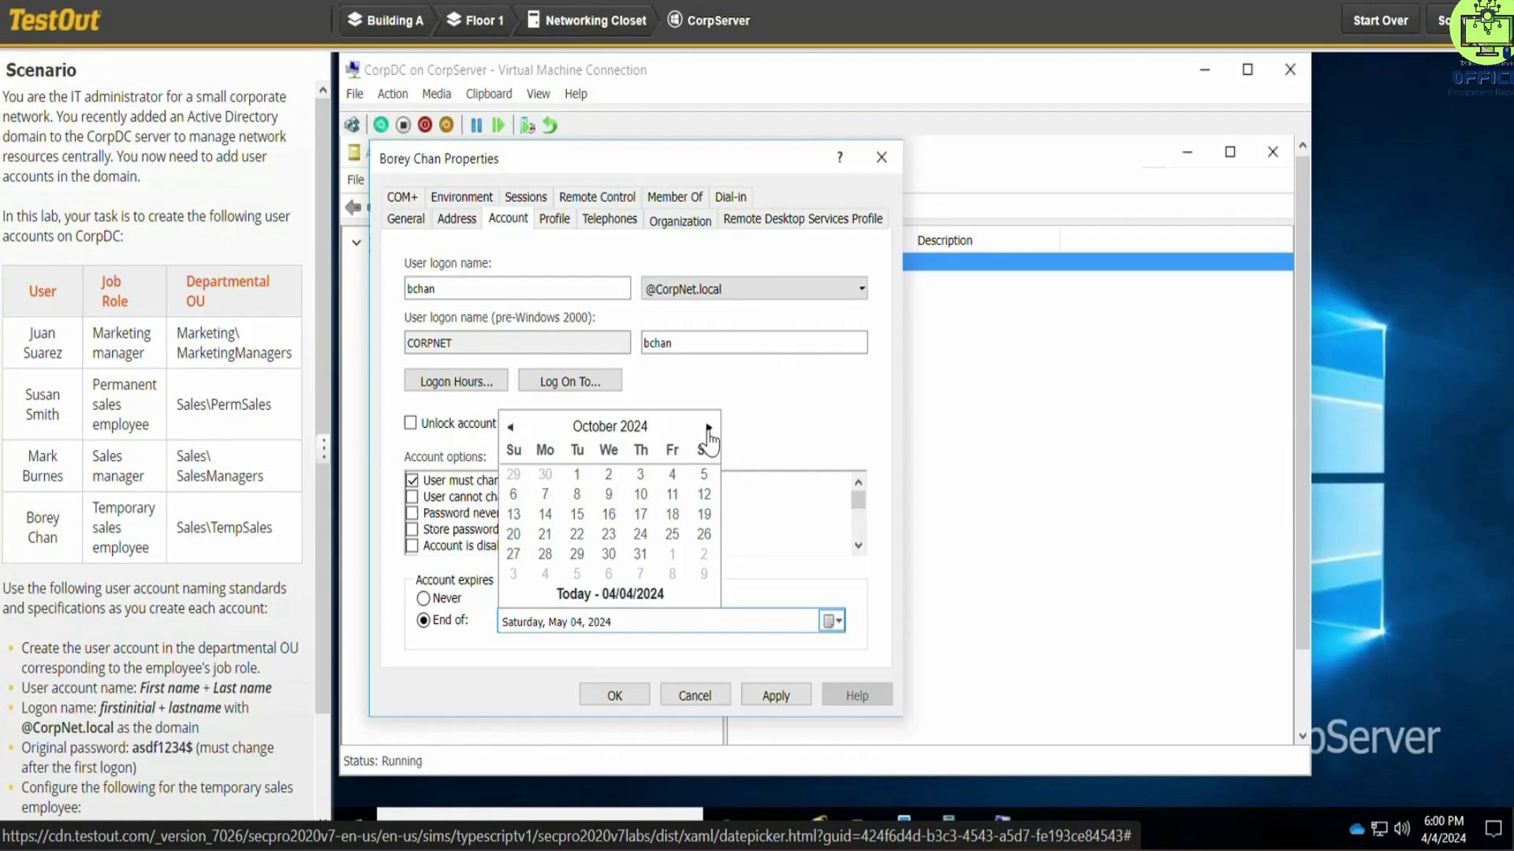
left_click(708, 428)
left_click(708, 428)
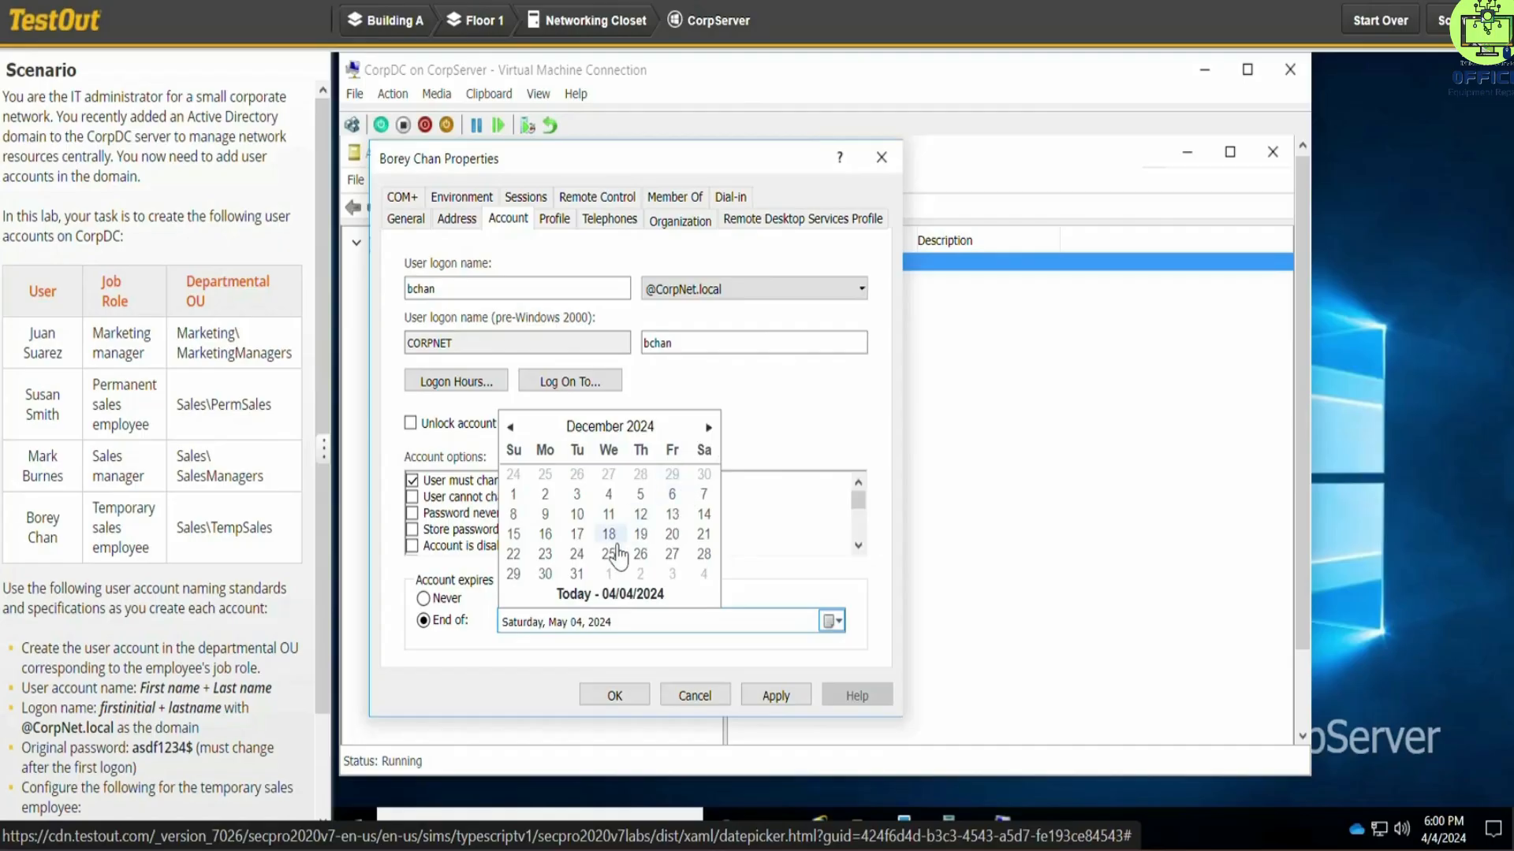
left_click(578, 576)
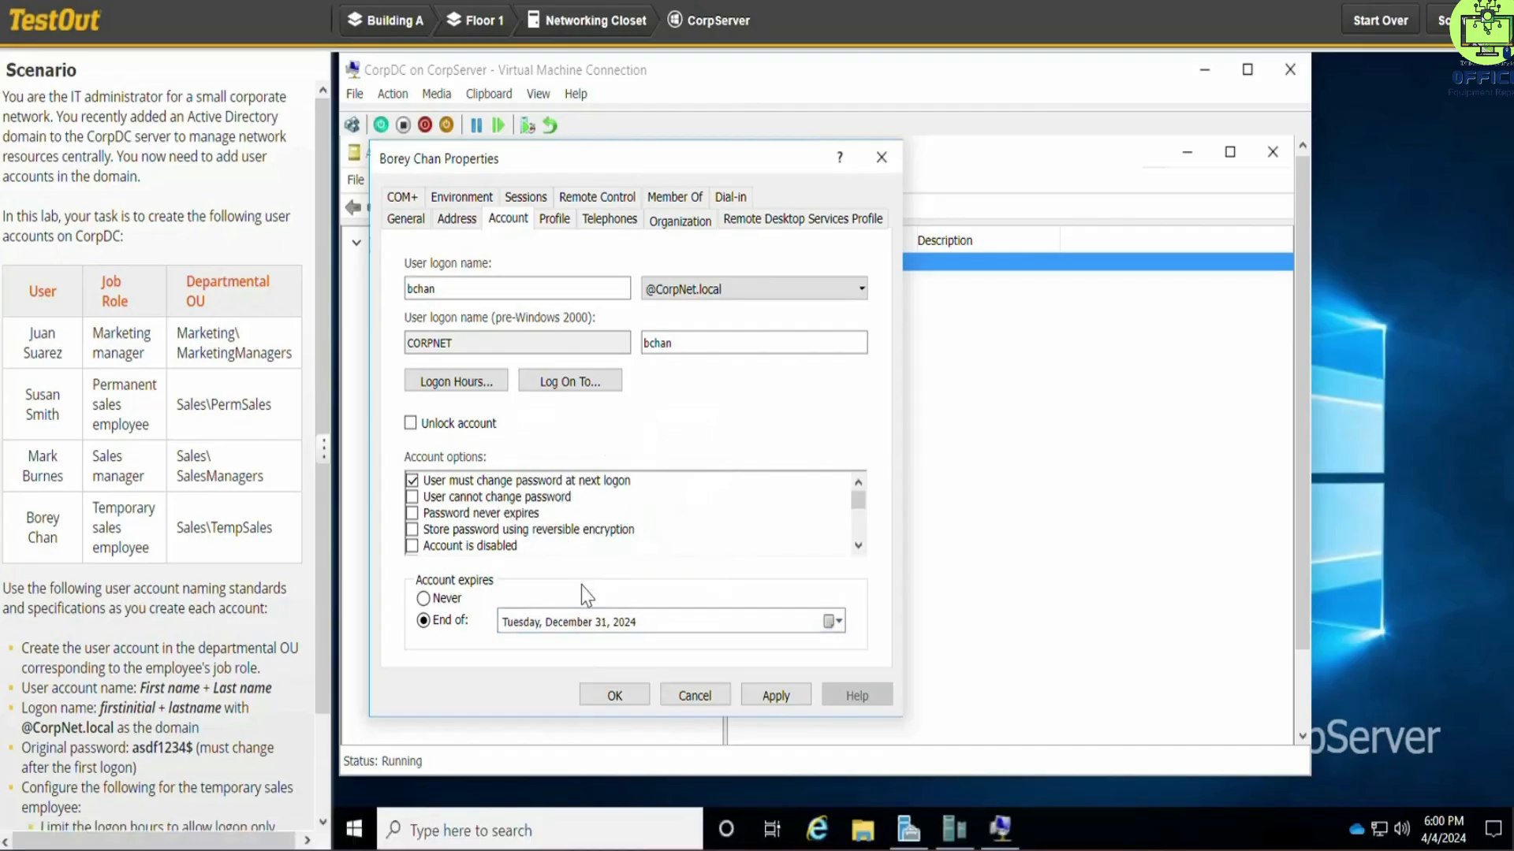
left_click(614, 696)
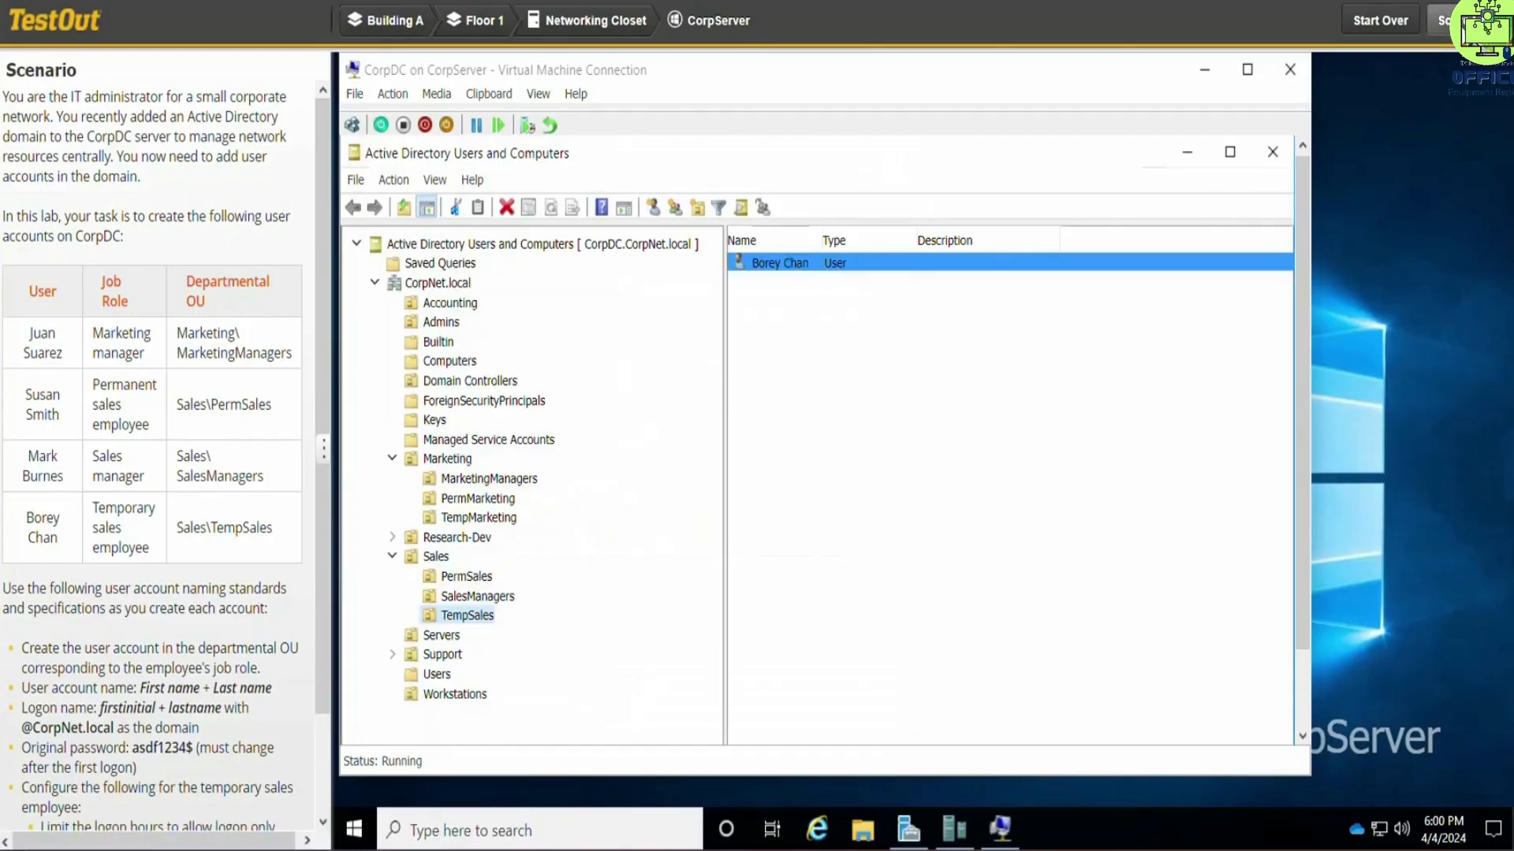
Step: Submit the completed lab for scoring
left_click(1442, 20)
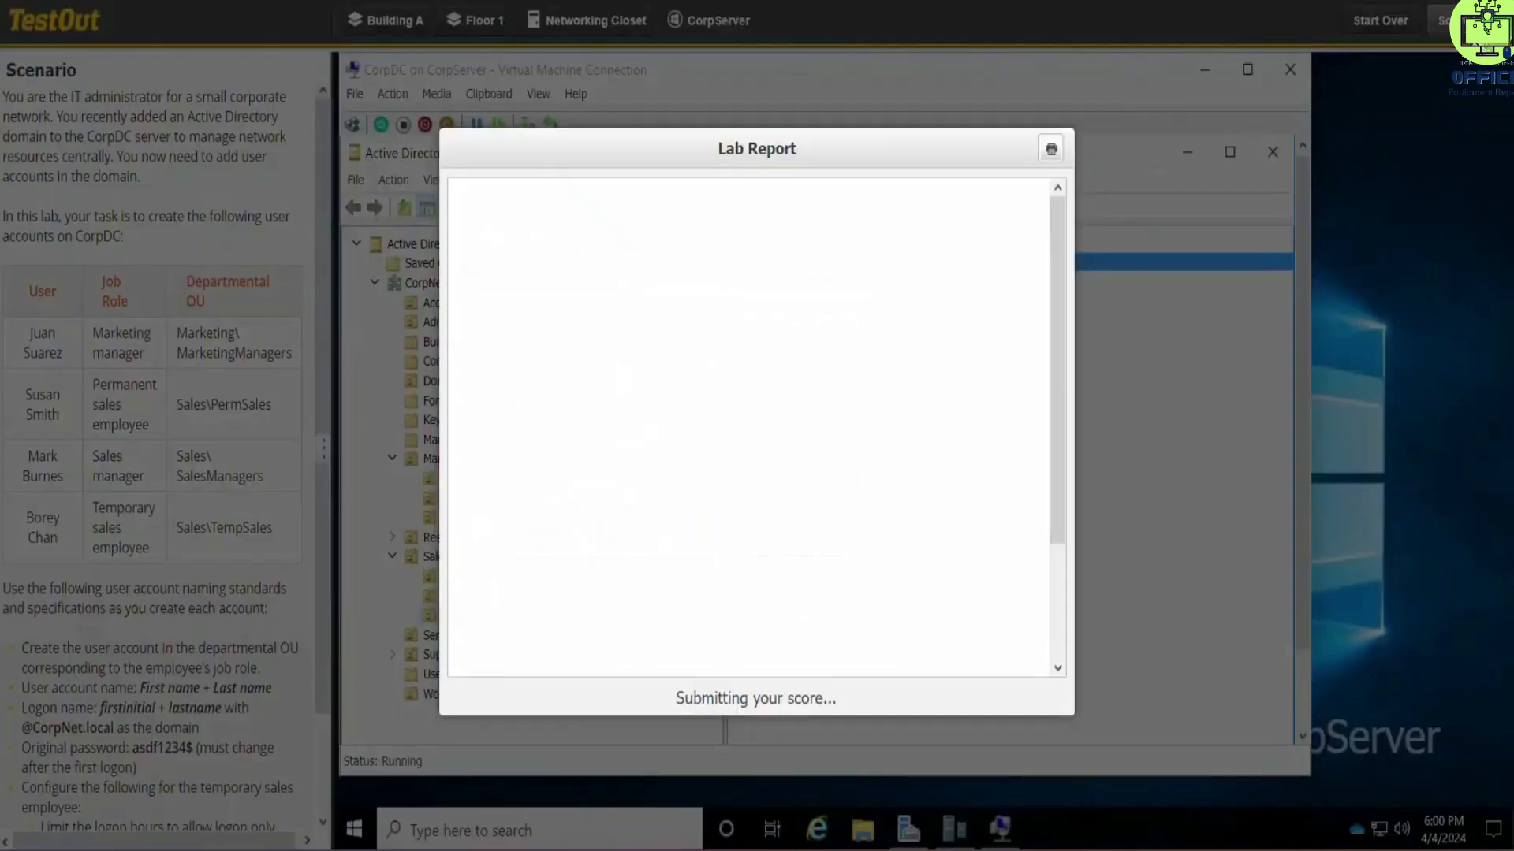